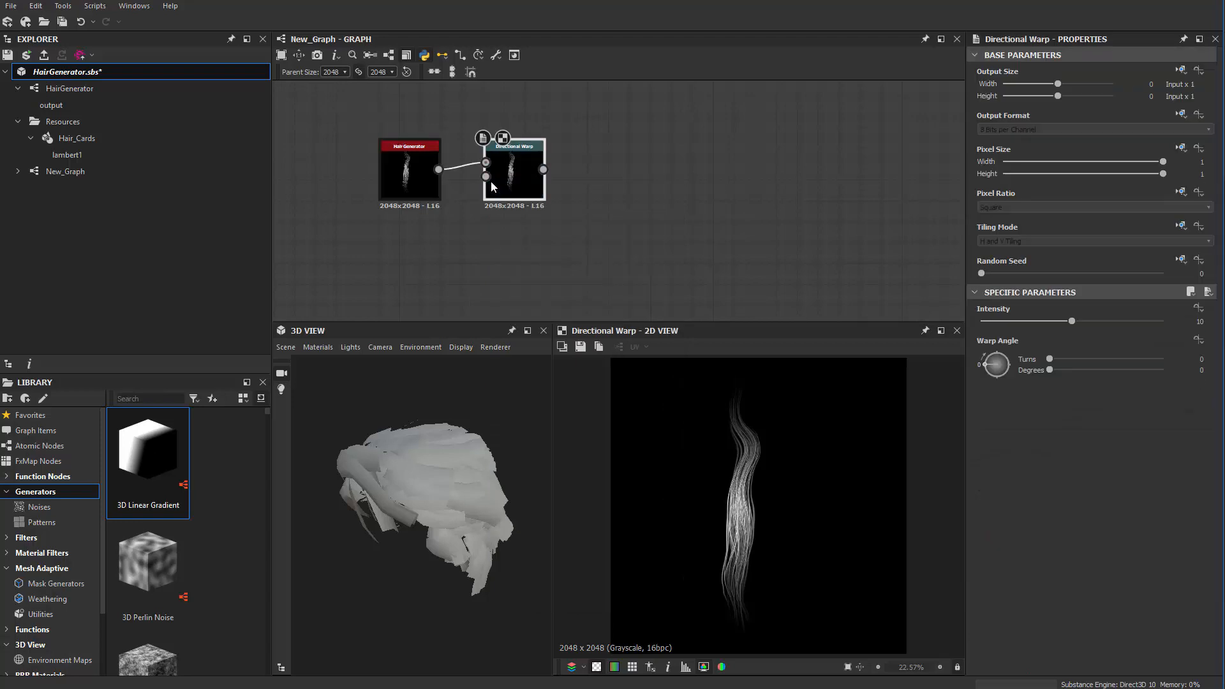
Add a Perlin Noise node below the HairGenerator and connect it to the Directional Warp's intensity input.
drag(513, 186, 531, 207)
middle_drag(503, 240, 584, 212)
click(394, 223)
key(space)
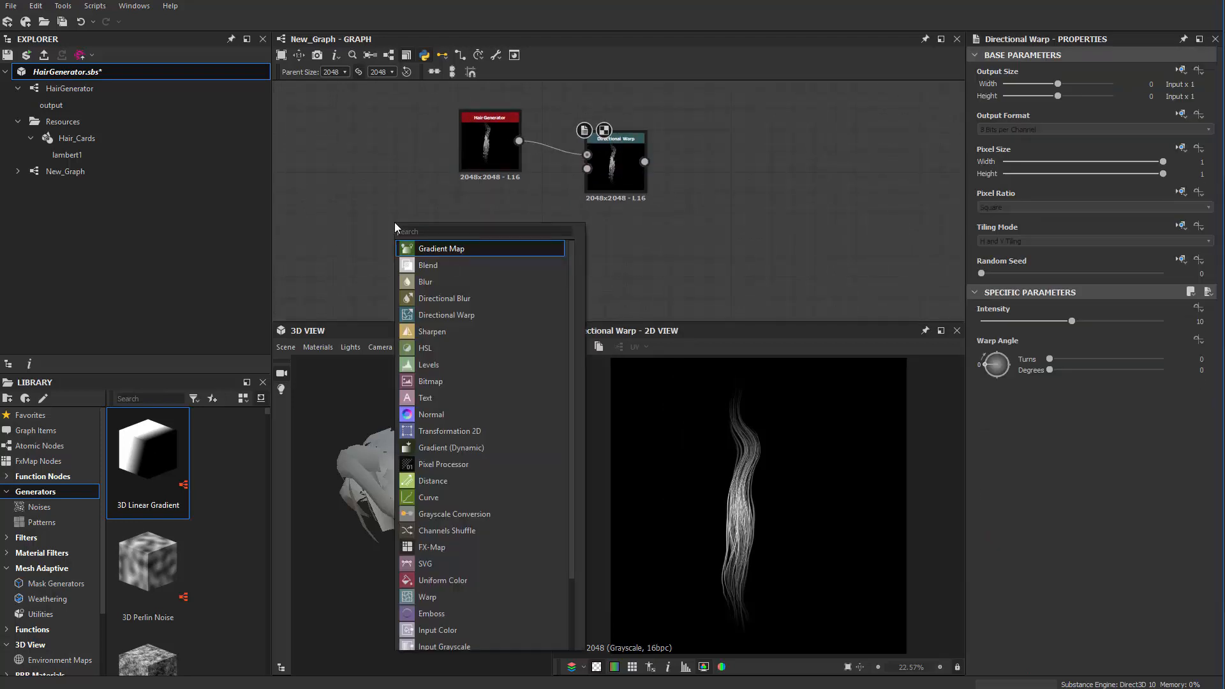
text(perlin)
key(Down)
key(Return)
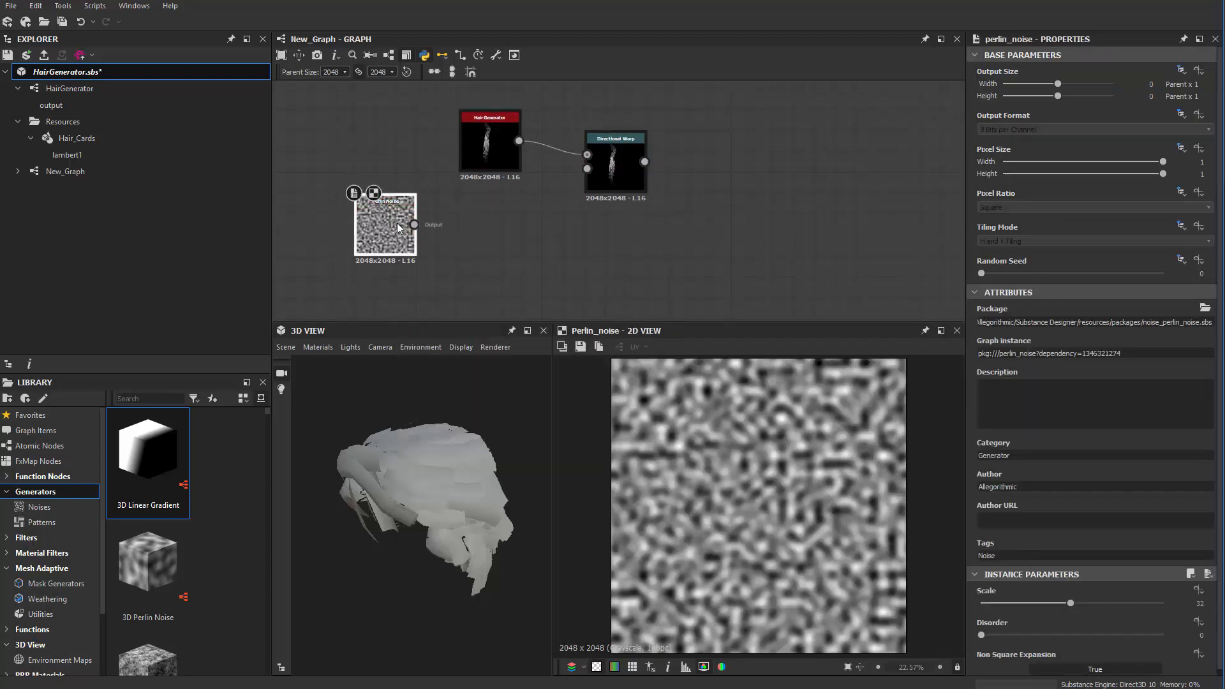
drag(386, 221, 488, 241)
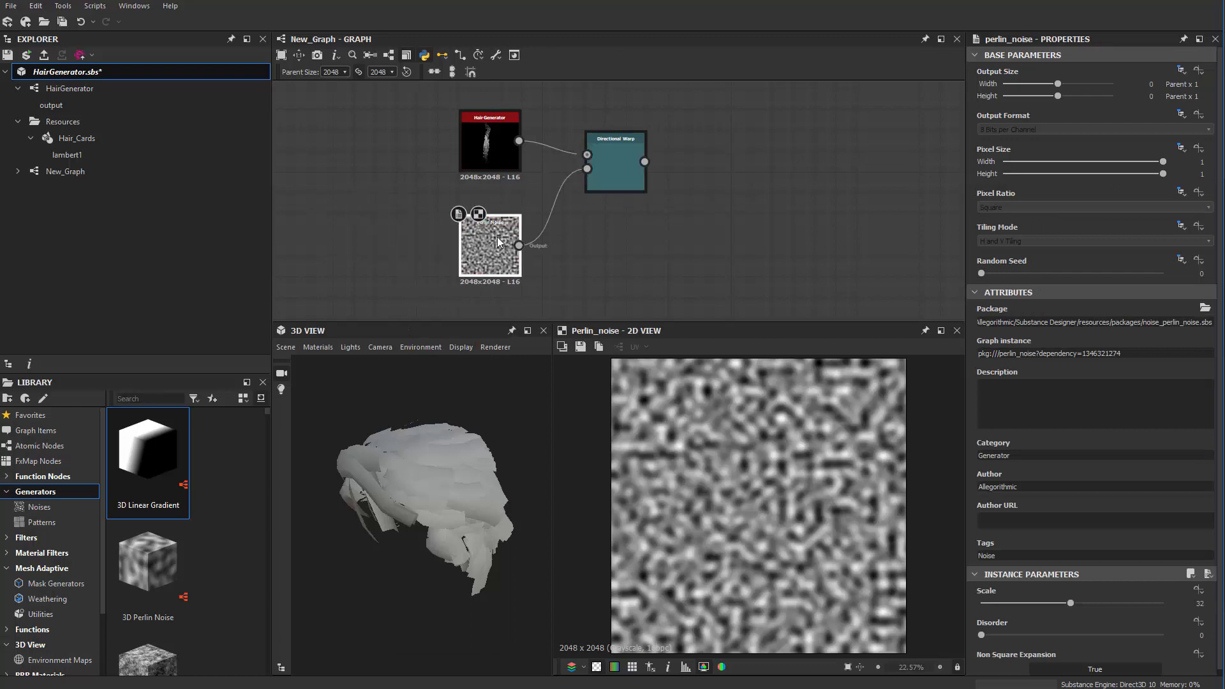
Raise the Directional Warp's intensity to 15.45 and lower the Perlin Noise scale to get much larger noise blobs.
scroll(562, 204, up, 1)
click(607, 159)
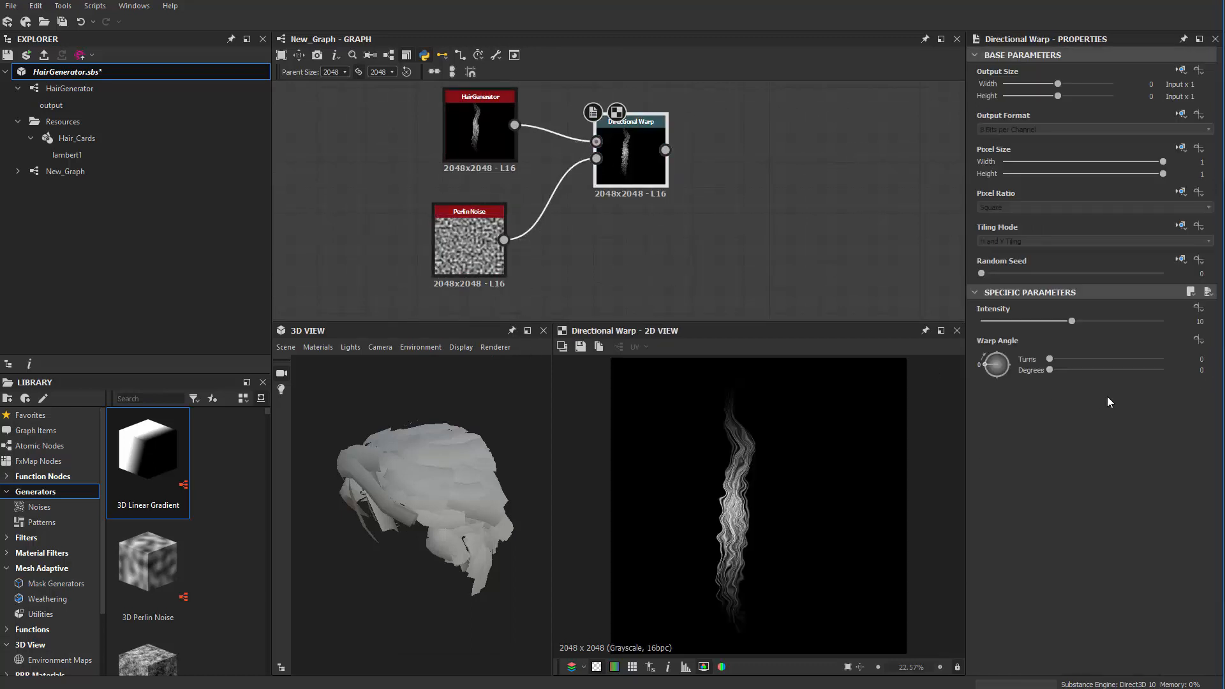
mouse_move(1040, 327)
mouse_down()
mouse_move(1014, 327)
mouse_move(1059, 327)
mouse_up()
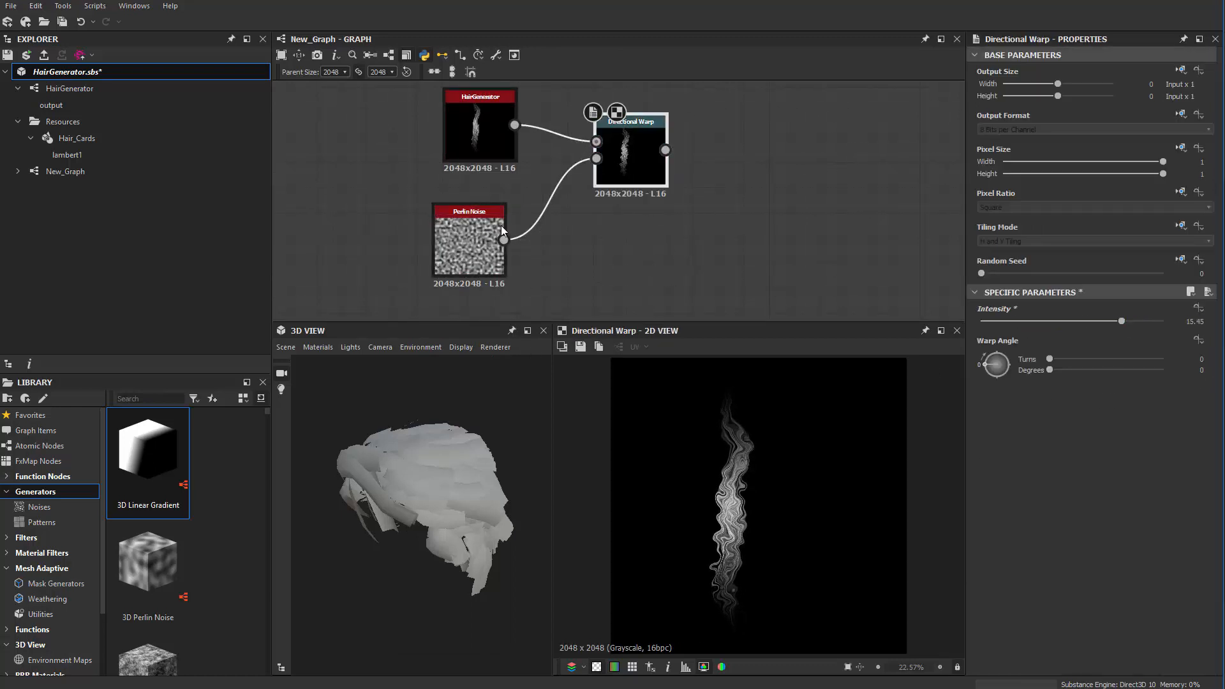
click(500, 226)
drag(1039, 603, 993, 603)
double_click(637, 157)
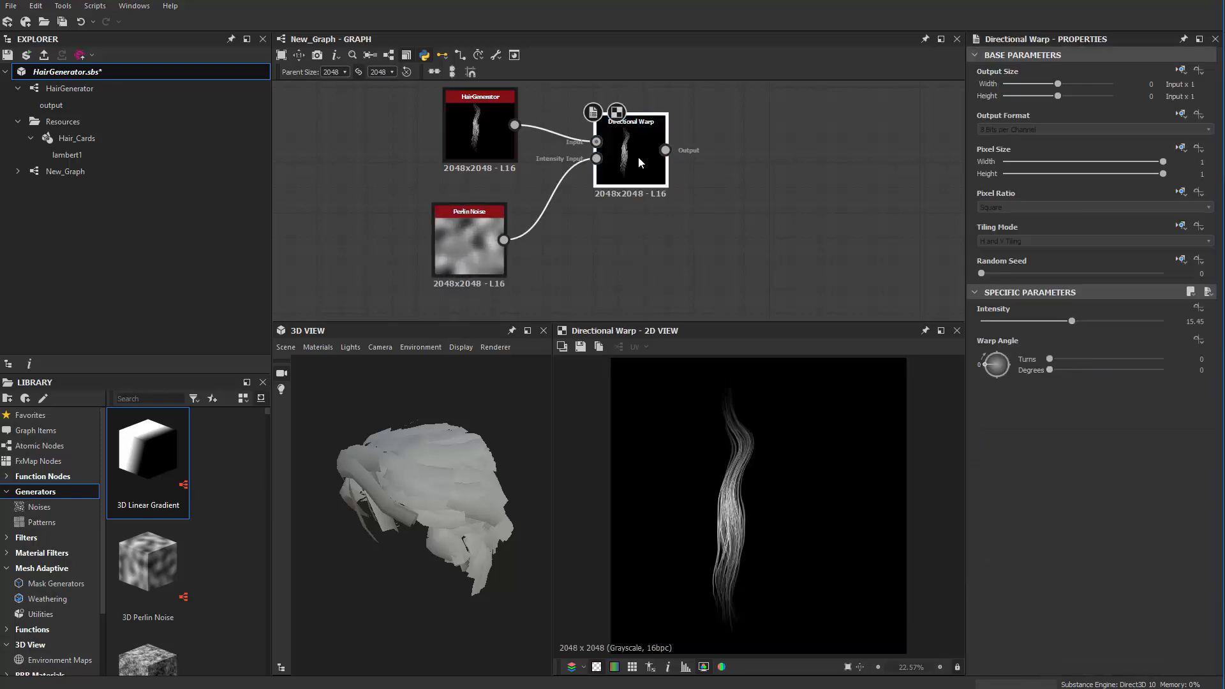
Reduce the HairGenerator's Clump_Warp_Intensity to 2.68.
scroll(638, 155, up, 1)
middle_drag(638, 155, 622, 200)
click(406, 158)
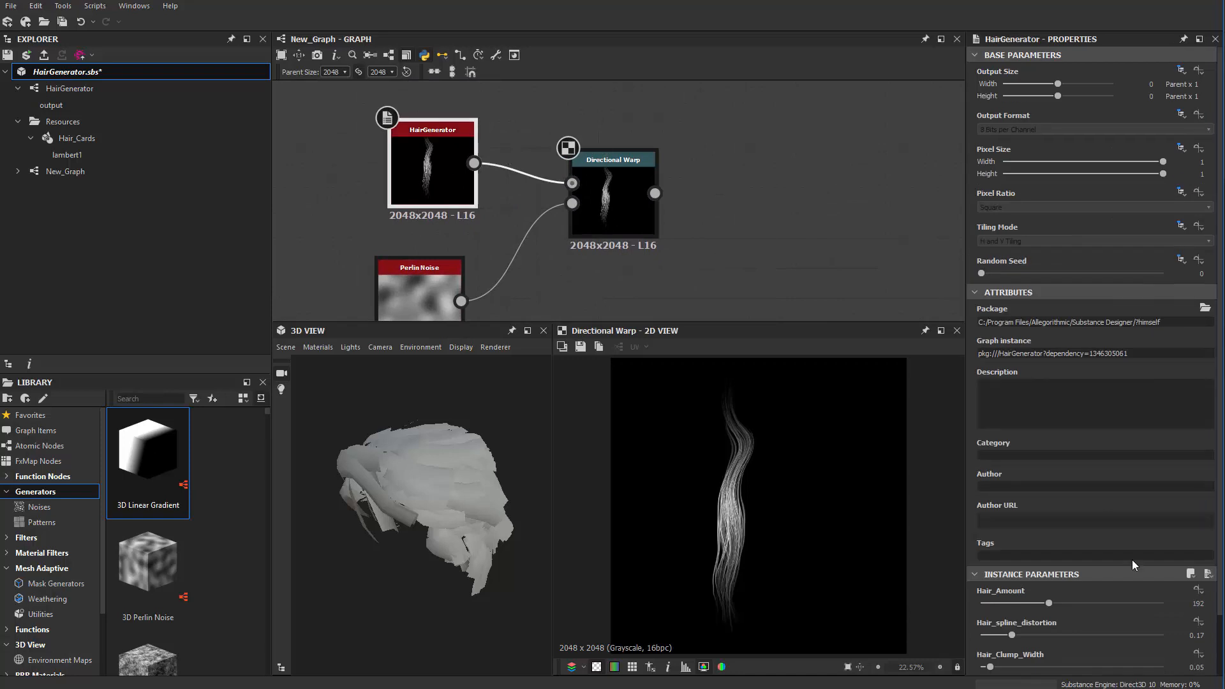
scroll(1069, 600, down, 2)
drag(1063, 633, 981, 637)
Set the Directional Warp's intensity to 30.36 and move the node lower in the graph.
click(629, 224)
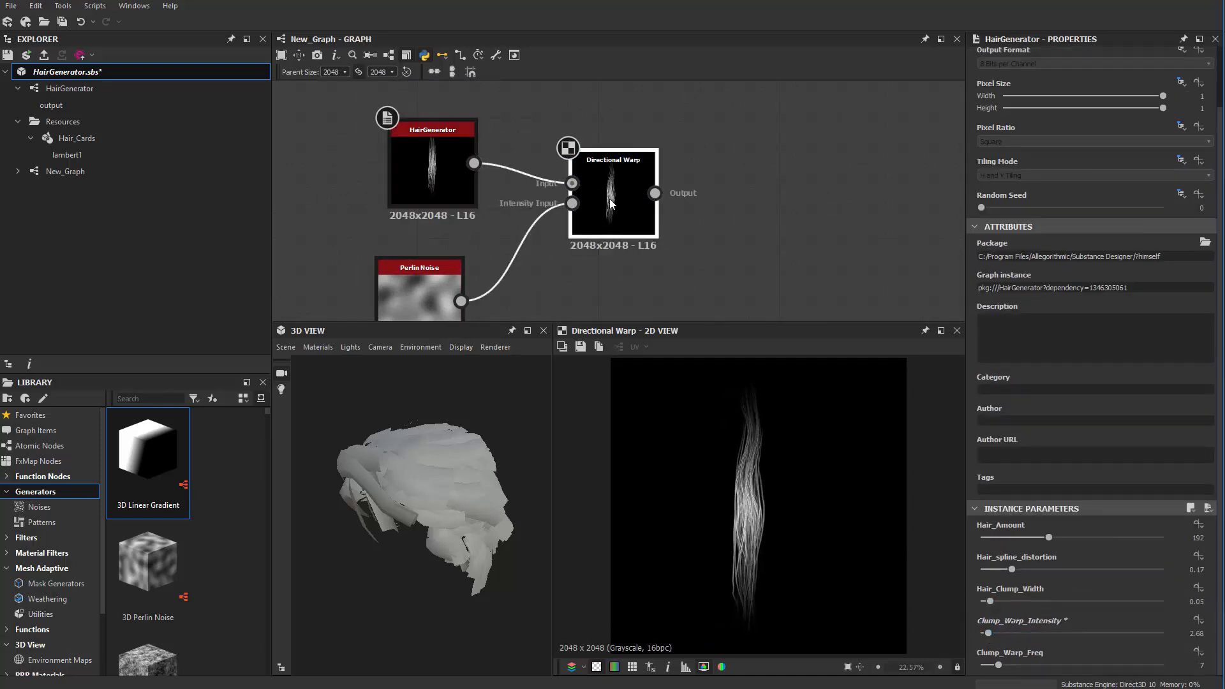
drag(1073, 329, 1160, 327)
drag(626, 189, 611, 263)
click(446, 167)
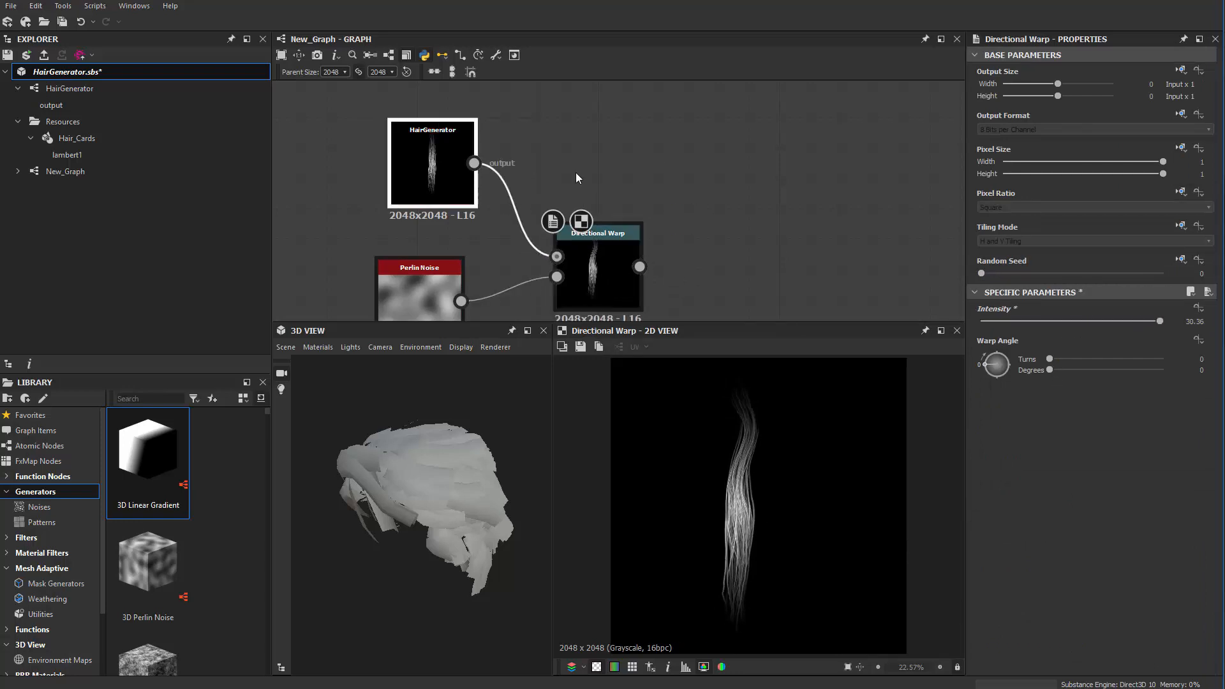
Add a Height Blend node, feeding its first height input from the HairGenerator and its second from the Directional Warp.
middle_drag(576, 174, 566, 155)
click(575, 248)
middle_drag(730, 144, 718, 141)
key(space)
text(b)
click(657, 154)
key(space)
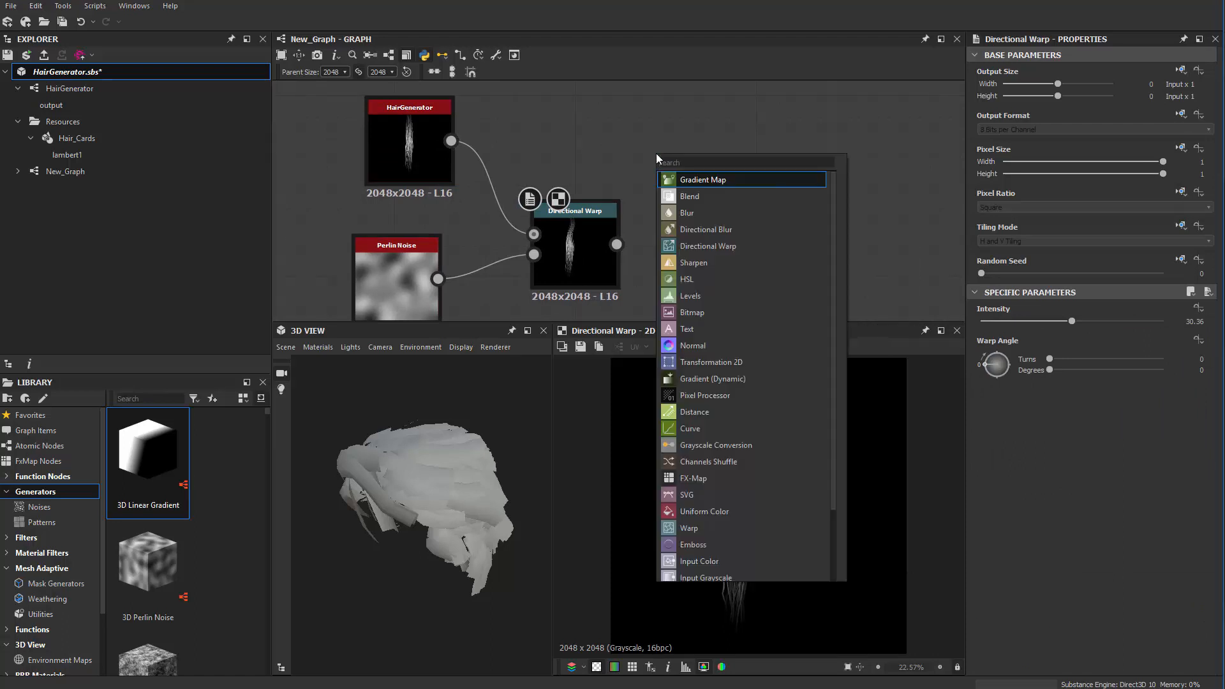
text(heig)
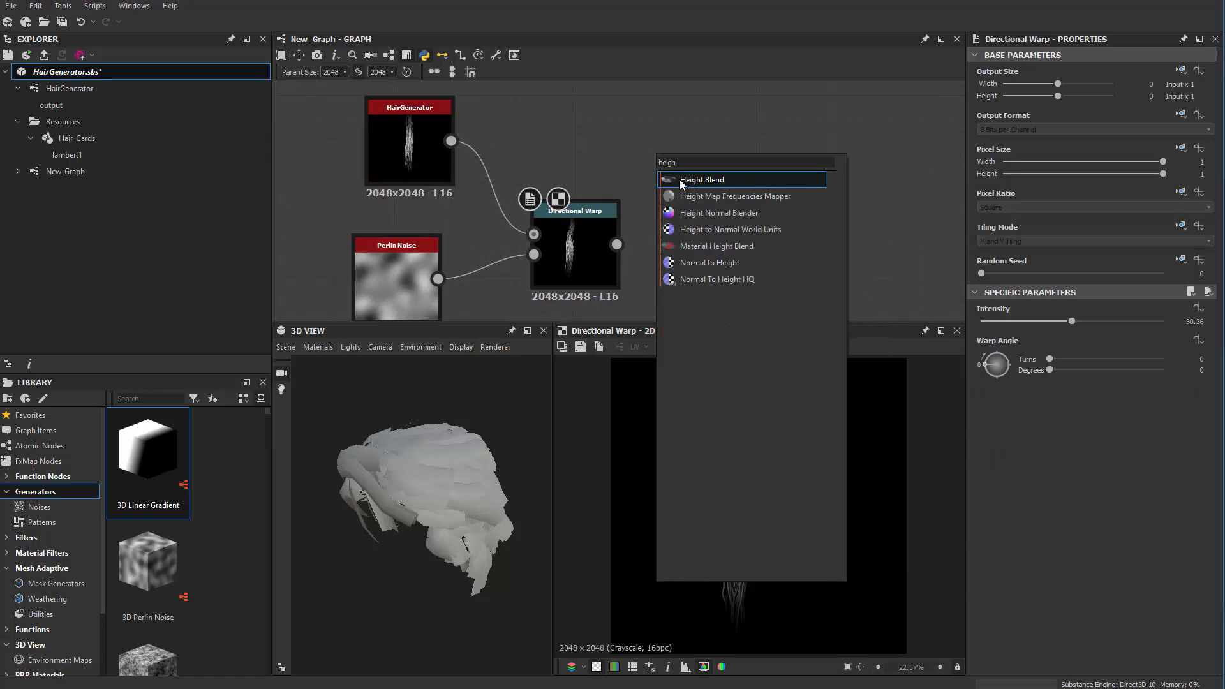
text(h)
click(679, 179)
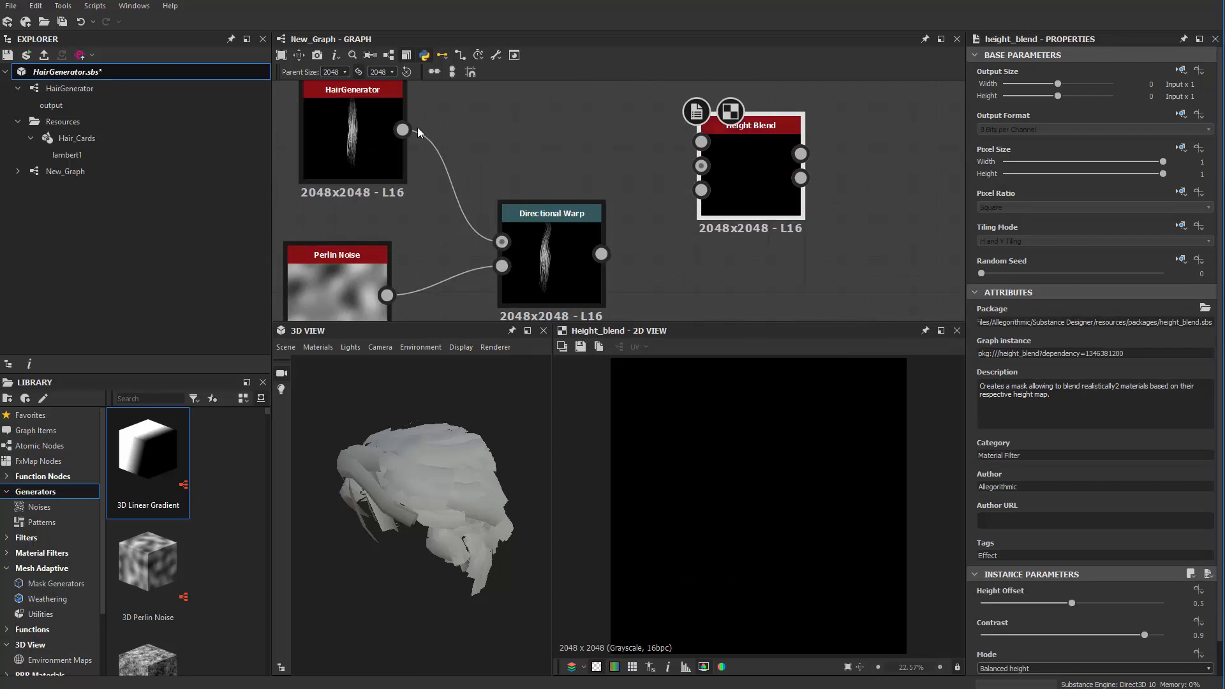
drag(699, 165, 601, 253)
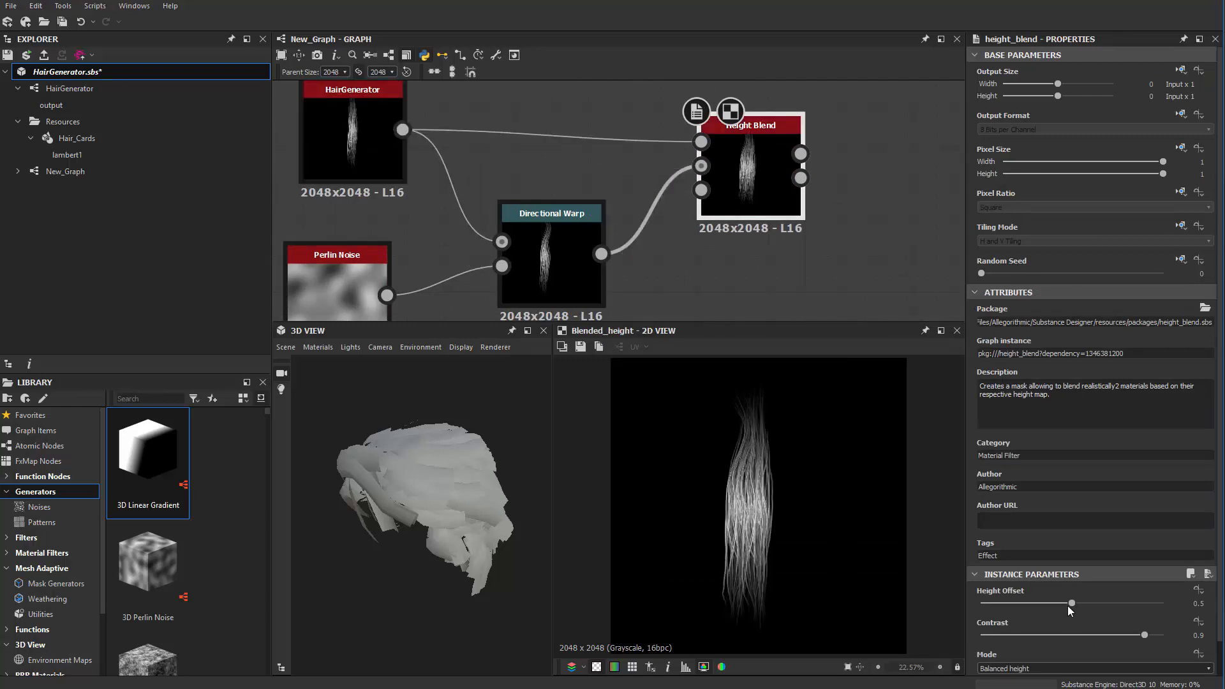
Set the Height Blend's Height Offset to 0.74 and inspect the blended strands up close.
drag(1071, 604, 1118, 611)
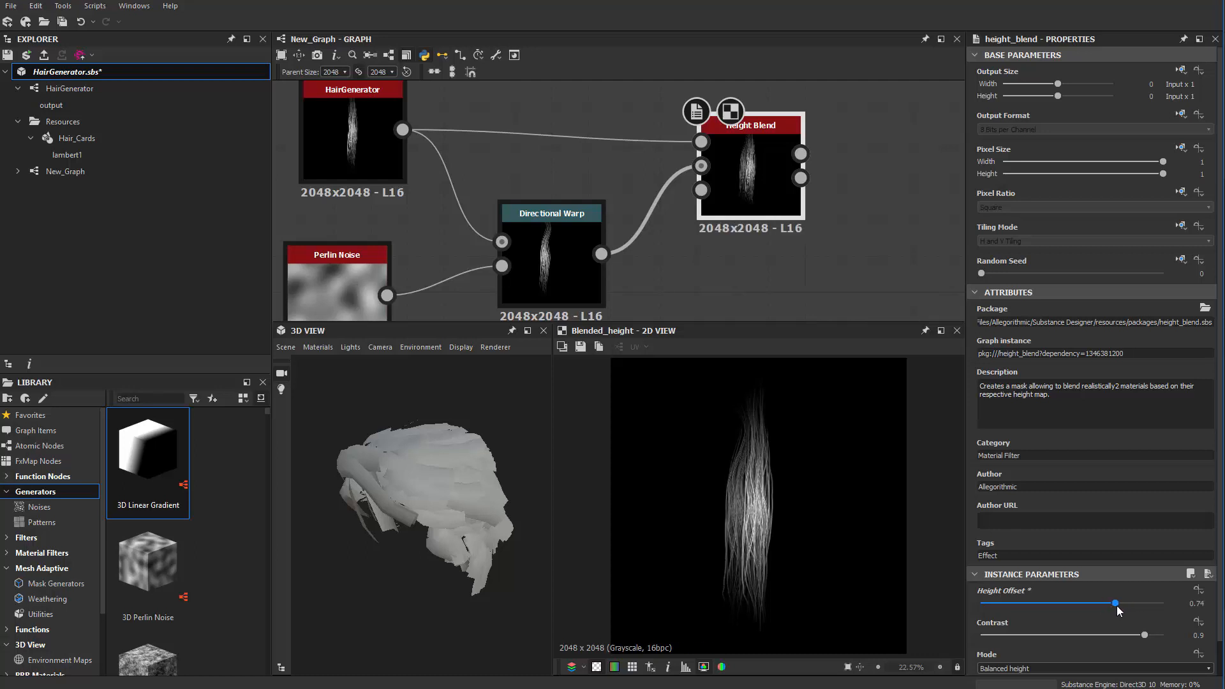
scroll(694, 493, up, 3)
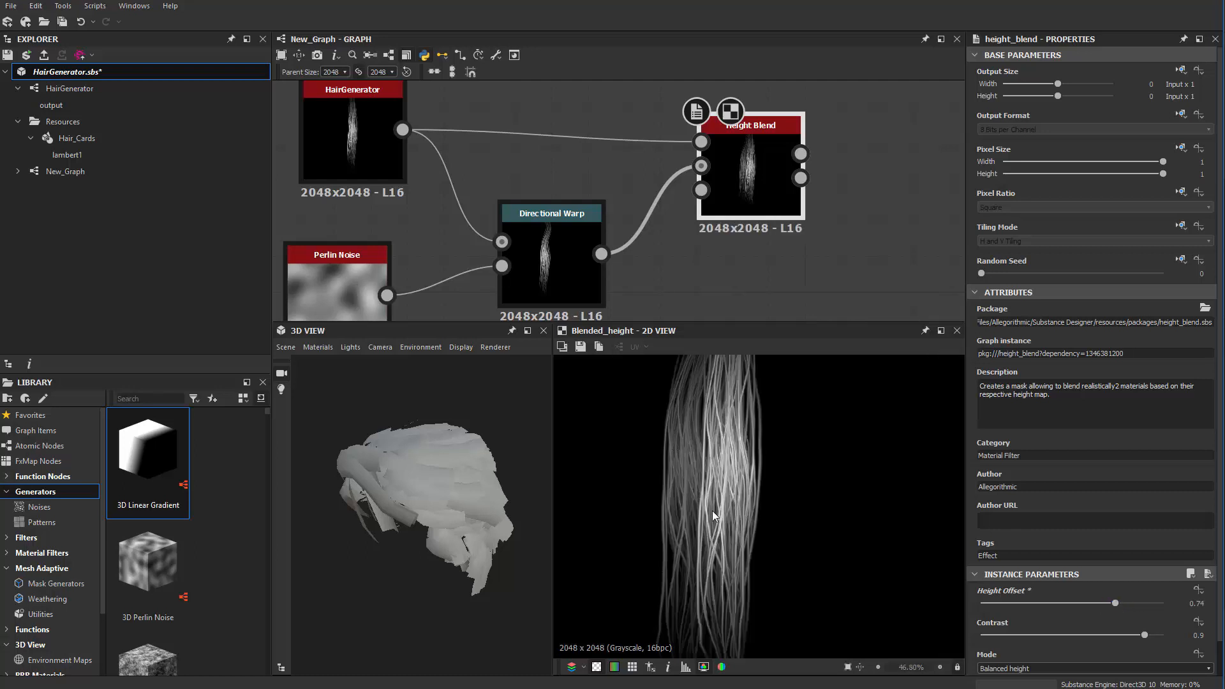
scroll(743, 249, down, 2)
scroll(692, 207, up, 1)
middle_drag(732, 250, 659, 234)
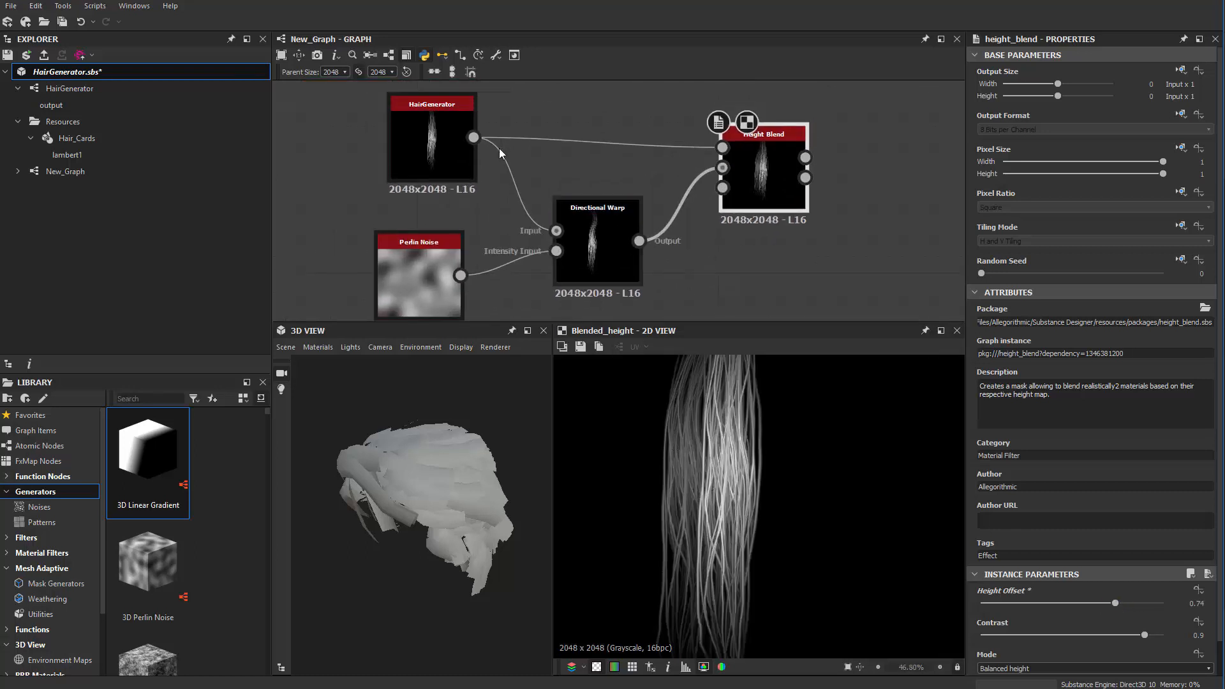
Insert a Transformation 2D node between the HairGenerator and the Height Blend, placed above the Directional Warp.
drag(403, 143, 431, 167)
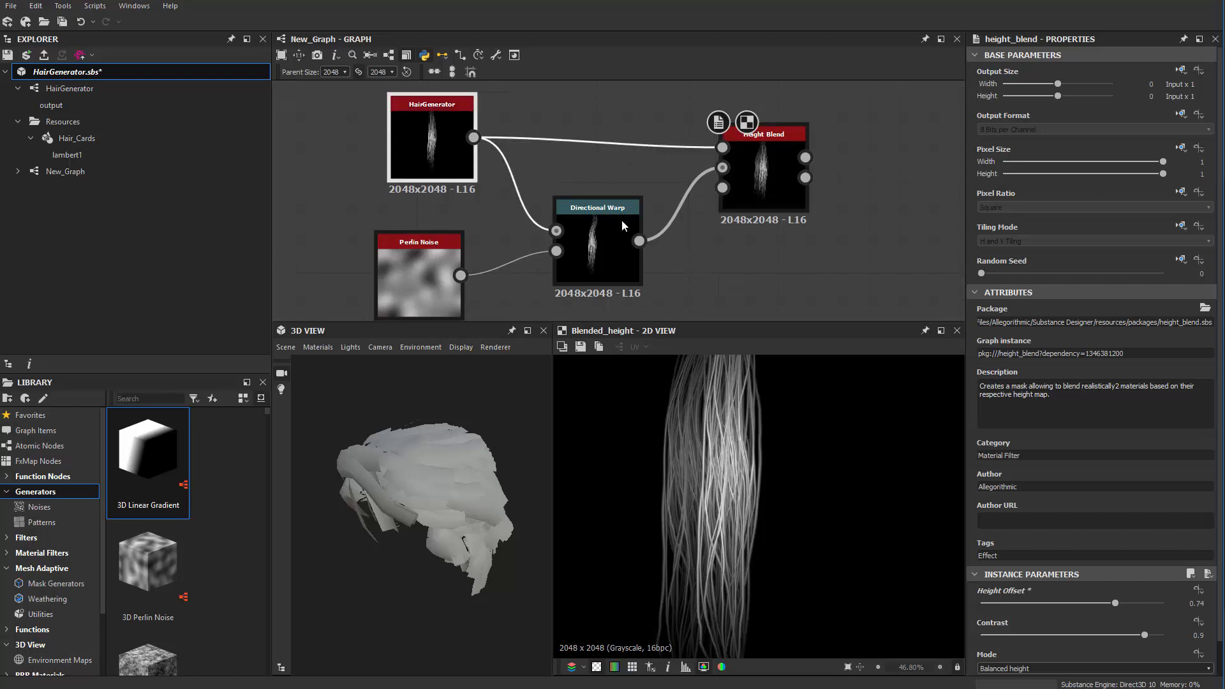
middle_drag(546, 148, 528, 164)
click(566, 135)
key(space)
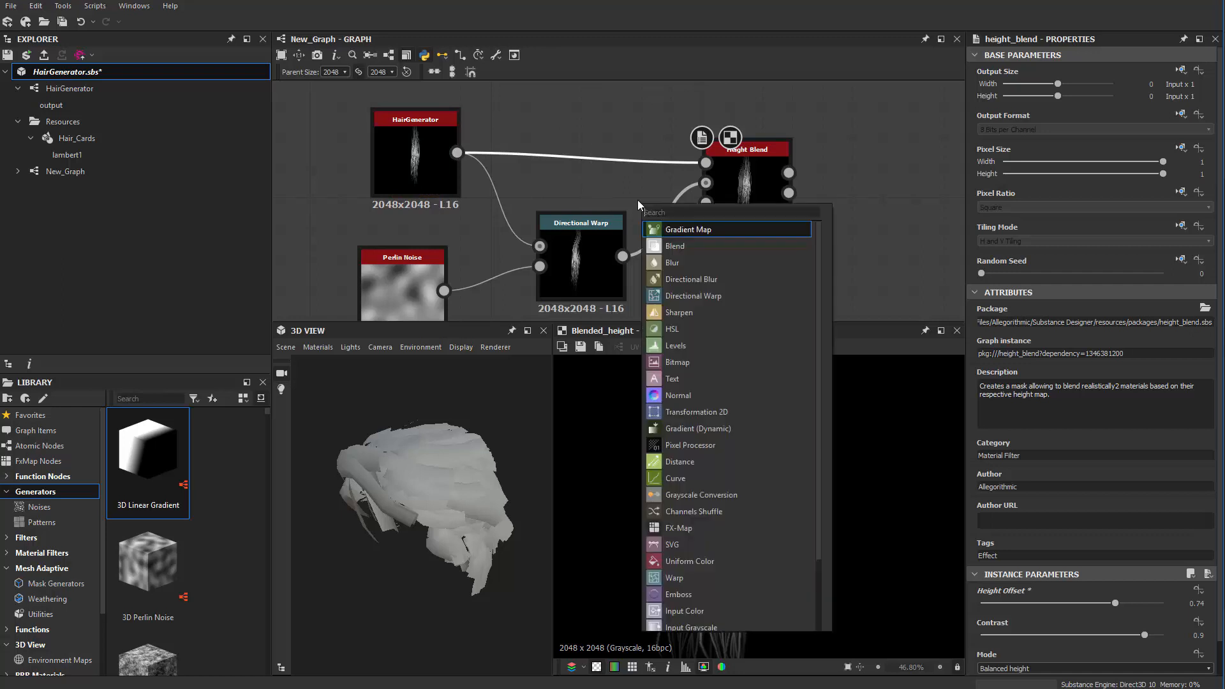
text(tr)
click(668, 232)
drag(622, 168, 713, 349)
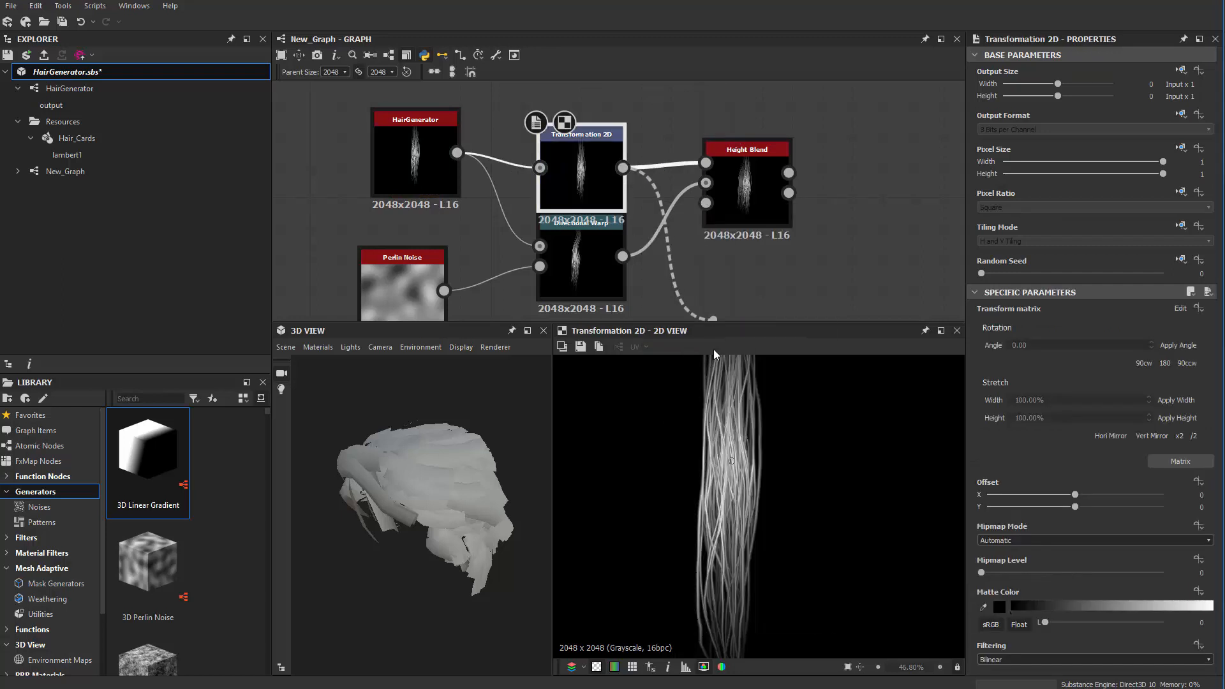
click(656, 210)
drag(579, 175, 595, 145)
Preview the Height Blend output and shift the upper Transformation 2D to an offset of about 0.0057 in X and Y.
scroll(806, 456, down, 3)
middle_drag(798, 456, 785, 523)
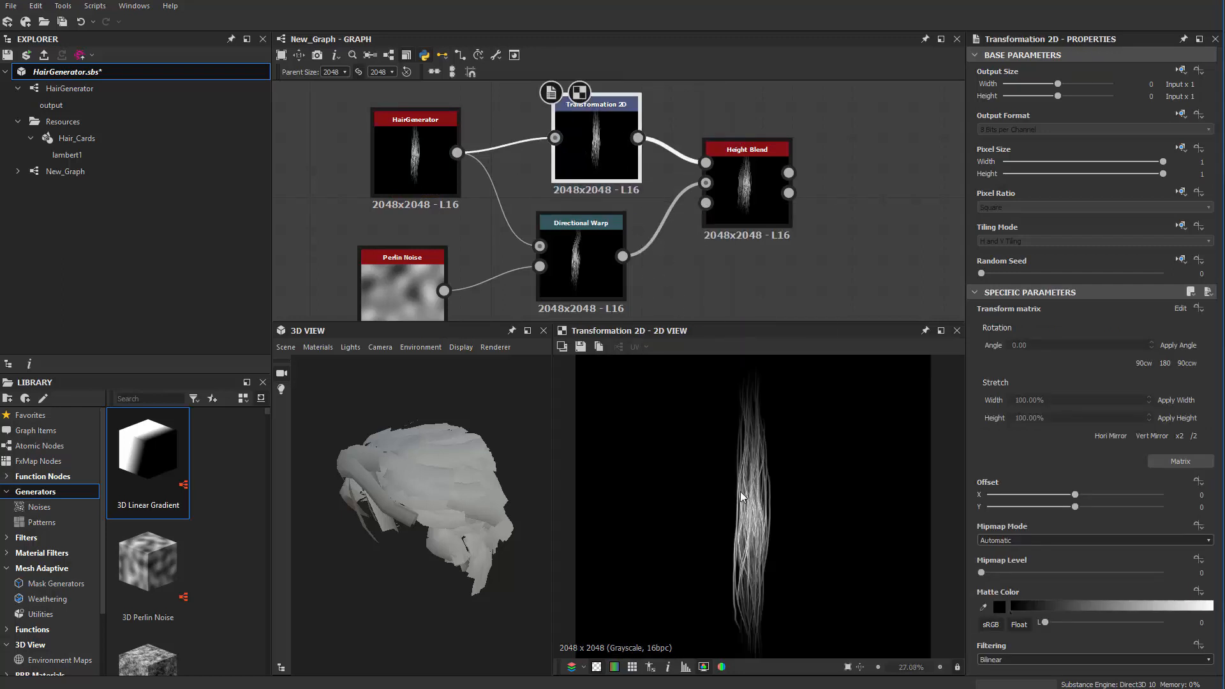
double_click(743, 193)
click(622, 157)
mouse_move(796, 504)
mouse_down()
mouse_move(809, 504)
mouse_move(787, 502)
mouse_up()
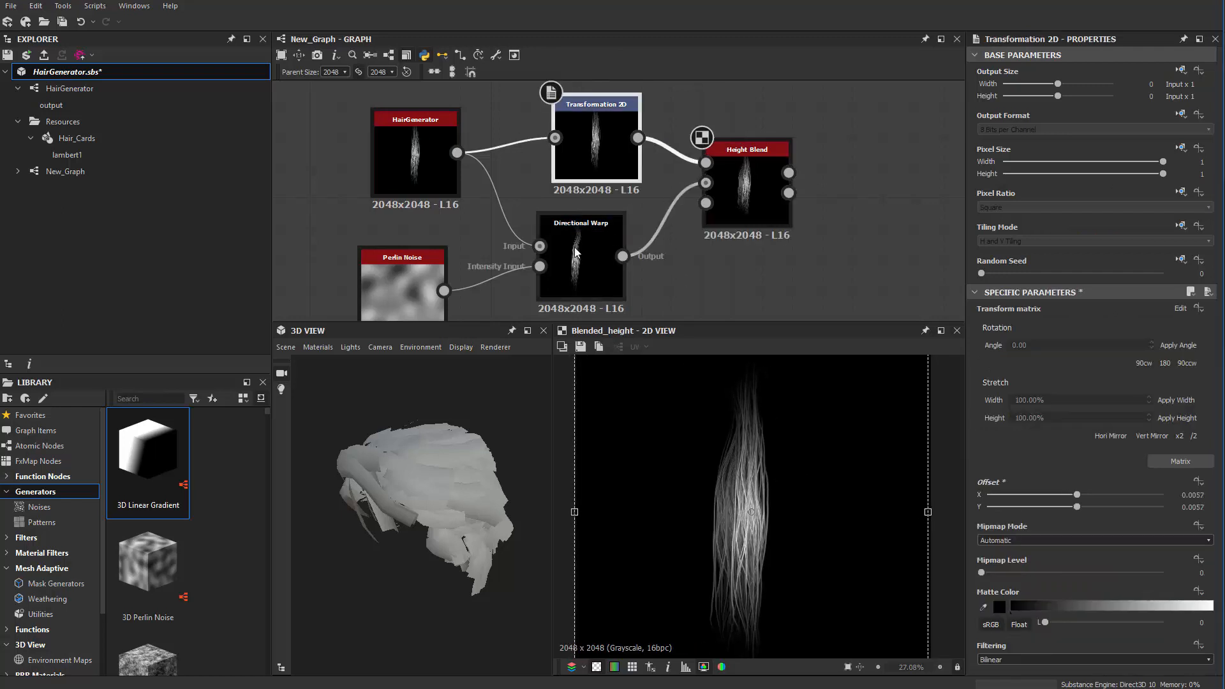
Insert a second Transformation 2D between the Directional Warp and the Height Blend, moving the Height Blend aside to make room.
drag(648, 204, 674, 247)
key(space)
text(tr)
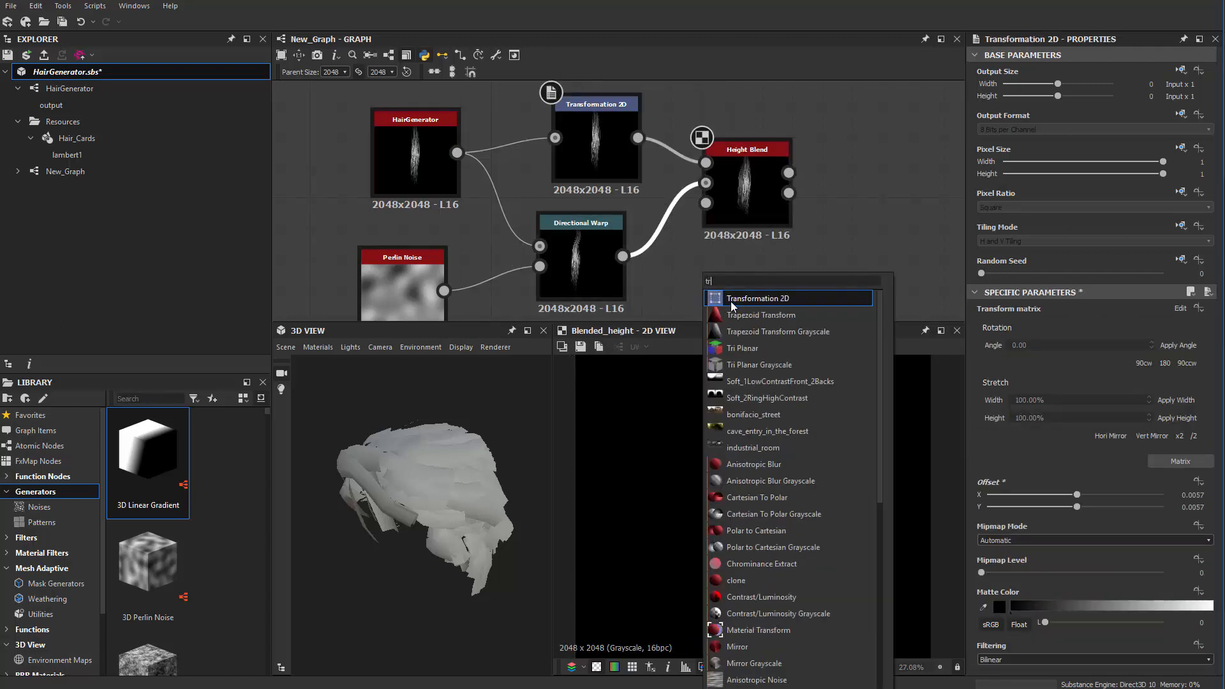
click(731, 301)
drag(763, 211, 793, 211)
click(675, 256)
drag(677, 256, 700, 279)
drag(768, 193, 786, 193)
click(701, 263)
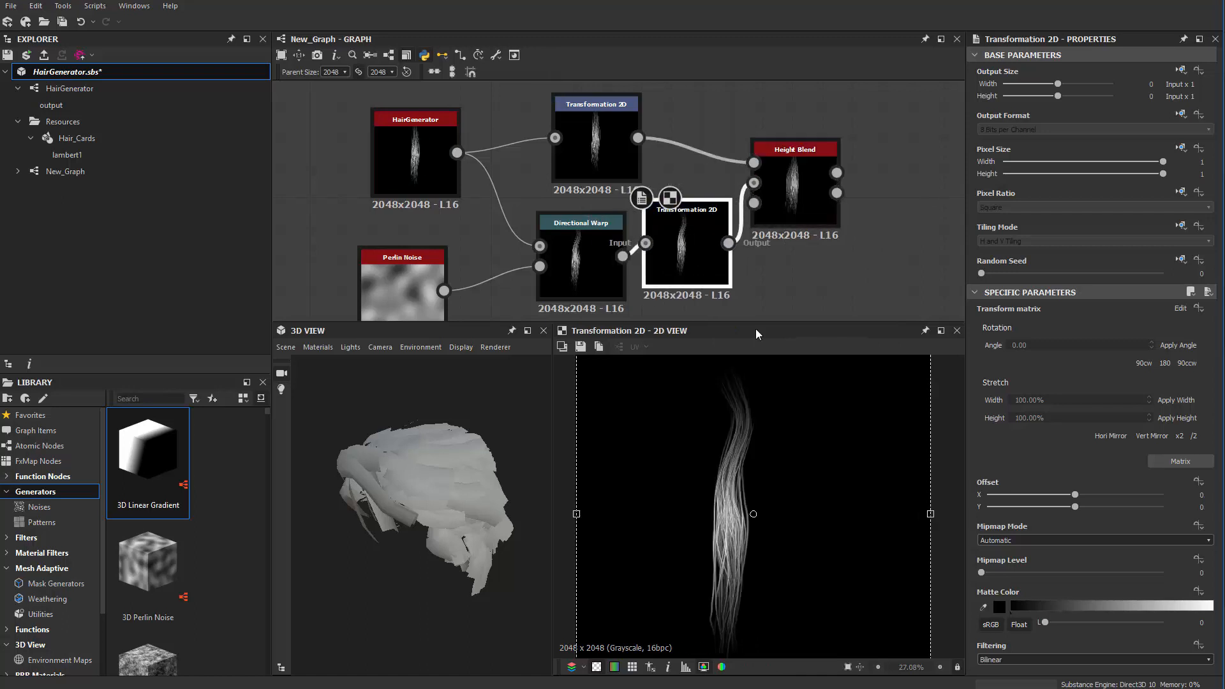
With the Height Blend previewed, shift the second Transformation 2D horizontally to an X offset of about -0.0163.
double_click(779, 206)
click(700, 254)
drag(794, 523, 801, 524)
Rotate the second Transformation 2D slightly and shift it to an offset of about X -0.0263, Y -0.0008.
scroll(944, 552, down, 2)
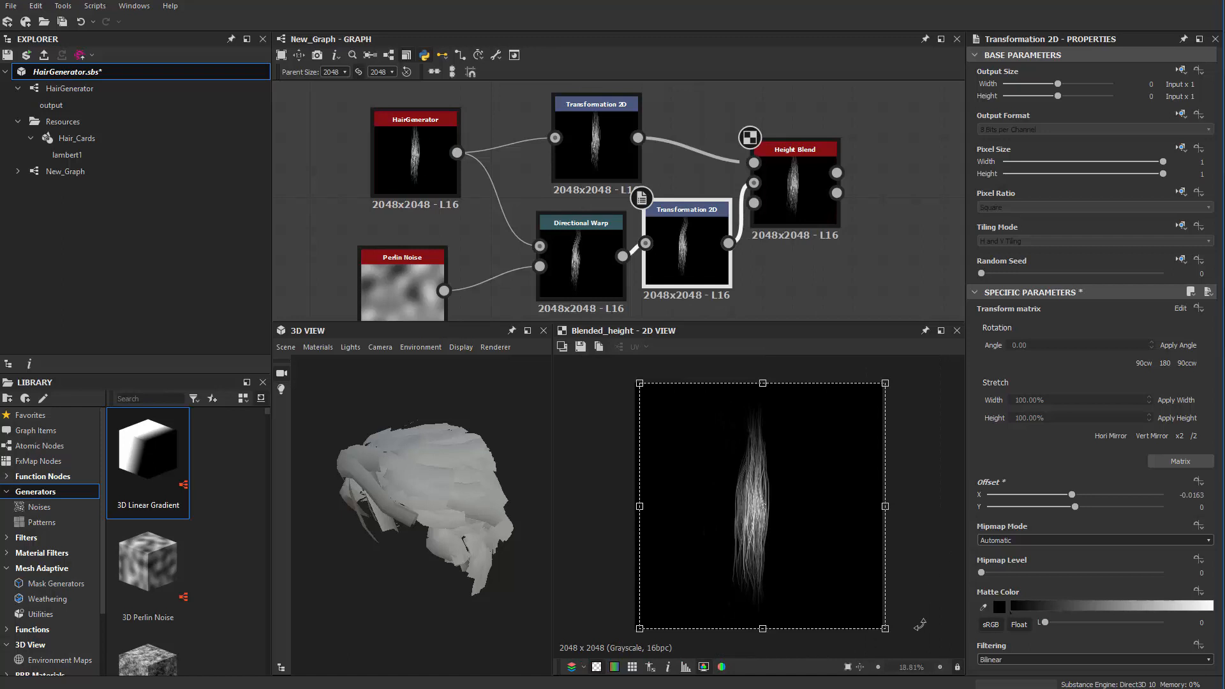
drag(920, 624, 944, 649)
scroll(831, 559, up, 1)
scroll(811, 579, up, 3)
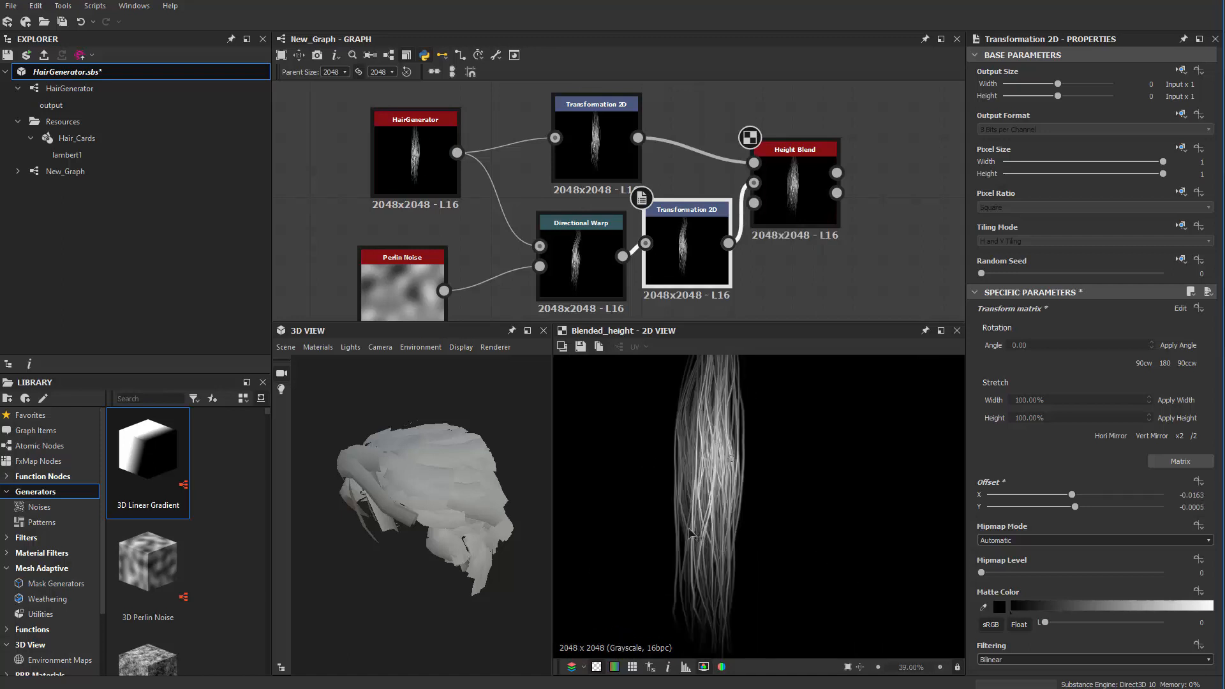
drag(695, 515, 689, 514)
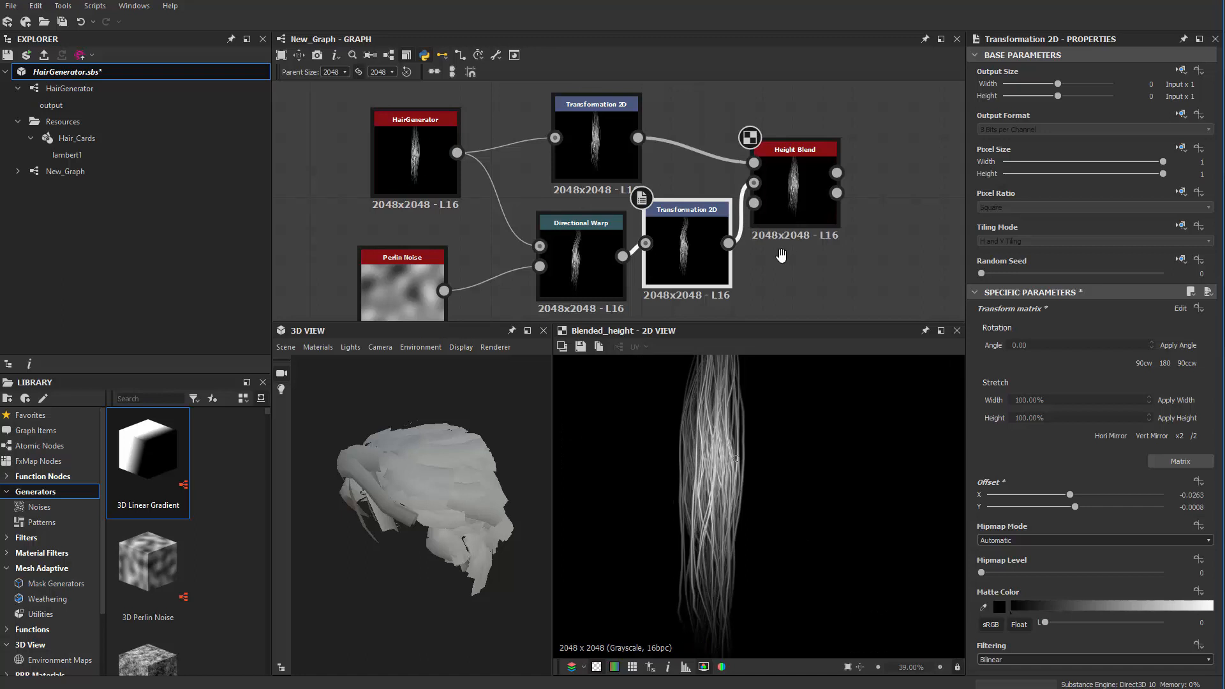
Set the HairGenerator's Hair_Clump_Width to 0.03 and its Hair_spline_distortion to 0.12.
middle_drag(781, 255, 769, 256)
click(408, 150)
drag(406, 150, 389, 153)
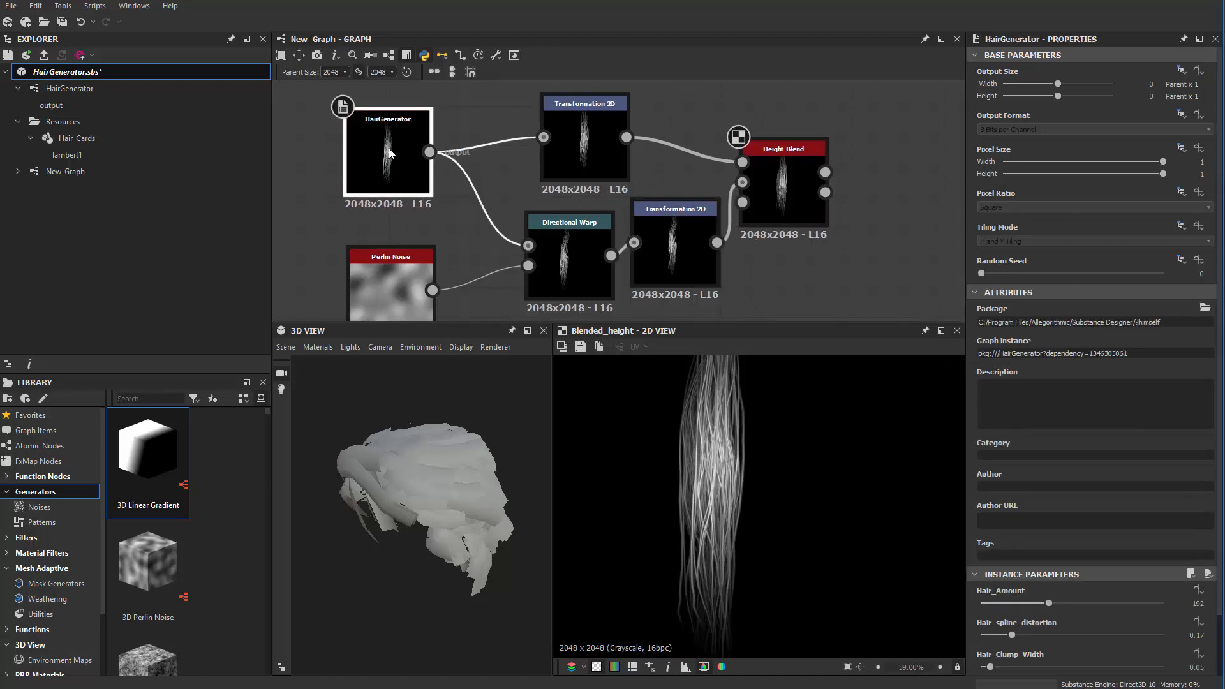
scroll(1038, 600, down, 2)
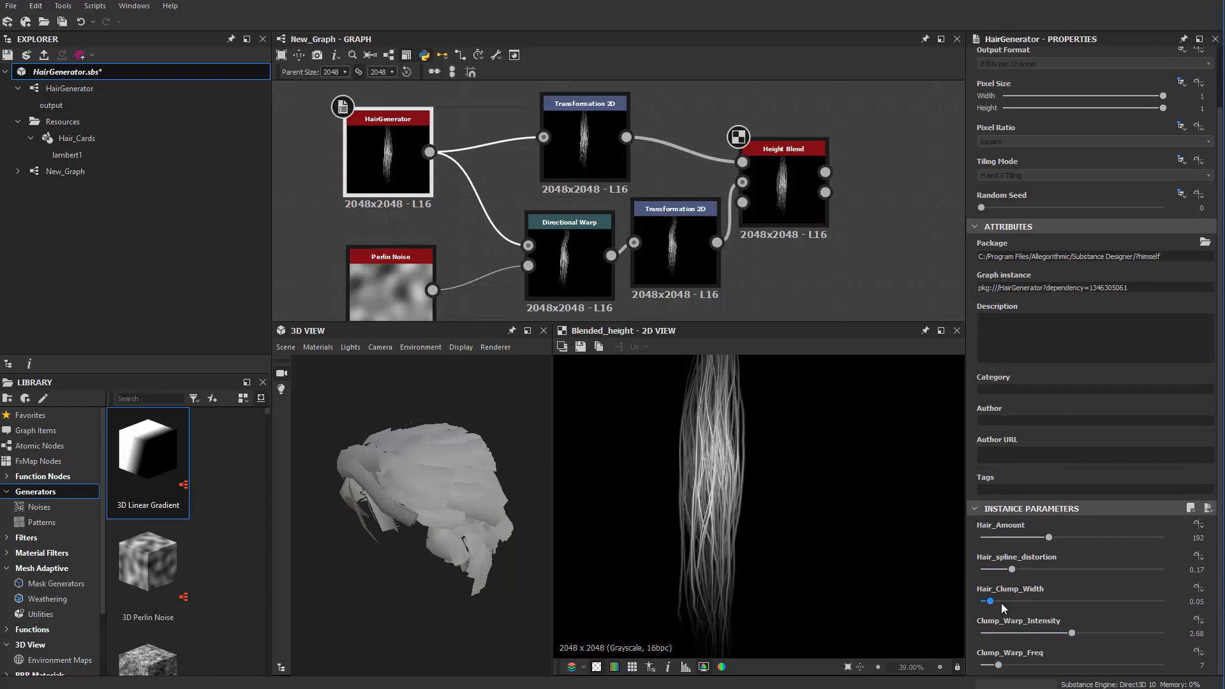
drag(990, 601, 982, 602)
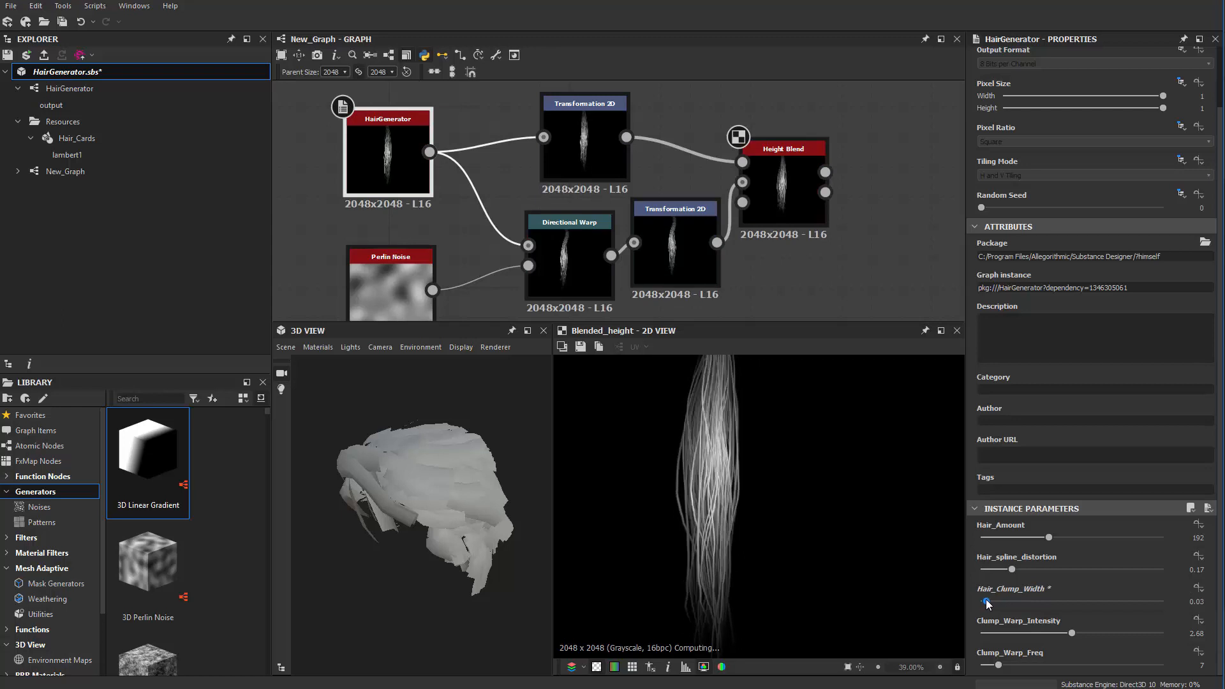
drag(982, 602, 998, 569)
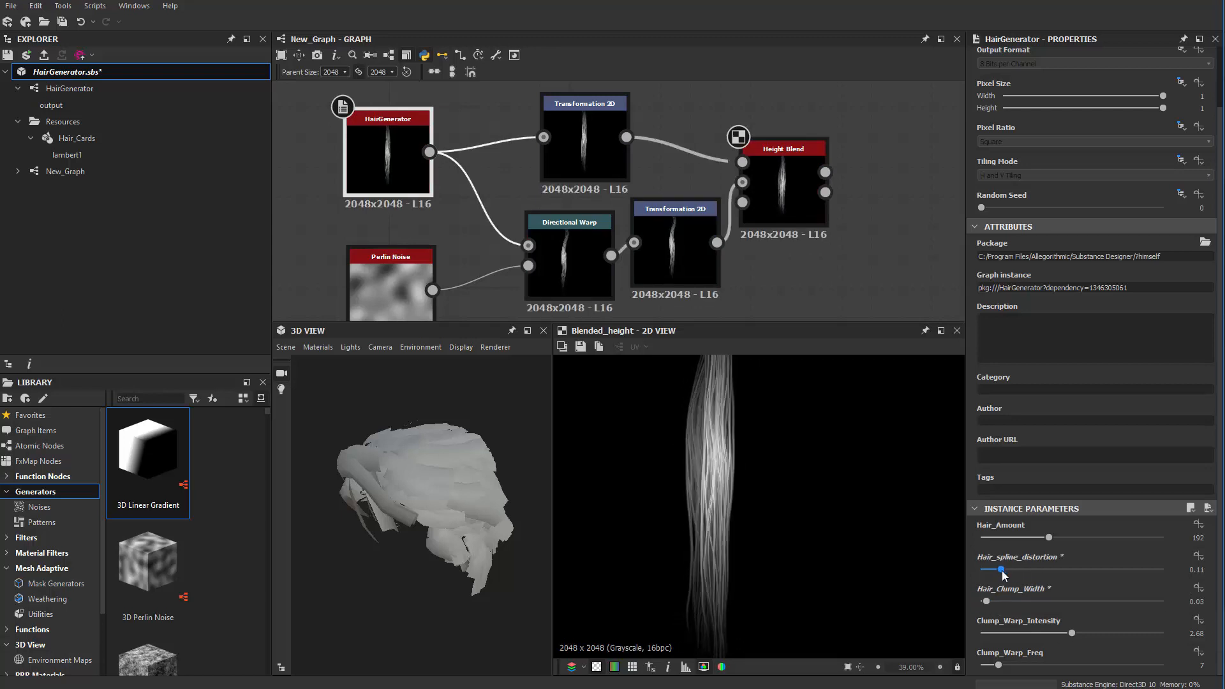
Duplicate the HairGenerator, place the copy below the original, and connect it to the Directional Warp's input instead.
middle_drag(445, 140, 531, 234)
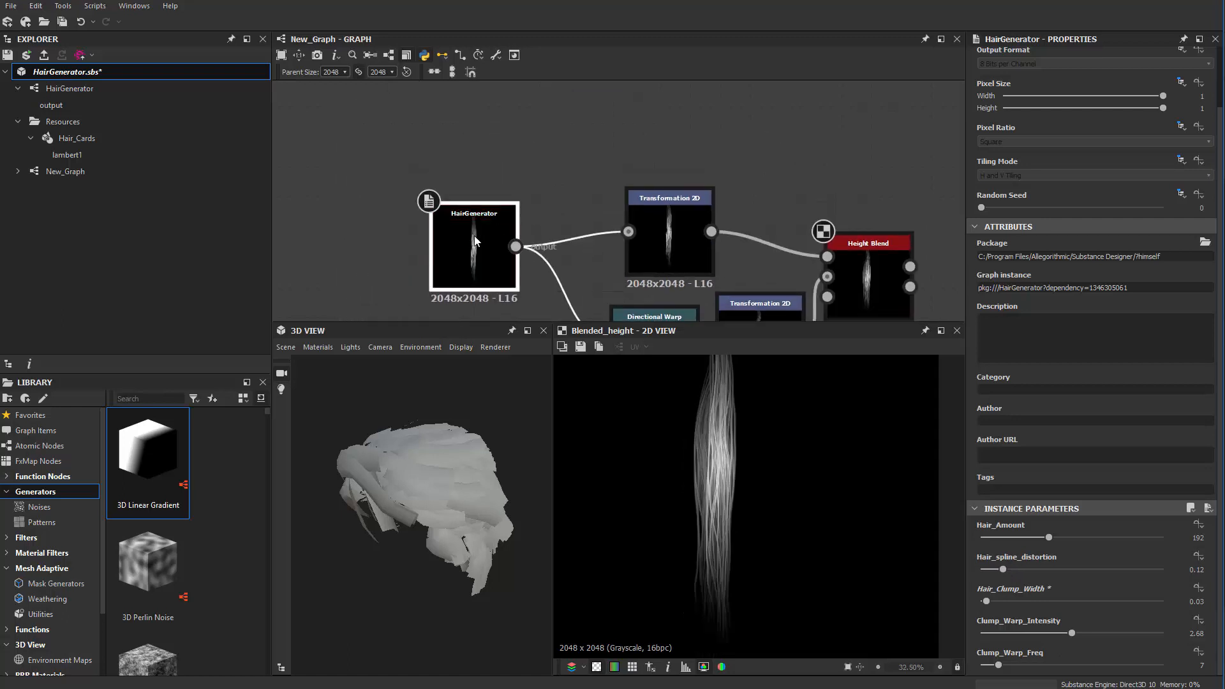
drag(481, 240, 466, 180)
middle_drag(504, 252, 550, 156)
key(ctrl+d)
drag(539, 236, 552, 282)
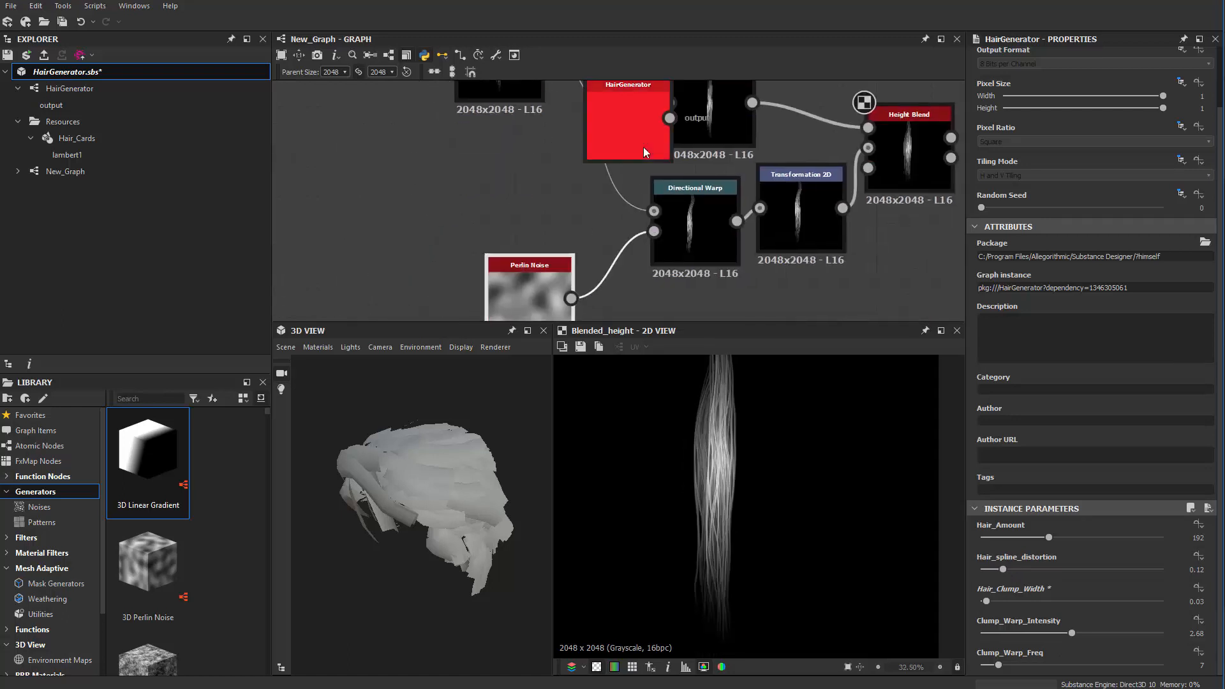
drag(643, 148, 518, 209)
scroll(518, 208, up, 1)
middle_drag(517, 201, 500, 243)
scroll(500, 244, down, 2)
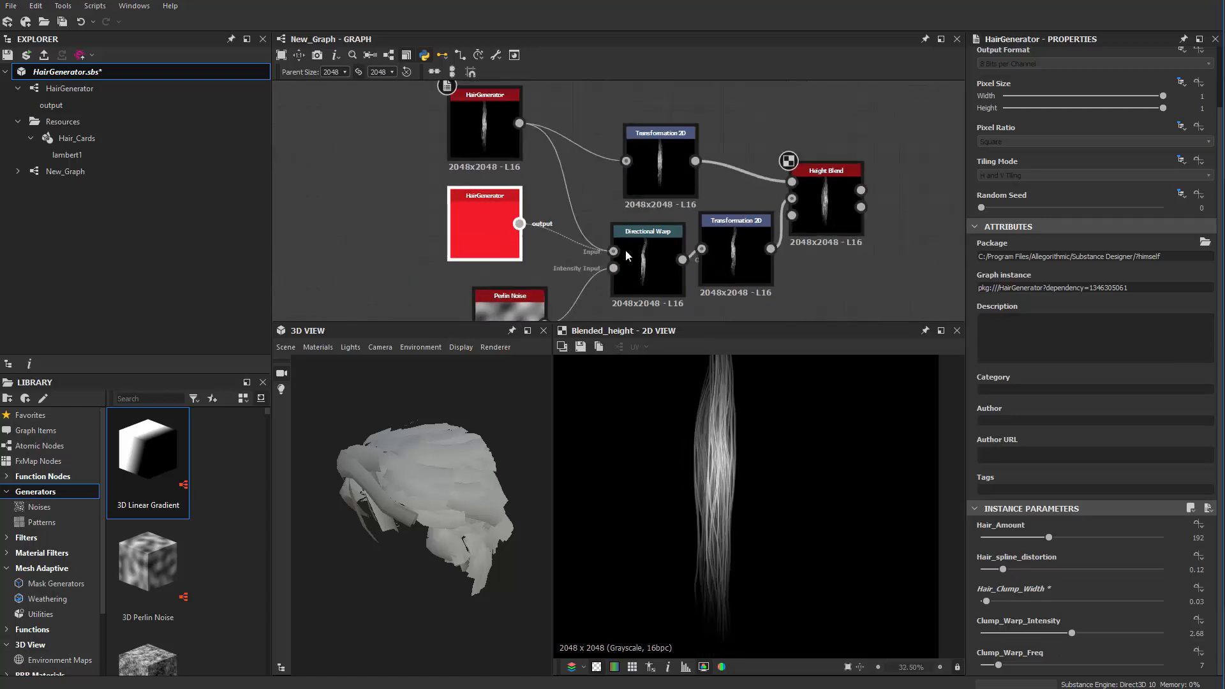
drag(625, 255, 617, 252)
Preview the duplicated HairGenerator and set its Hair_Clump_Width to 0.06.
double_click(488, 228)
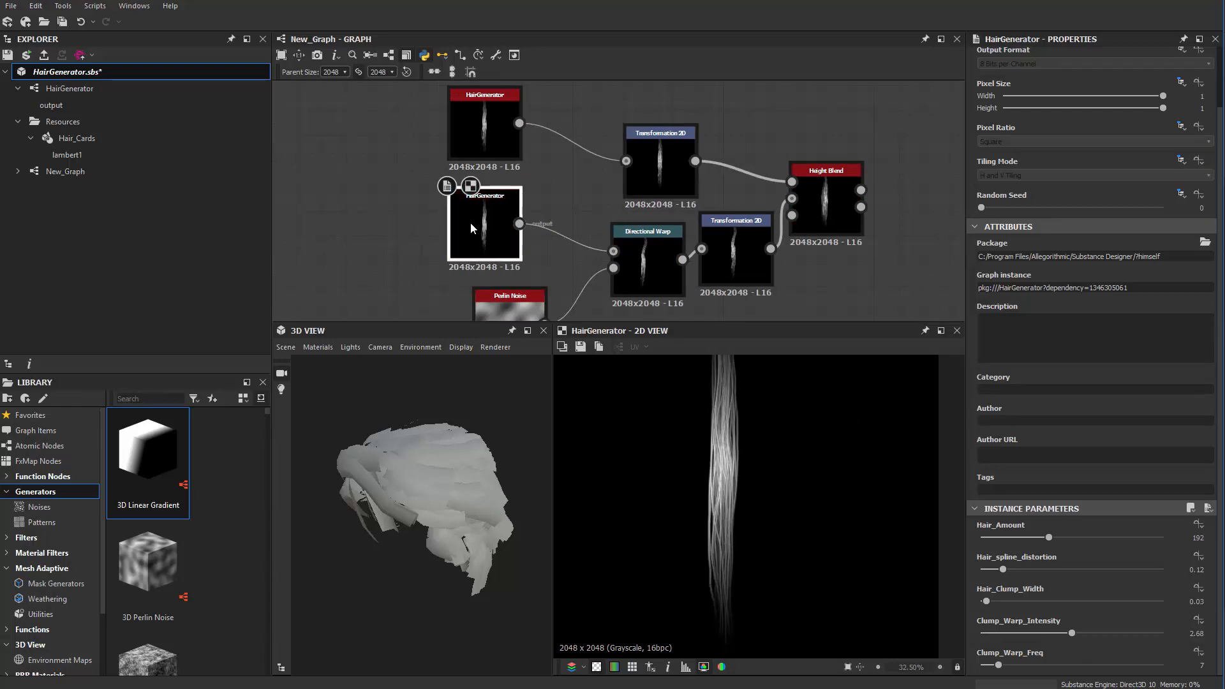
drag(987, 603, 992, 601)
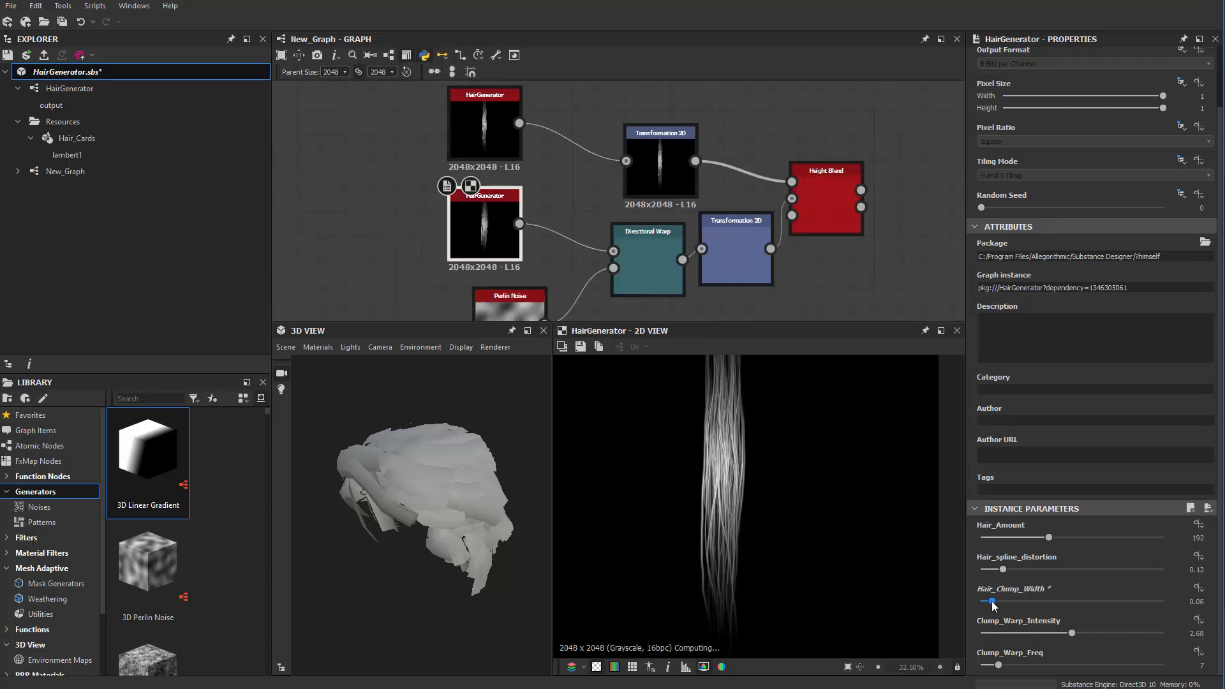
Preview the Height Blend and set the upper HairGenerator's Hair_Clump_Width to 0.01 and Hair_spline_distortion to 0.09.
double_click(838, 200)
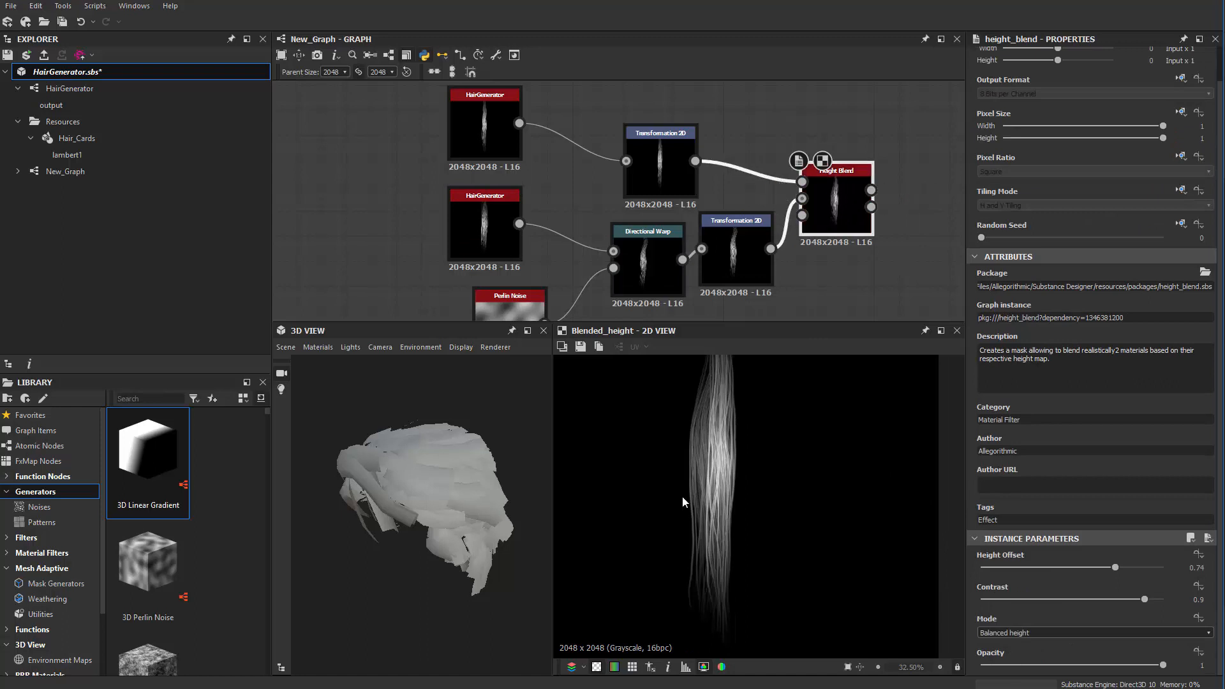
middle_drag(700, 316, 732, 201)
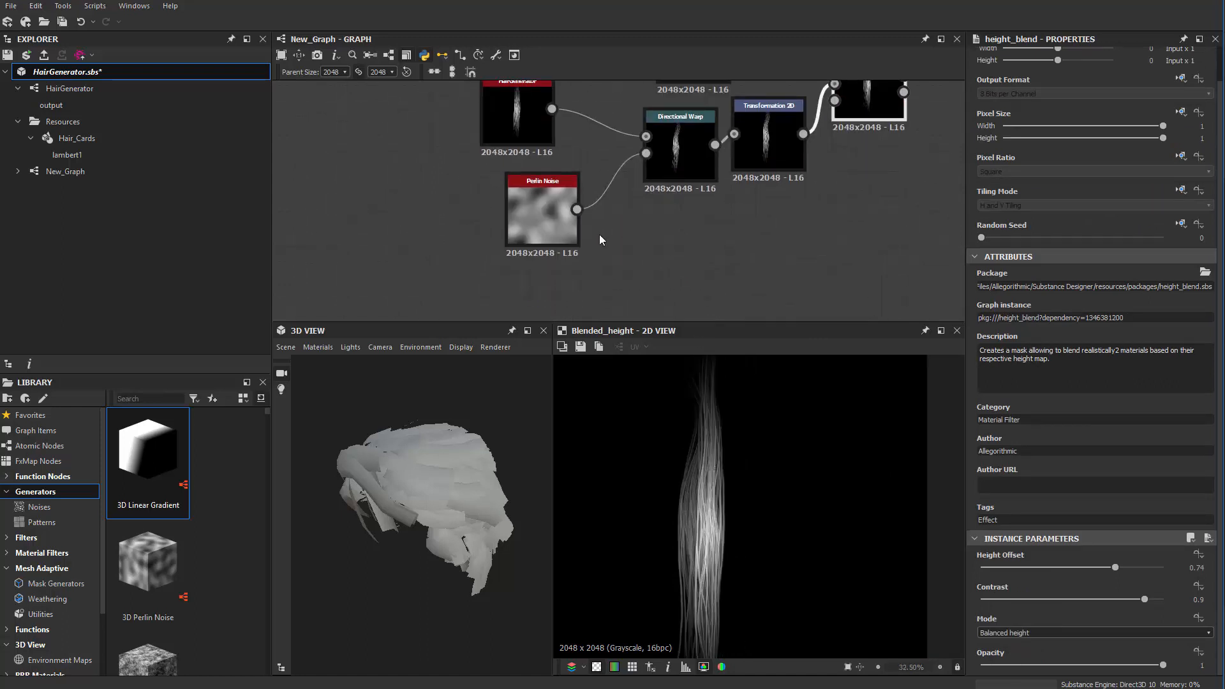
middle_drag(673, 258, 618, 258)
scroll(728, 503, up, 2)
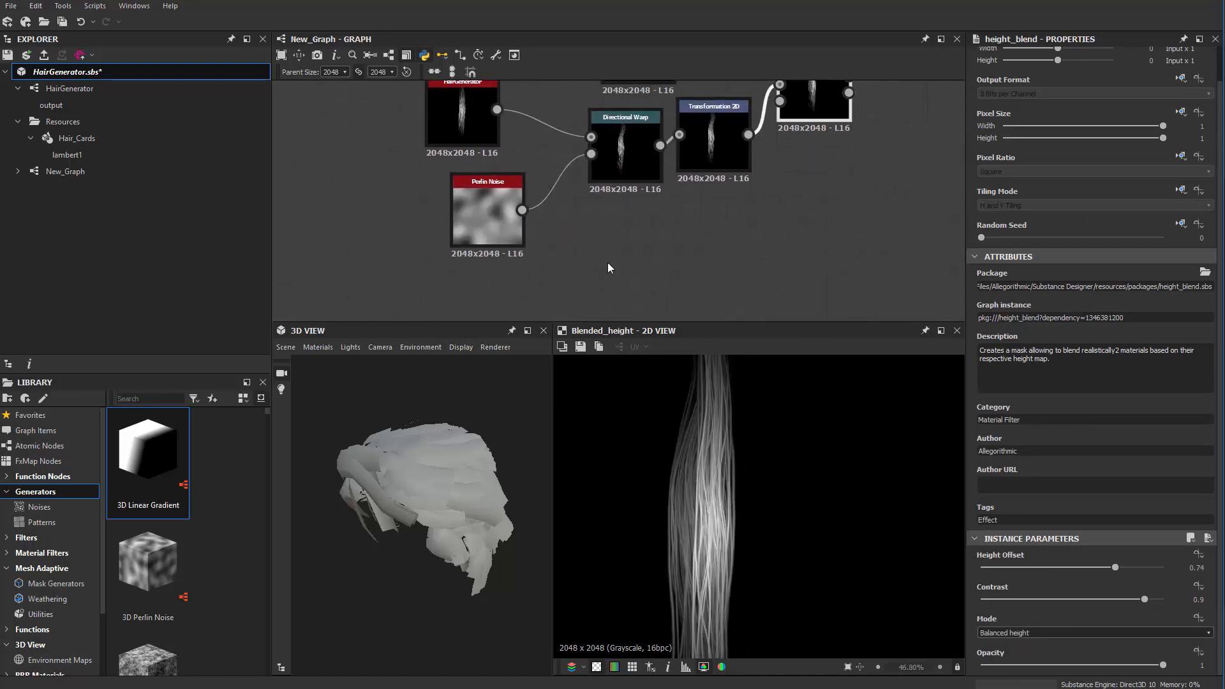
middle_drag(557, 83, 560, 175)
click(445, 129)
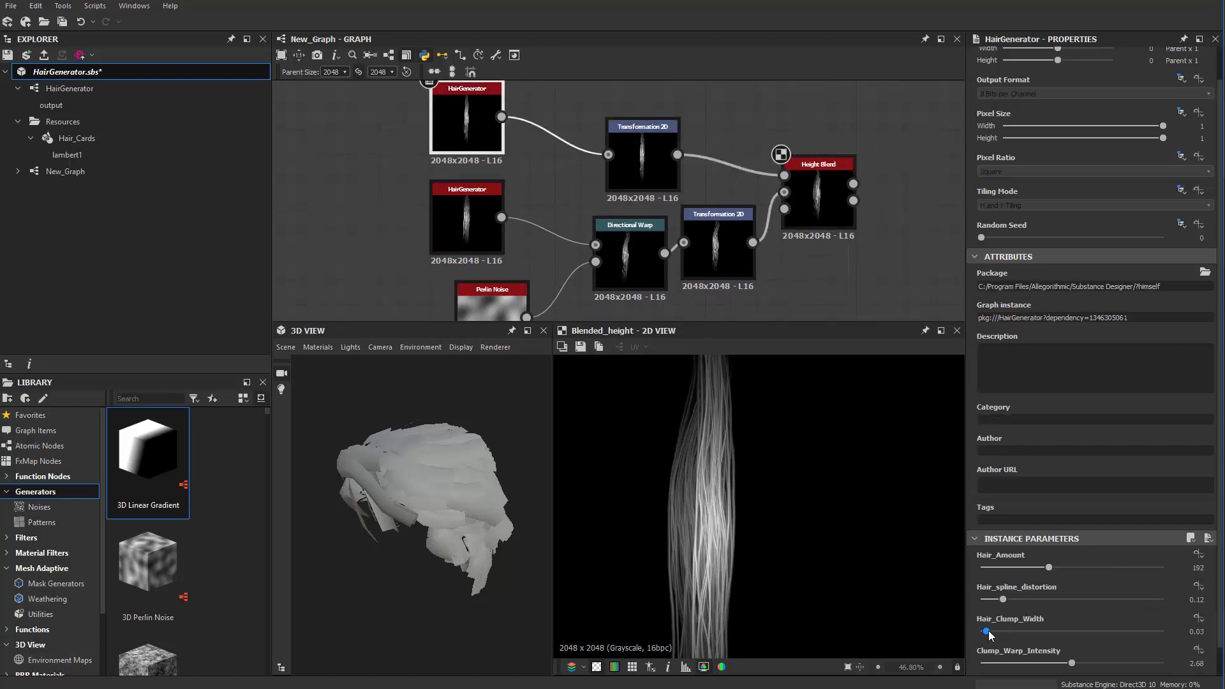
drag(987, 631, 998, 603)
Move the upper Transformation 2D level with its HairGenerator and insert a Directional Warp between it and the Height Blend.
middle_drag(637, 274, 633, 222)
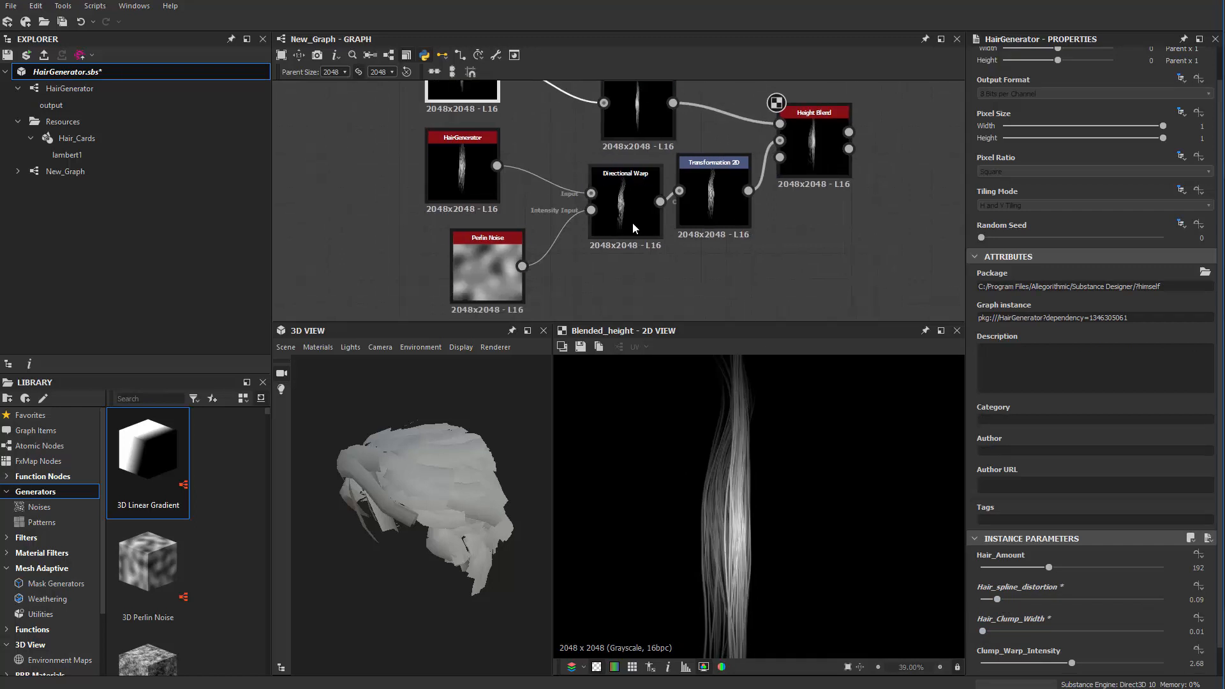
middle_drag(651, 116, 650, 169)
drag(646, 166, 619, 126)
key(space)
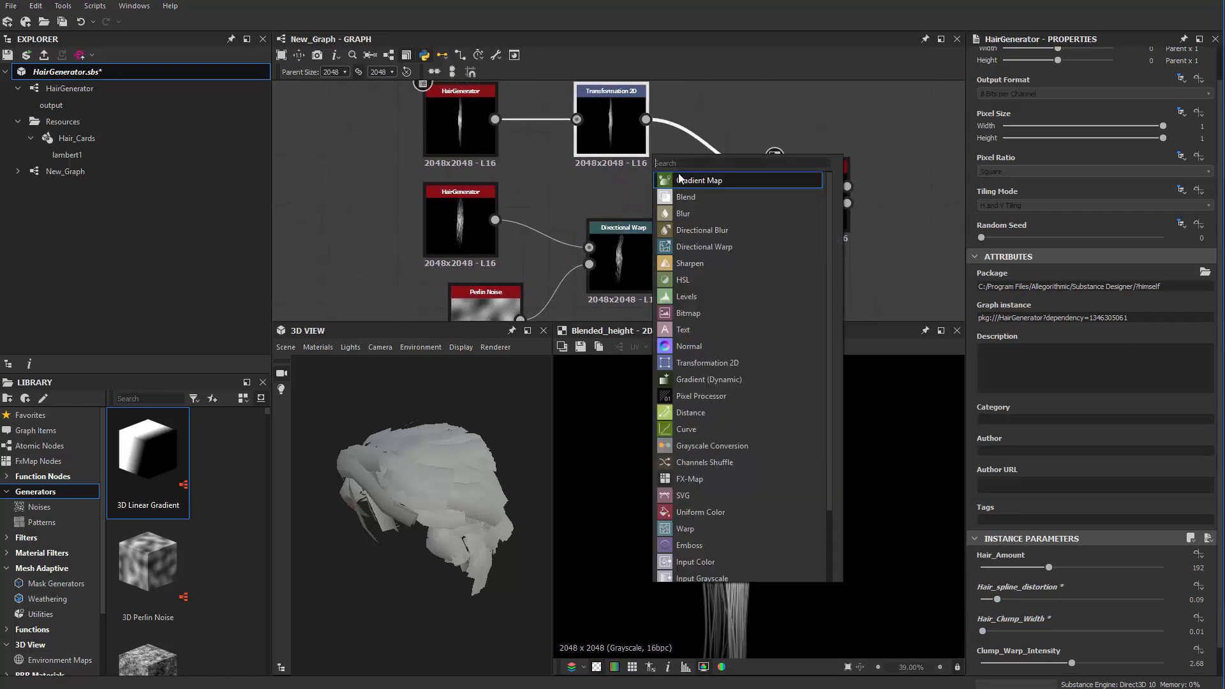
text(d)
click(699, 192)
middle_drag(654, 194, 629, 293)
Add a Perlin Noise with Scale 7 and connect it to the new Directional Warp's intensity input.
click(532, 87)
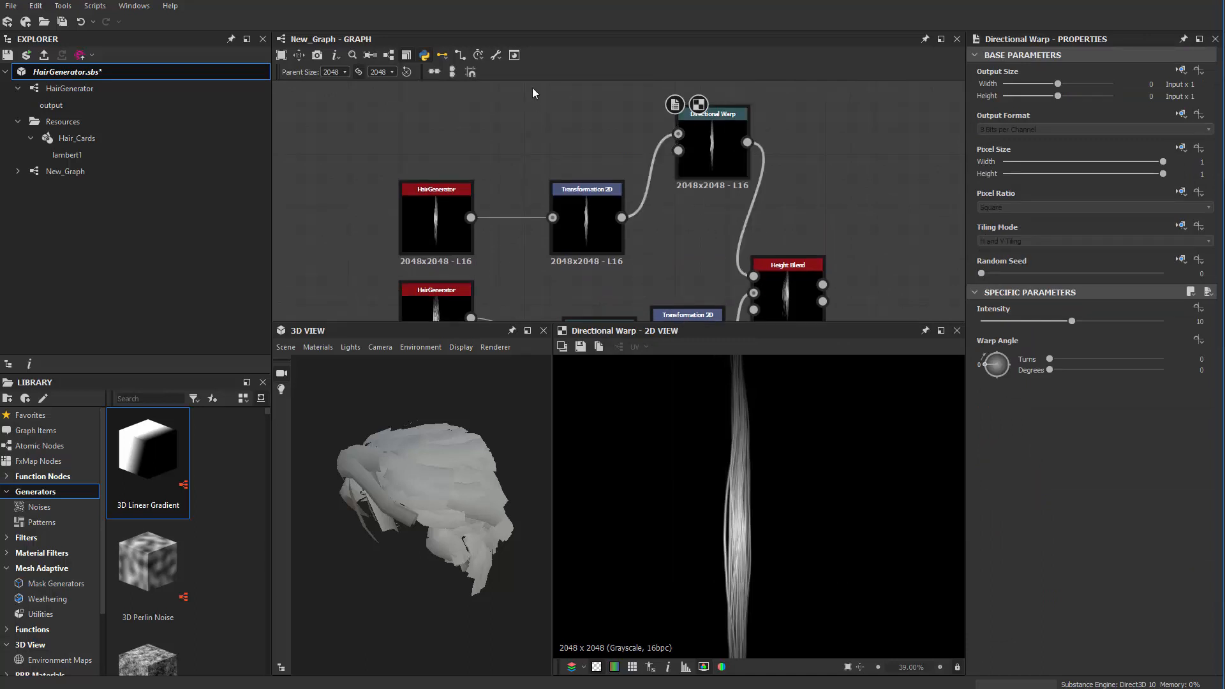
key(space)
text(perl)
key(Return)
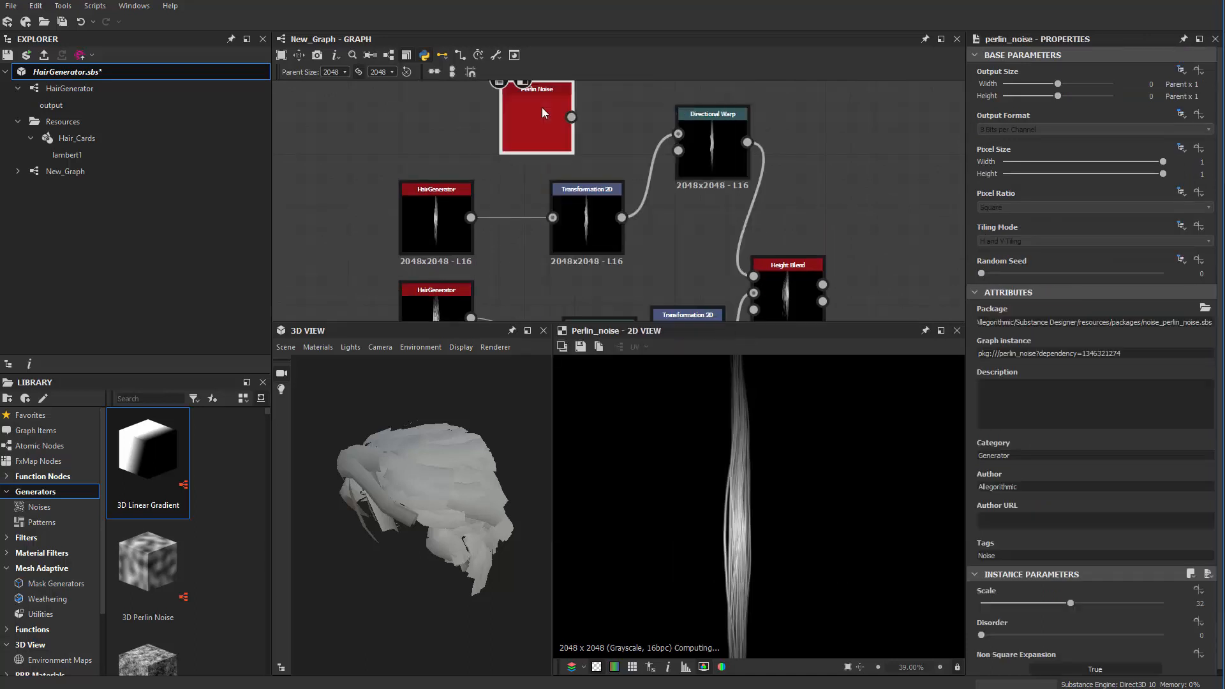
drag(1070, 603, 998, 603)
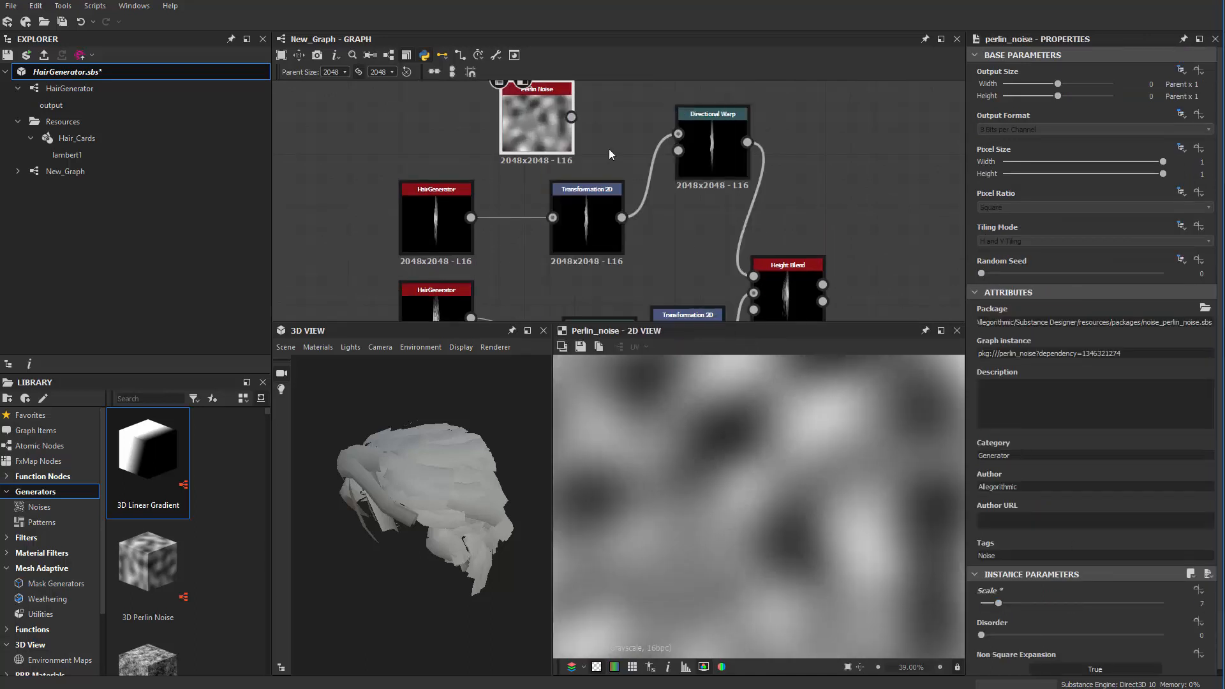
drag(689, 156, 680, 151)
Preview the upper Directional Warp's result and compare it with the combined Height Blend output.
double_click(711, 153)
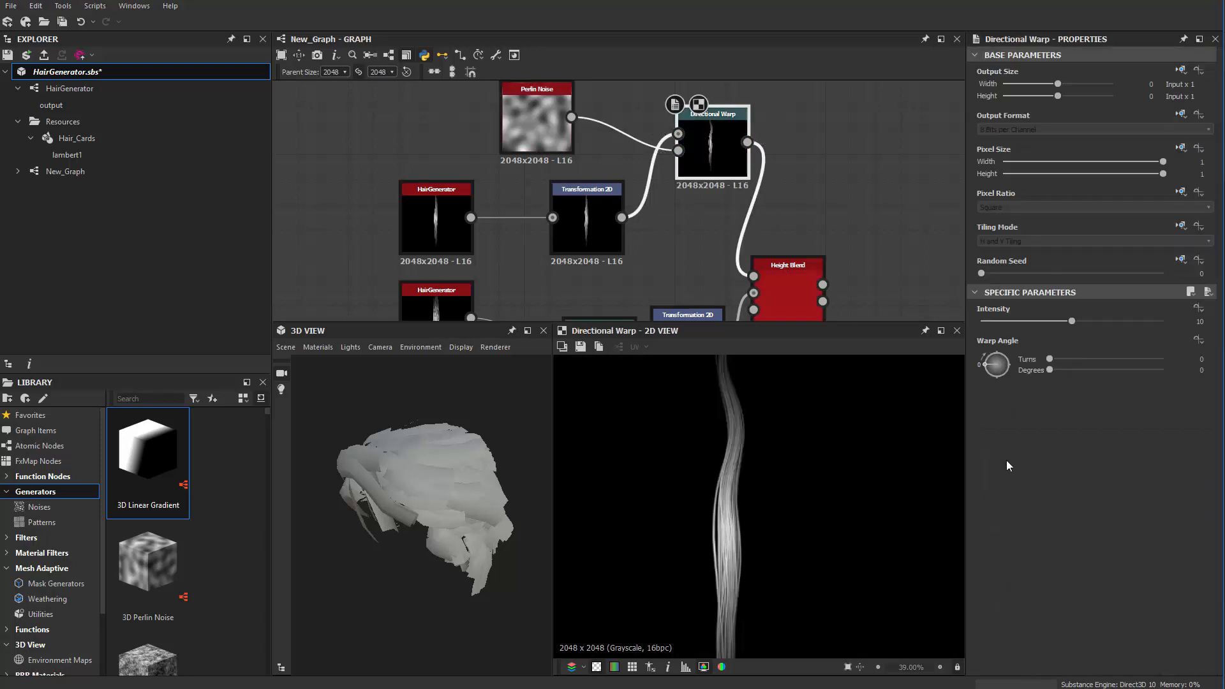
middle_drag(768, 278, 736, 232)
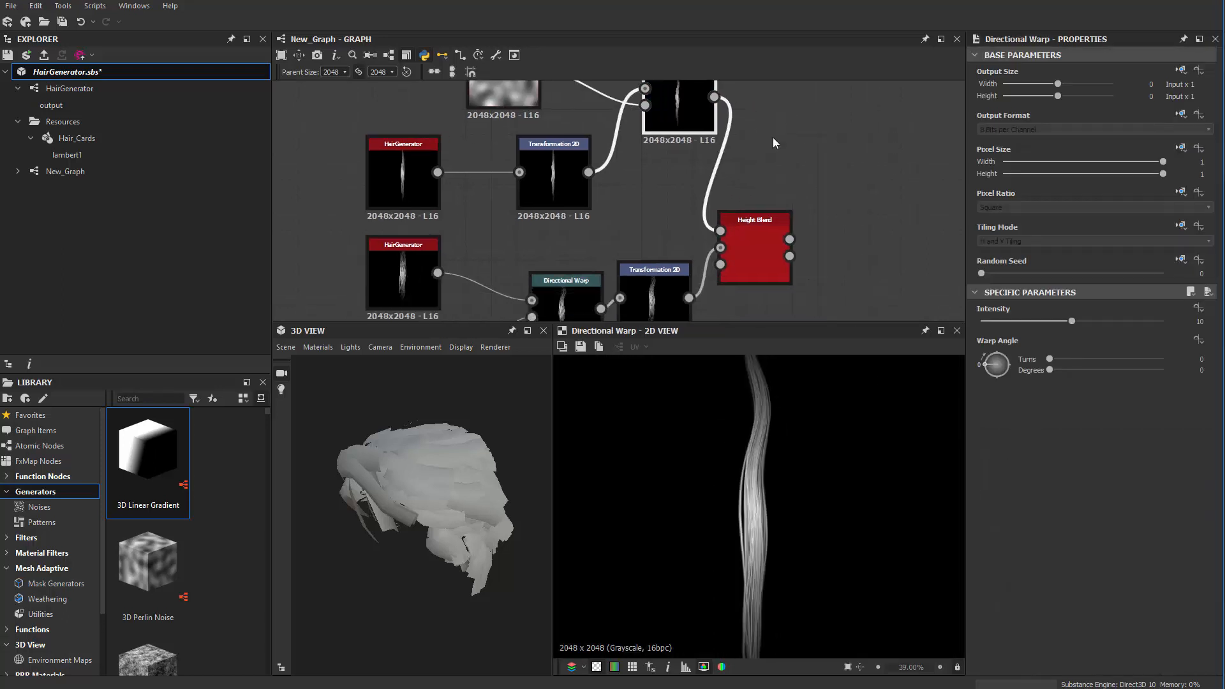
double_click(779, 250)
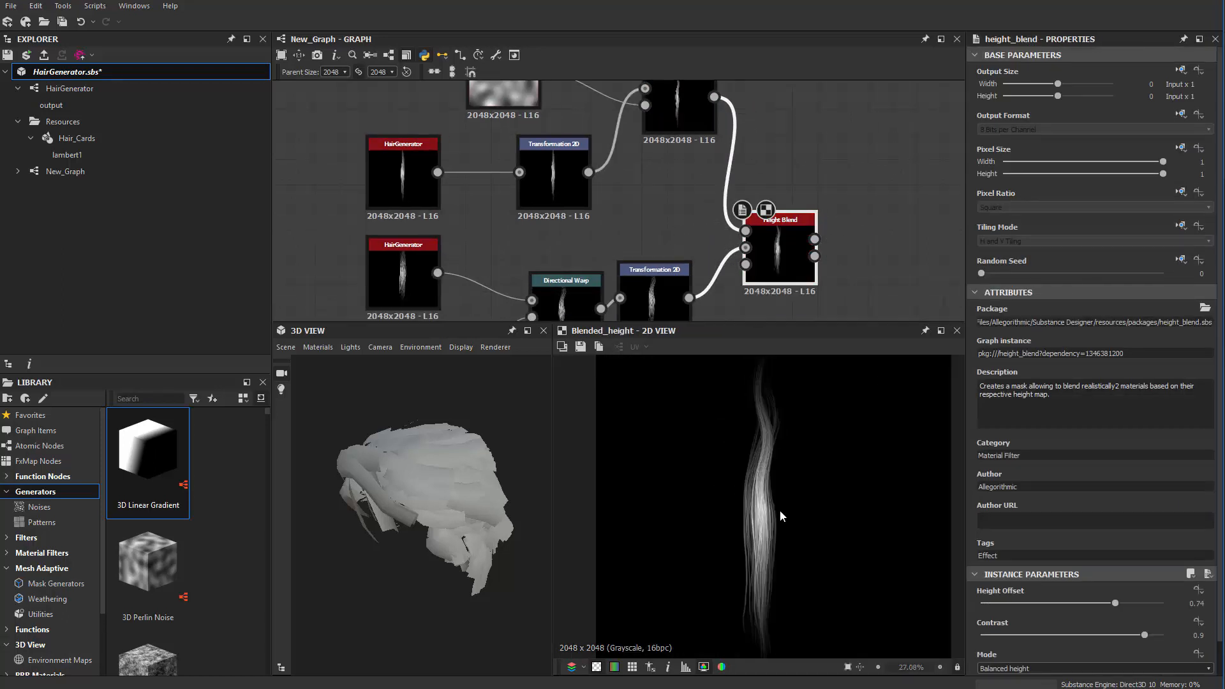
scroll(761, 447, down, 2)
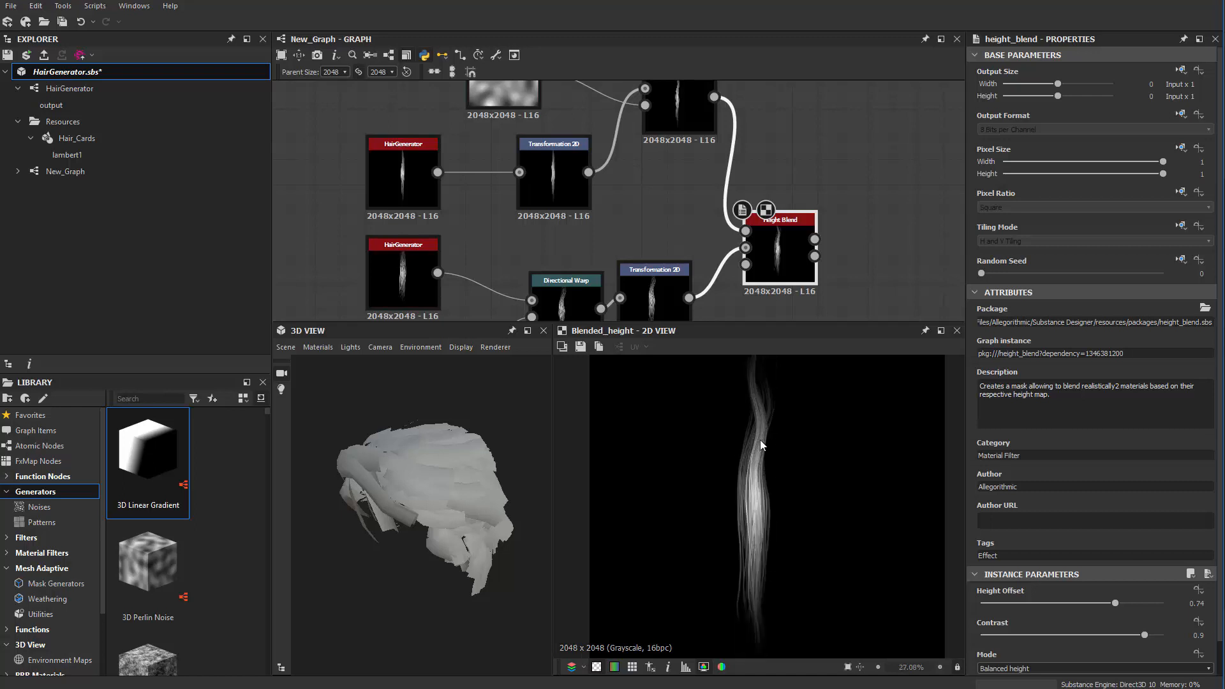
Move the upper Directional Warp higher and the Height Blend farther right to free space in the graph.
middle_drag(623, 205, 623, 224)
middle_drag(612, 273, 647, 197)
scroll(622, 230, down, 3)
scroll(647, 196, up, 1)
drag(649, 175, 649, 157)
drag(718, 275, 744, 286)
drag(660, 152, 657, 135)
scroll(655, 164, up, 1)
scroll(649, 187, down, 2)
scroll(655, 193, up, 2)
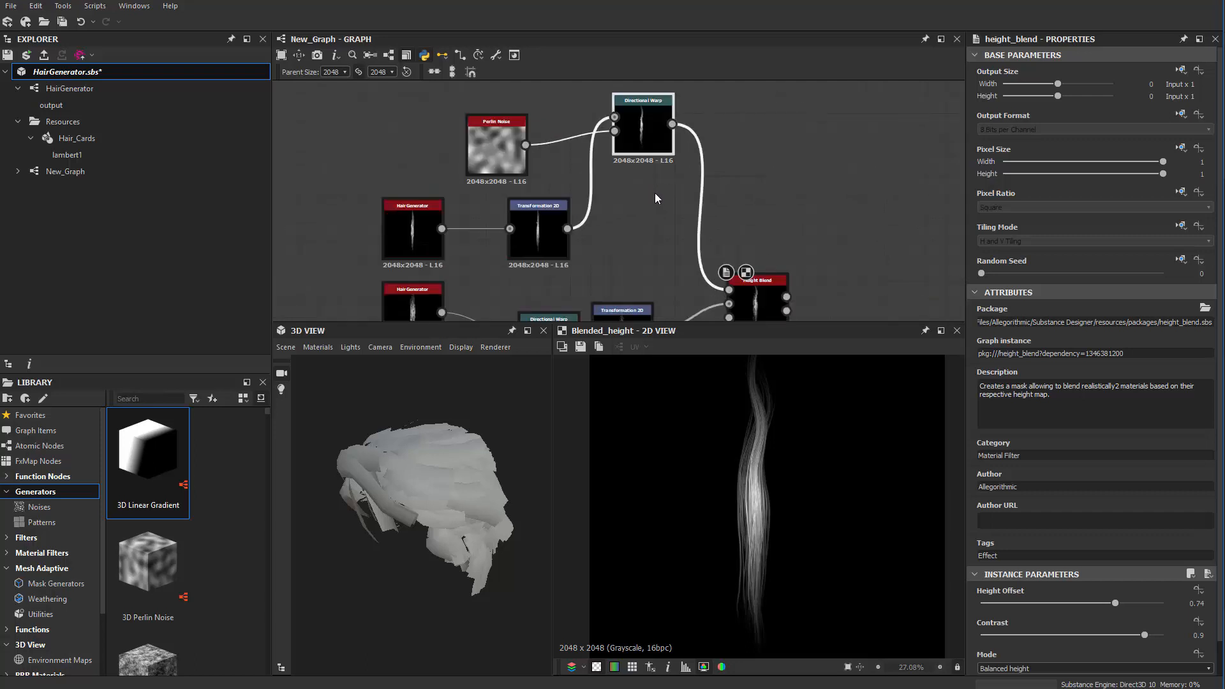
Duplicate the upper Directional Warp with its connections, place the copy directly below it, and preview the copy.
key(ctrl+d)
drag(628, 209, 659, 253)
double_click(644, 236)
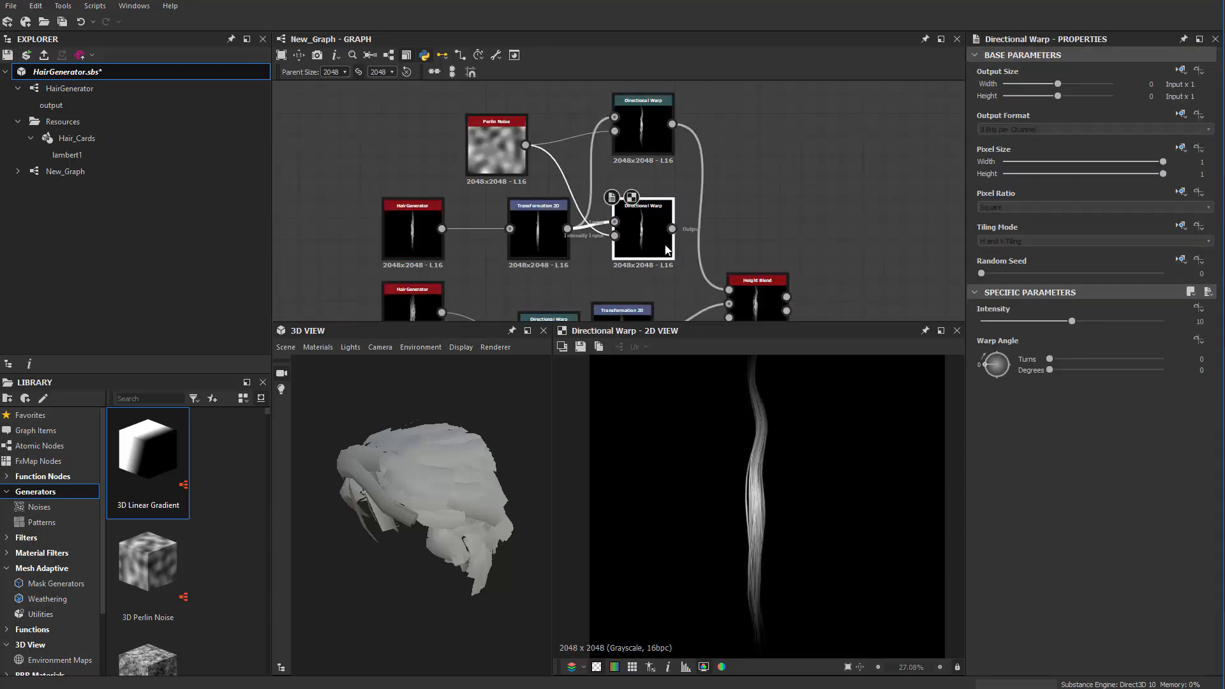
Move the upper Perlin Noise aside and insert a Transformation 2D between it and the duplicated Directional Warp.
drag(497, 155, 446, 114)
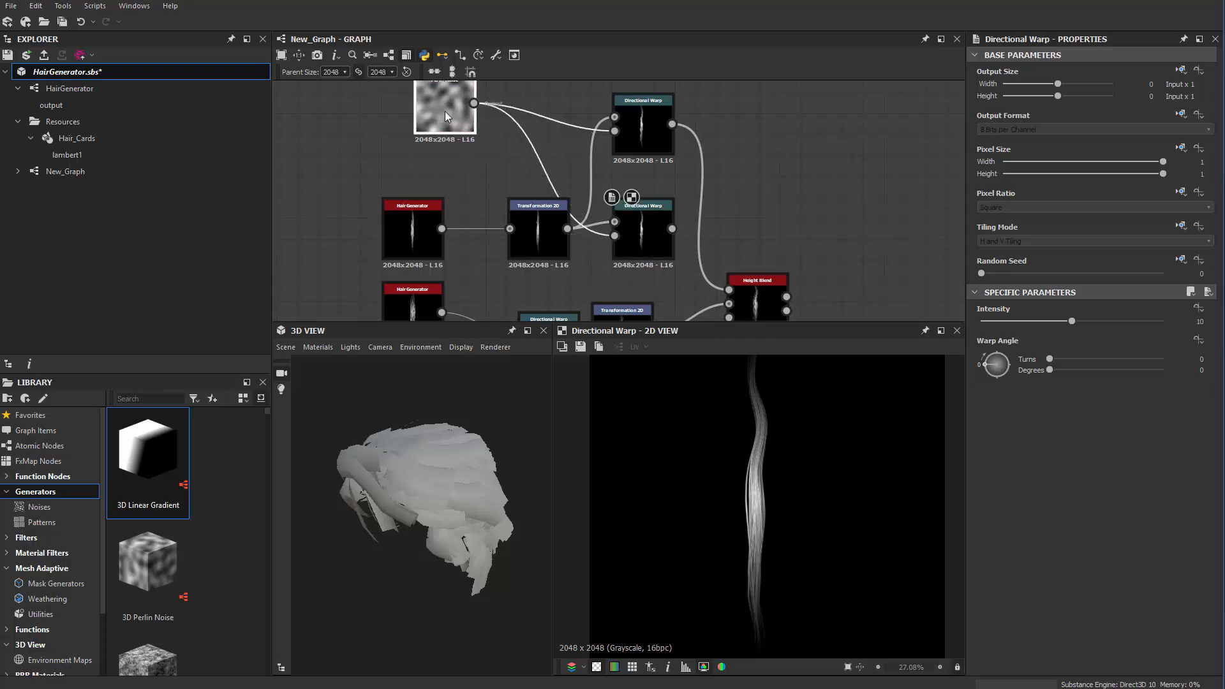
click(522, 136)
key(space)
click(556, 214)
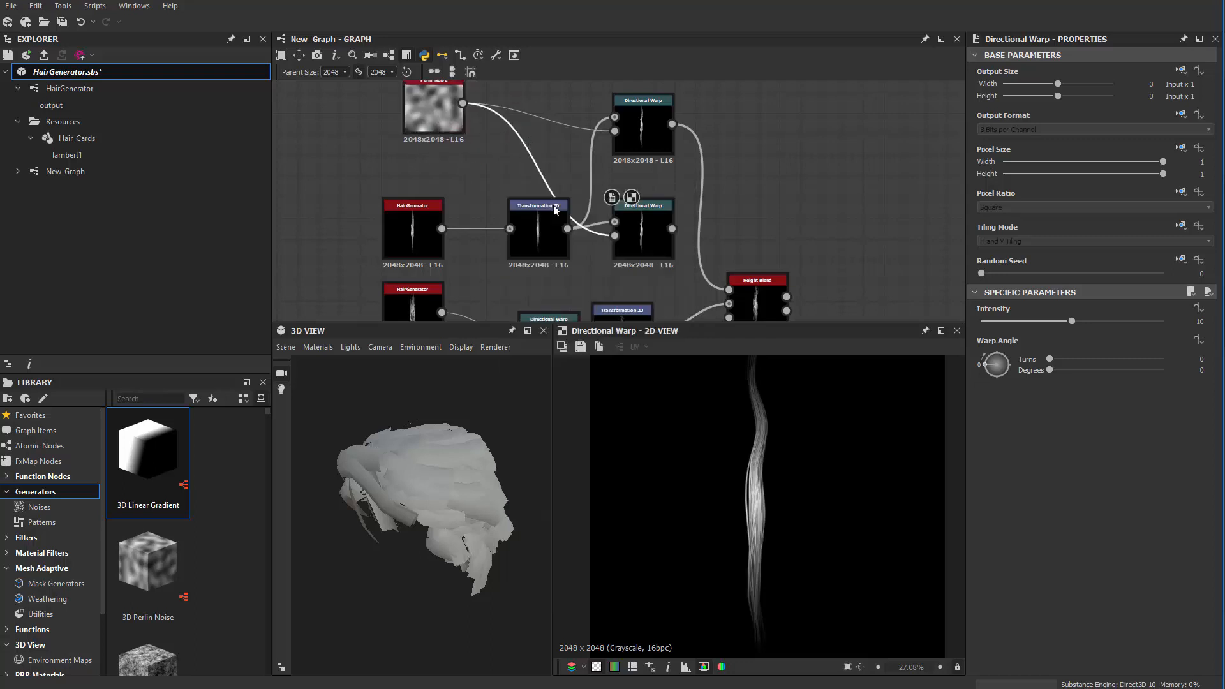
double_click(539, 165)
double_click(635, 246)
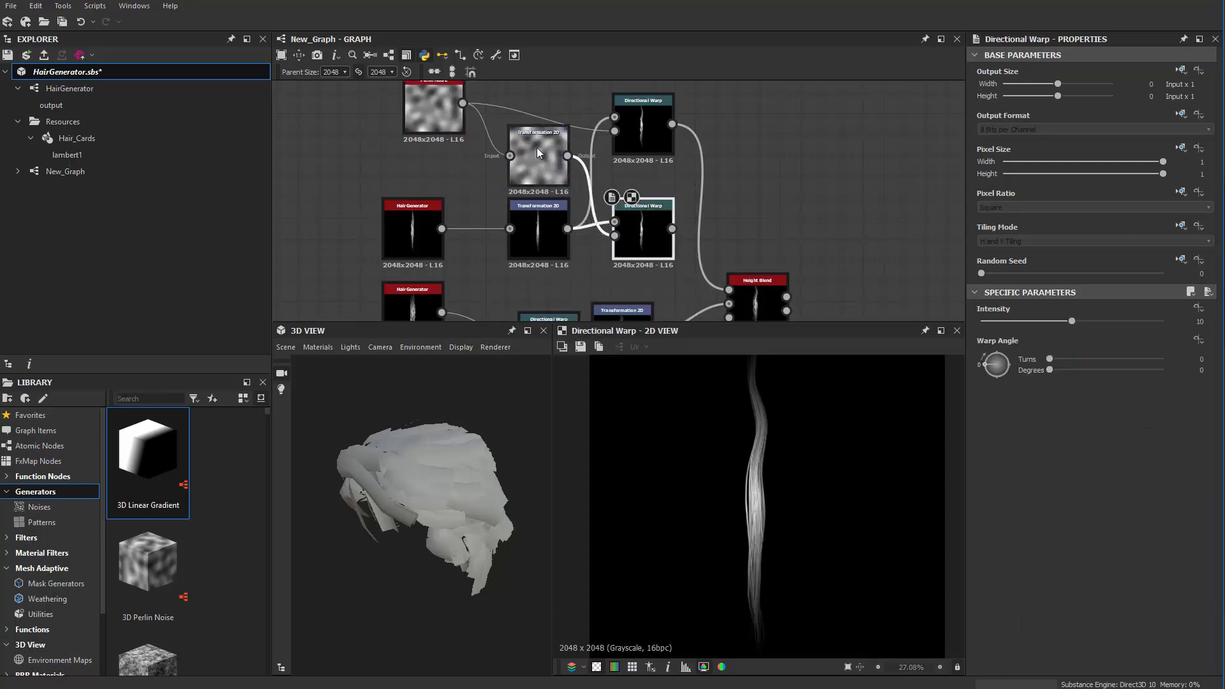
Shift the noise's Transformation 2D to an offset of about X -0.0721, Y -0.2614.
middle_drag(469, 146, 484, 201)
scroll(484, 201, up, 2)
click(559, 216)
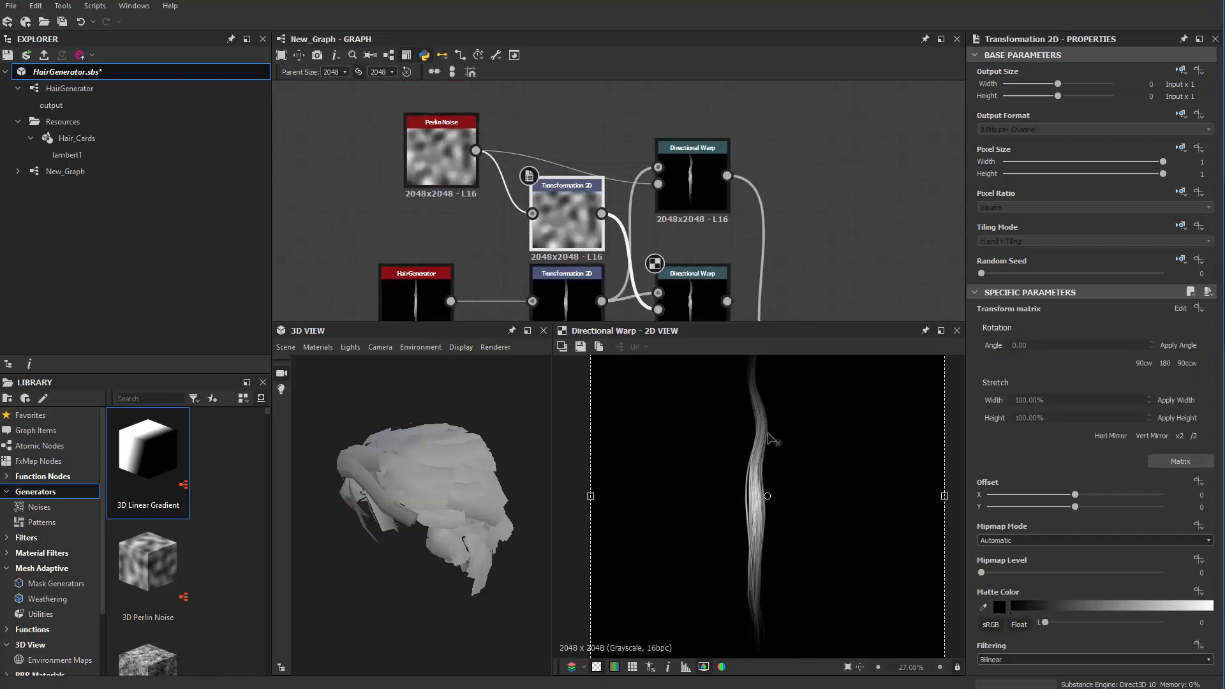
drag(770, 439, 852, 566)
middle_drag(826, 301, 691, 191)
key(space)
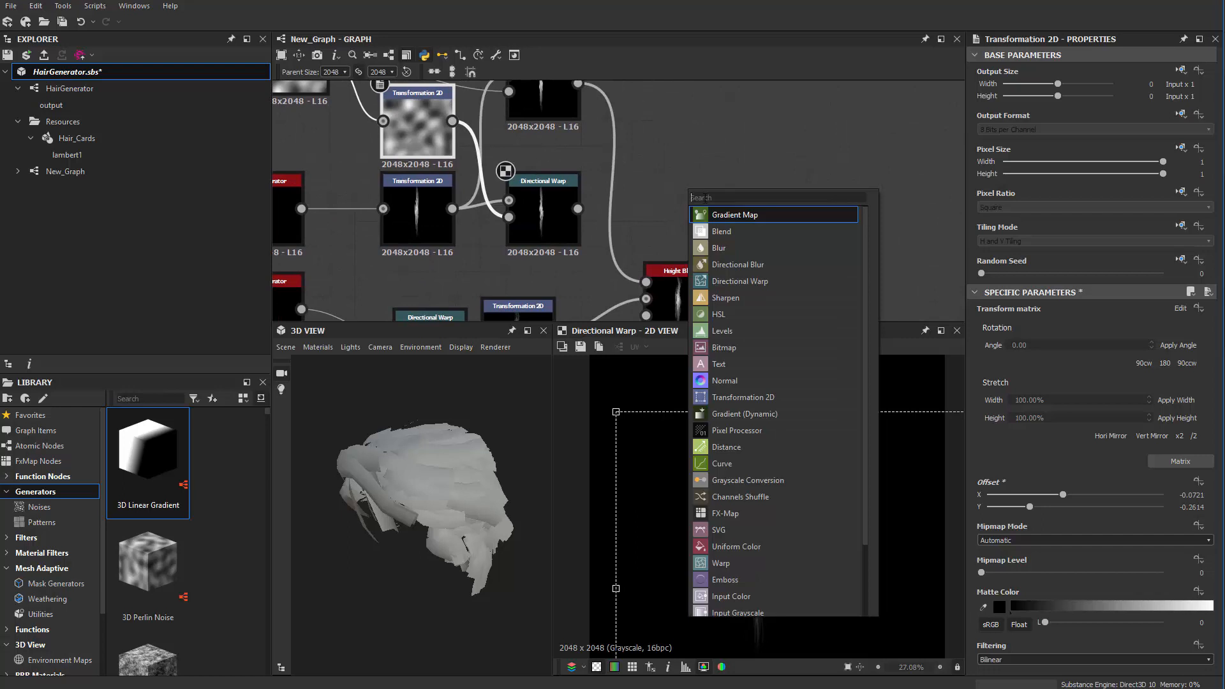
click(718, 230)
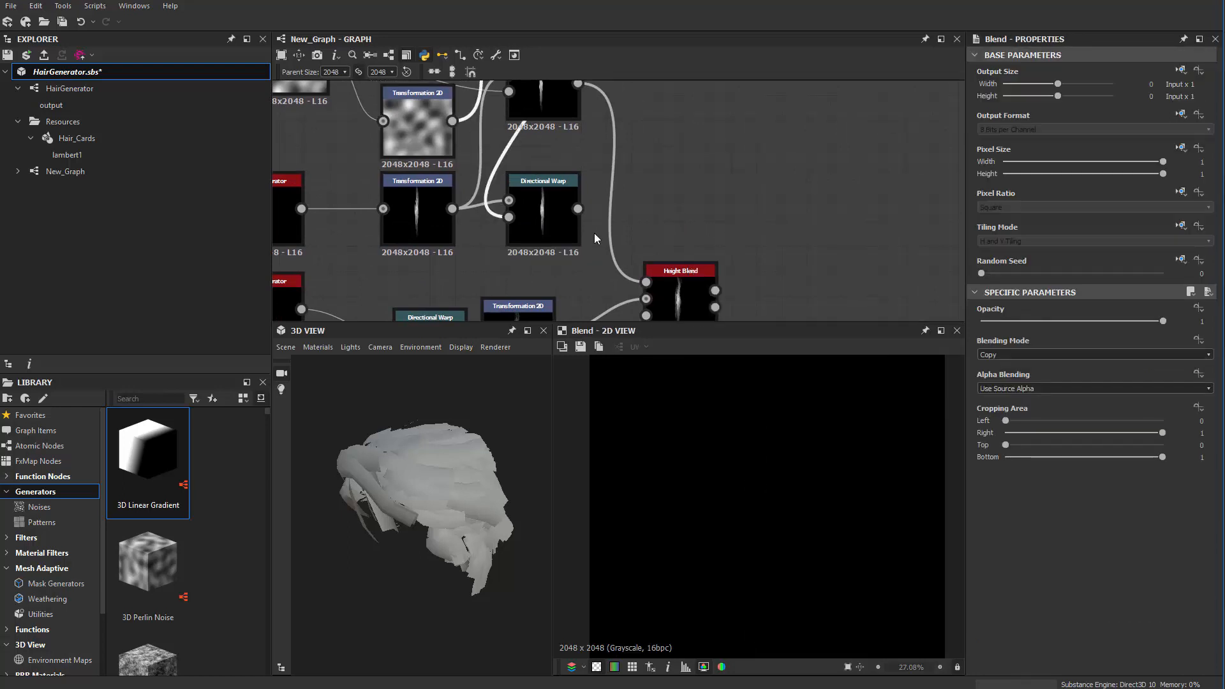
key(ctrl+z)
Move the duplicated Directional Warp above the Height Blend and add a second Height Blend fed by it.
middle_drag(712, 219, 714, 196)
drag(547, 197, 683, 205)
middle_drag(753, 209, 725, 171)
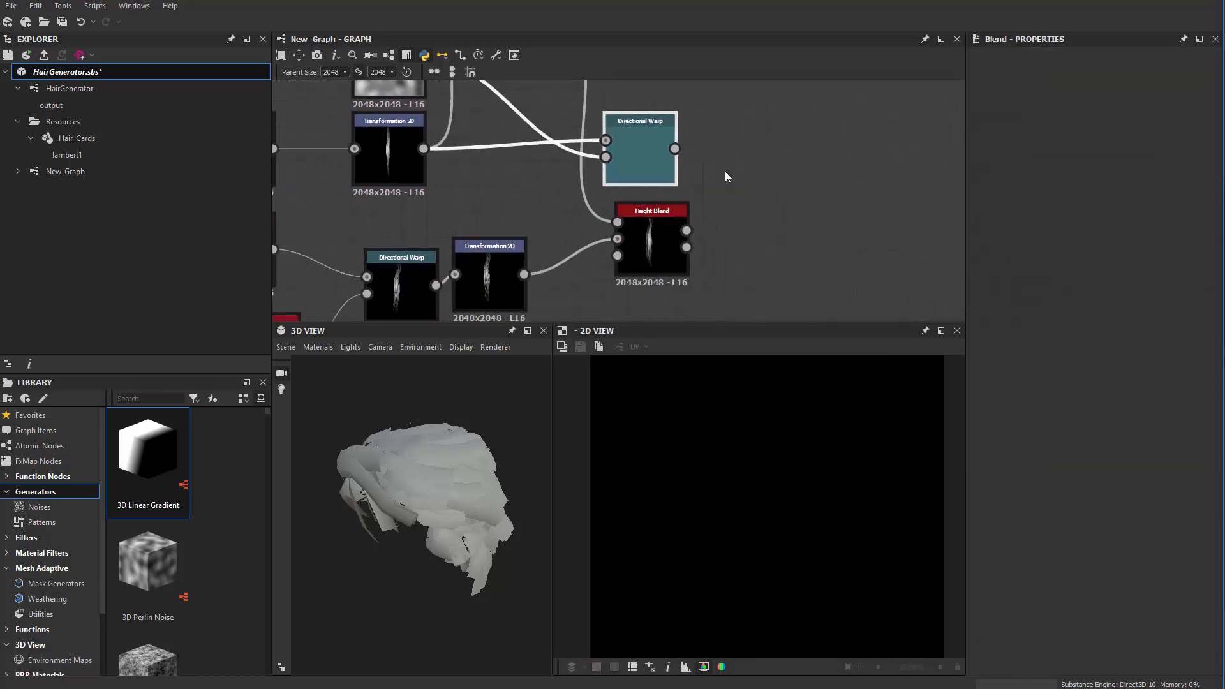
key(space)
text(hei)
key(Return)
Connect the first Height Blend's blended height to the second one's Height Bottom and set the second's Height Offset to 0.38.
drag(747, 156, 740, 199)
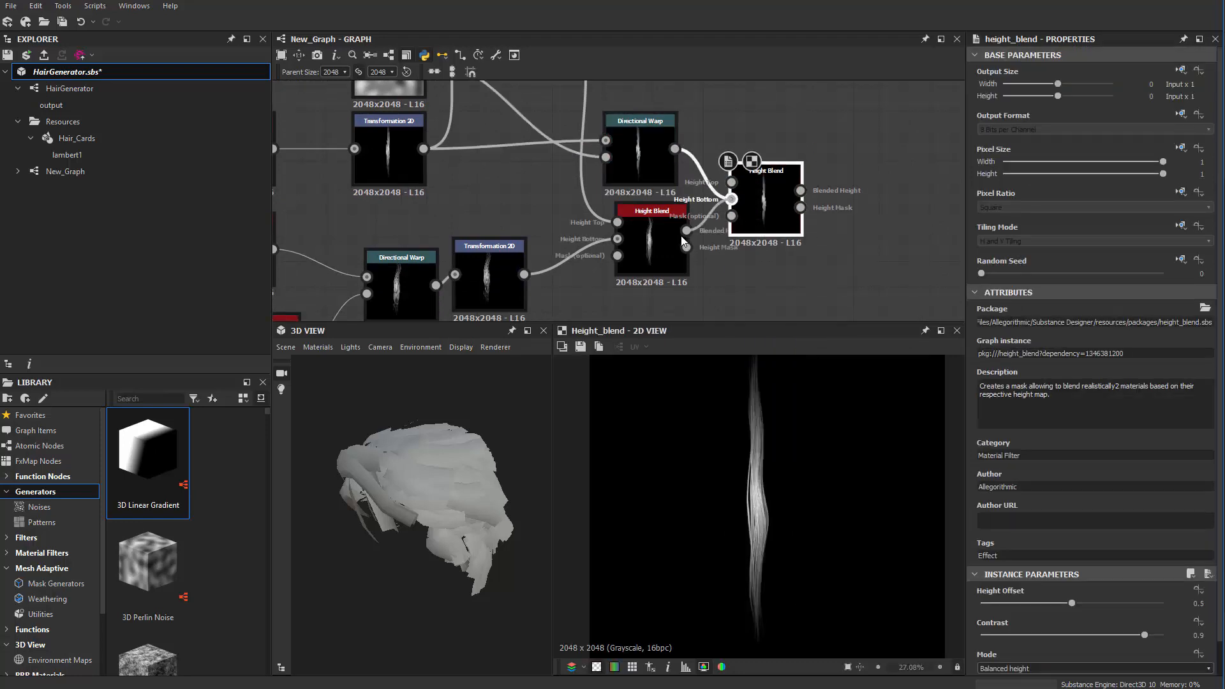
drag(685, 231, 731, 199)
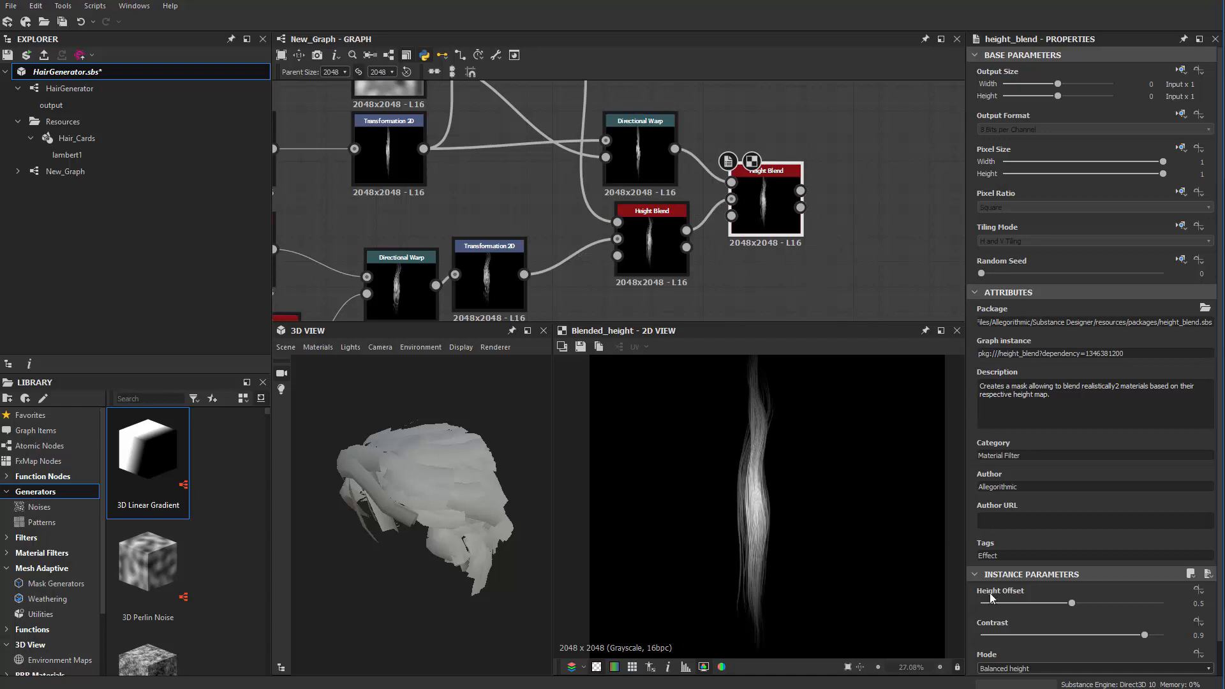
mouse_move(1072, 603)
mouse_down()
mouse_move(1118, 604)
mouse_move(1016, 607)
mouse_move(1050, 609)
mouse_up()
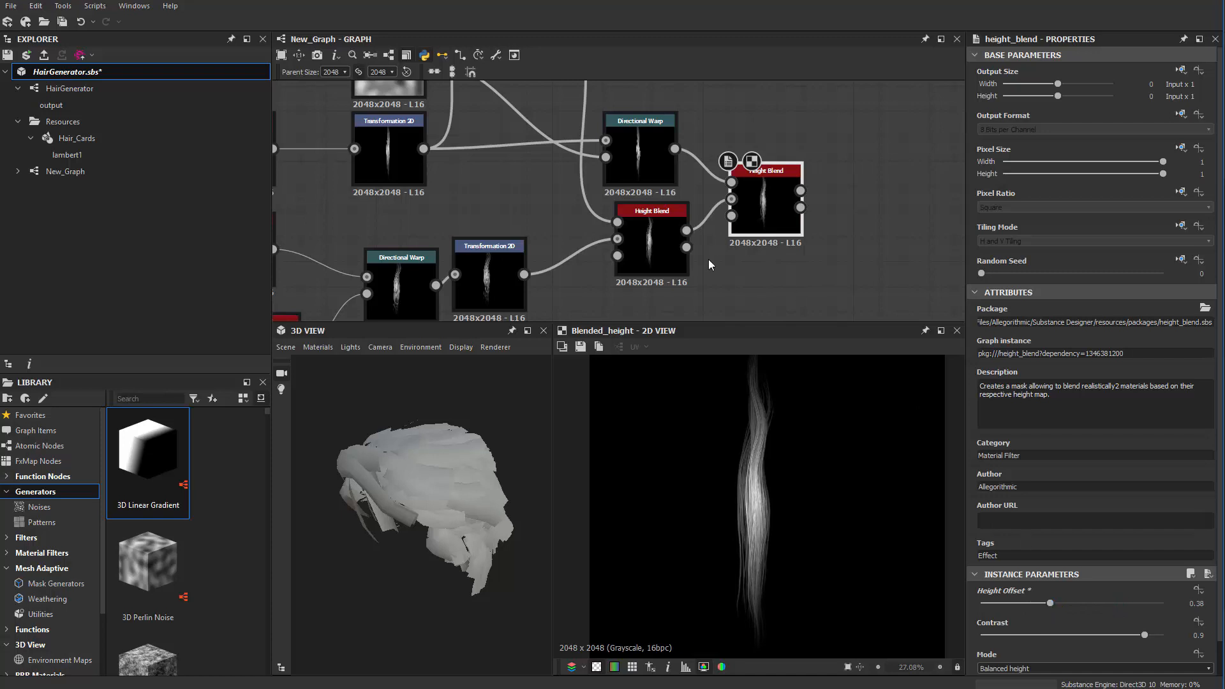
drag(757, 223, 808, 248)
Insert a Transformation 2D between the duplicated Directional Warp and the second Height Blend.
drag(670, 98, 676, 106)
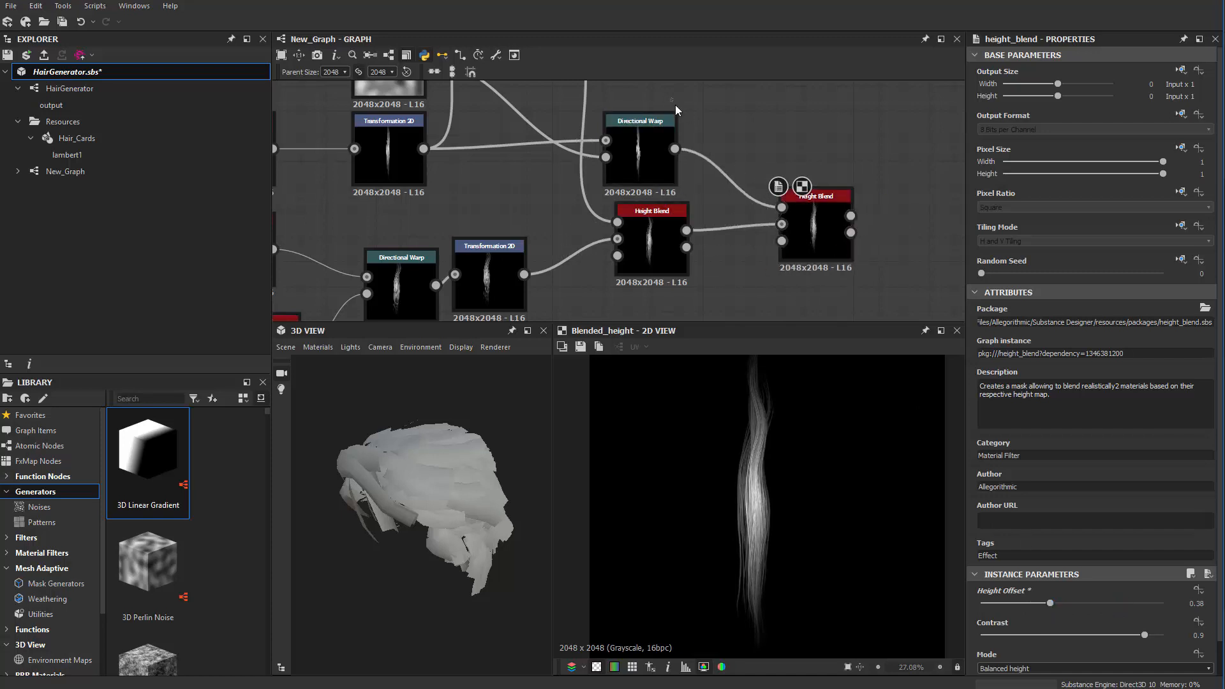
key(space)
text(tr)
click(749, 224)
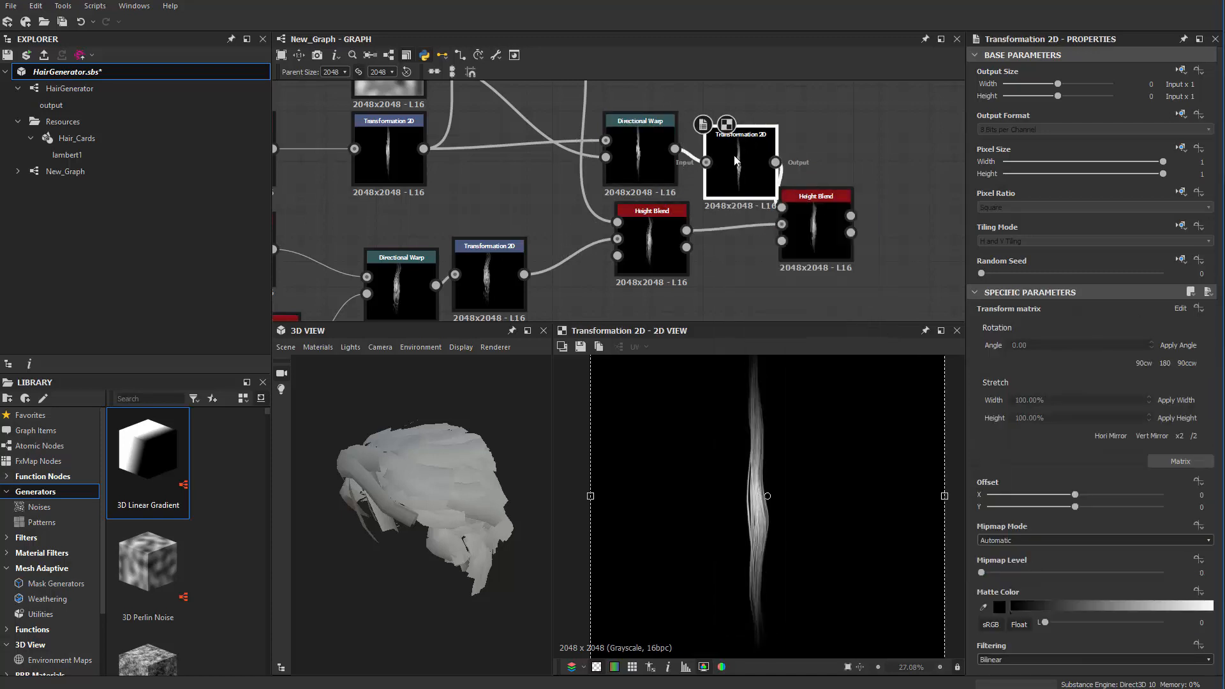
Preview the second Height Blend while slightly rotating the new Transformation 2D and shifting it to about X -0.0374, Y -0.0011.
click(799, 233)
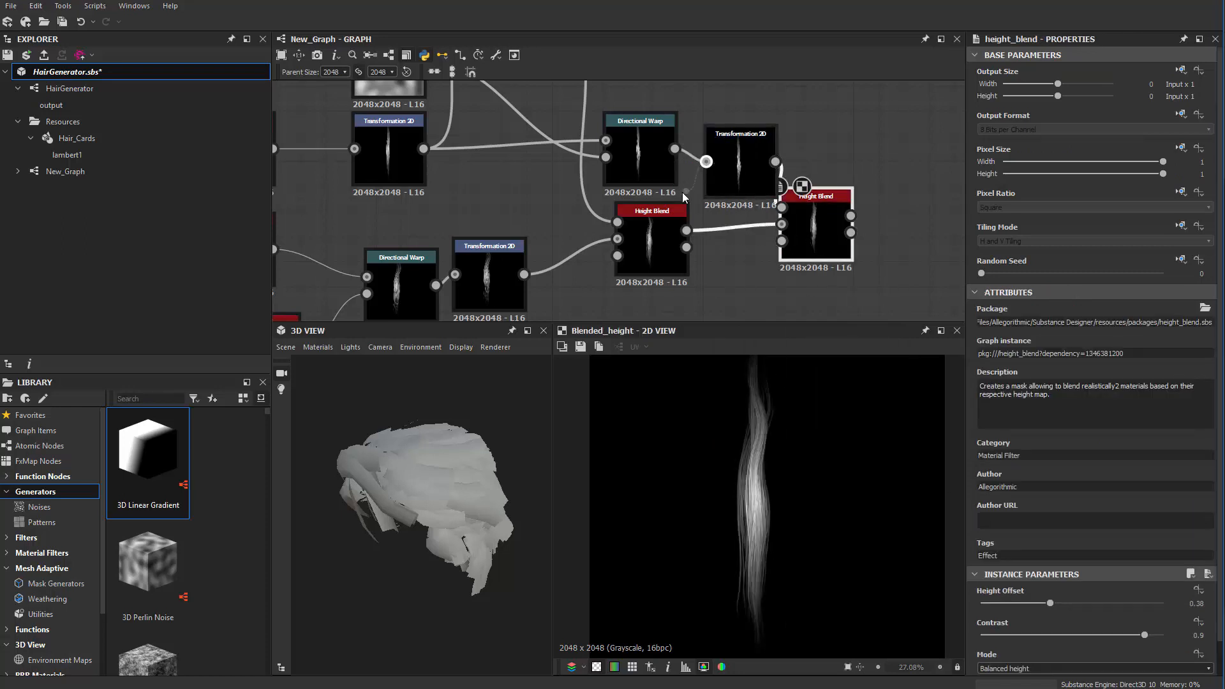
click(738, 178)
drag(786, 463, 796, 463)
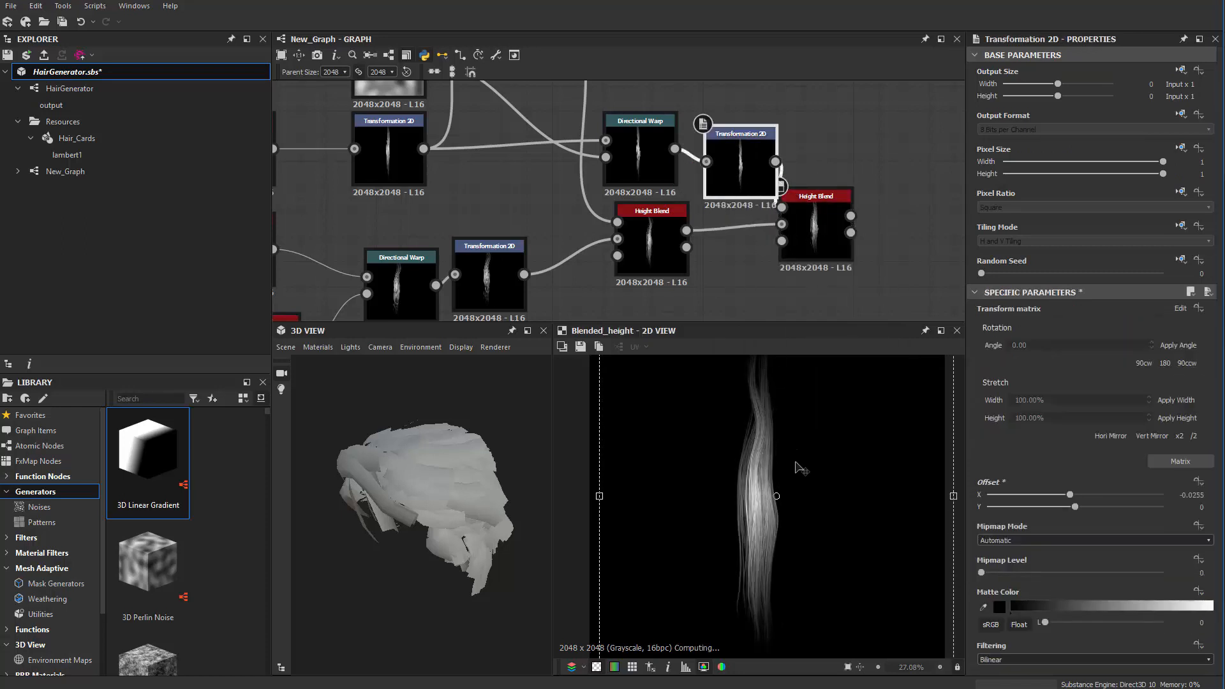
scroll(807, 475, down, 3)
drag(907, 464, 400, 662)
scroll(664, 564, up, 2)
drag(762, 557, 749, 555)
drag(914, 593, 915, 599)
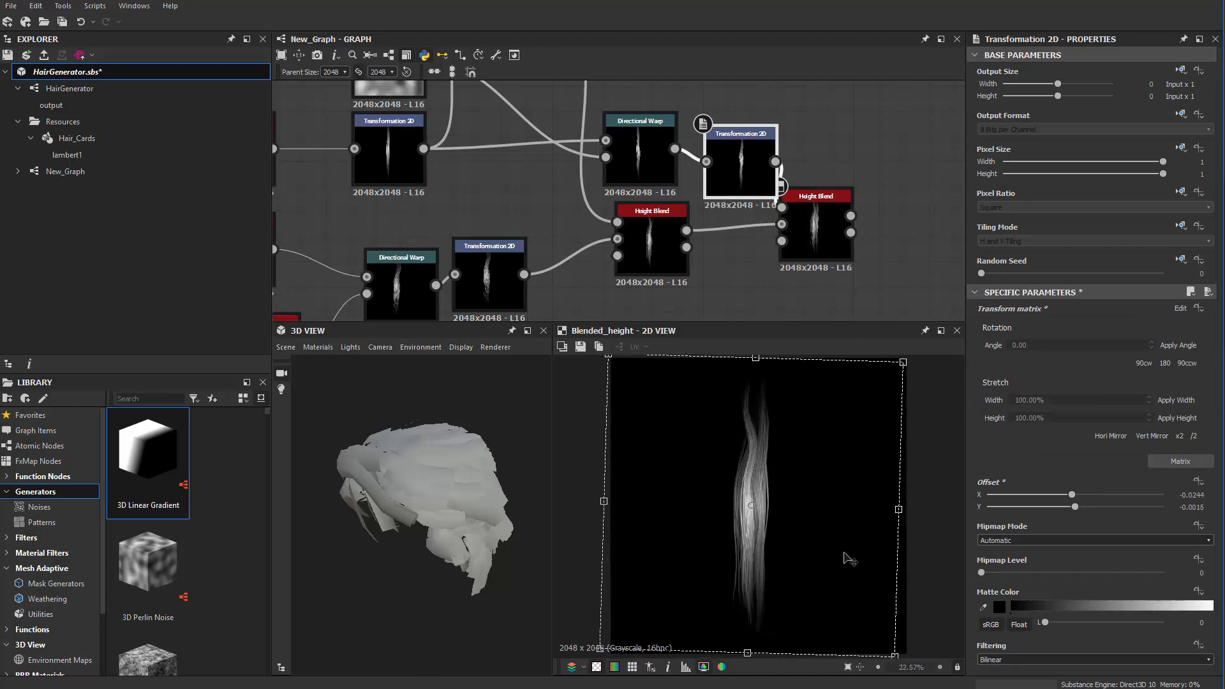
drag(845, 553, 841, 553)
Set the duplicated Directional Warp's Intensity to 20.
middle_drag(522, 181, 608, 287)
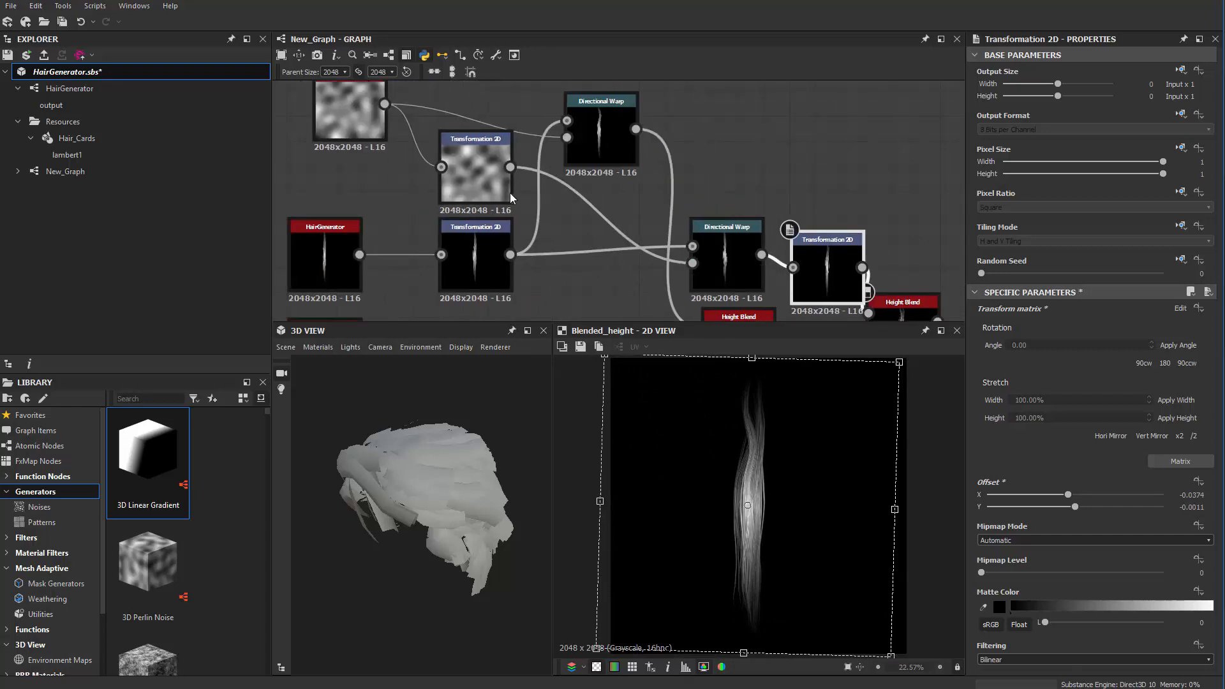
middle_drag(629, 223, 625, 212)
click(718, 247)
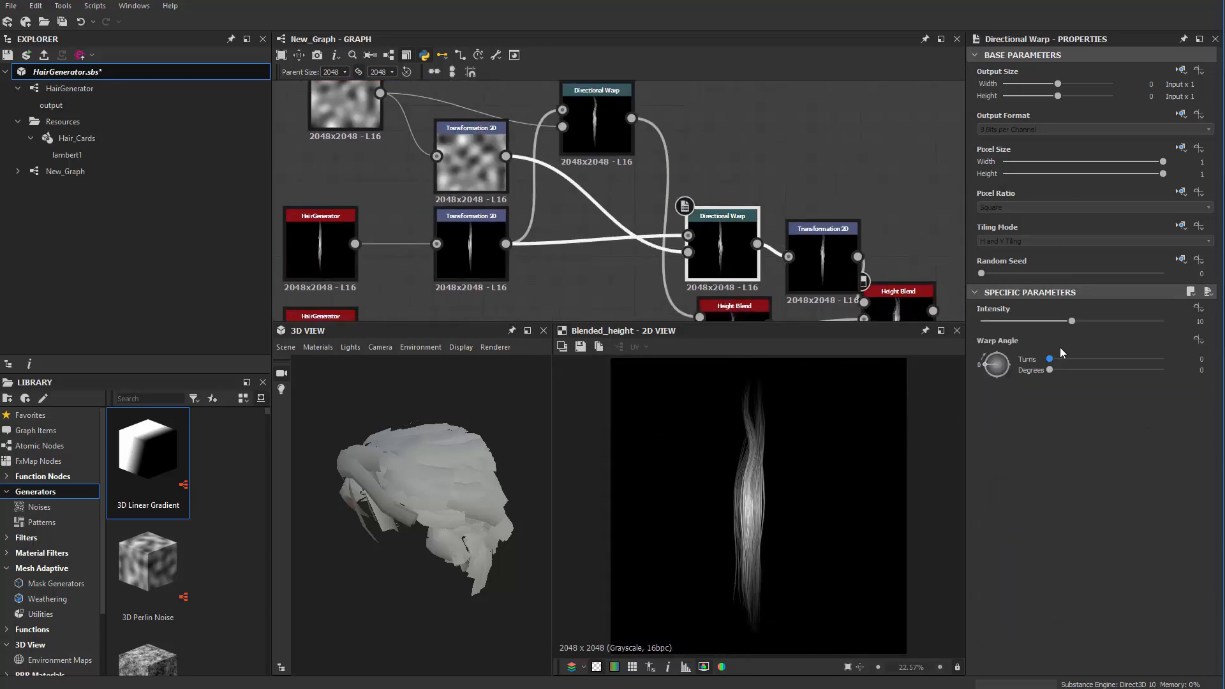
drag(1072, 323, 1169, 326)
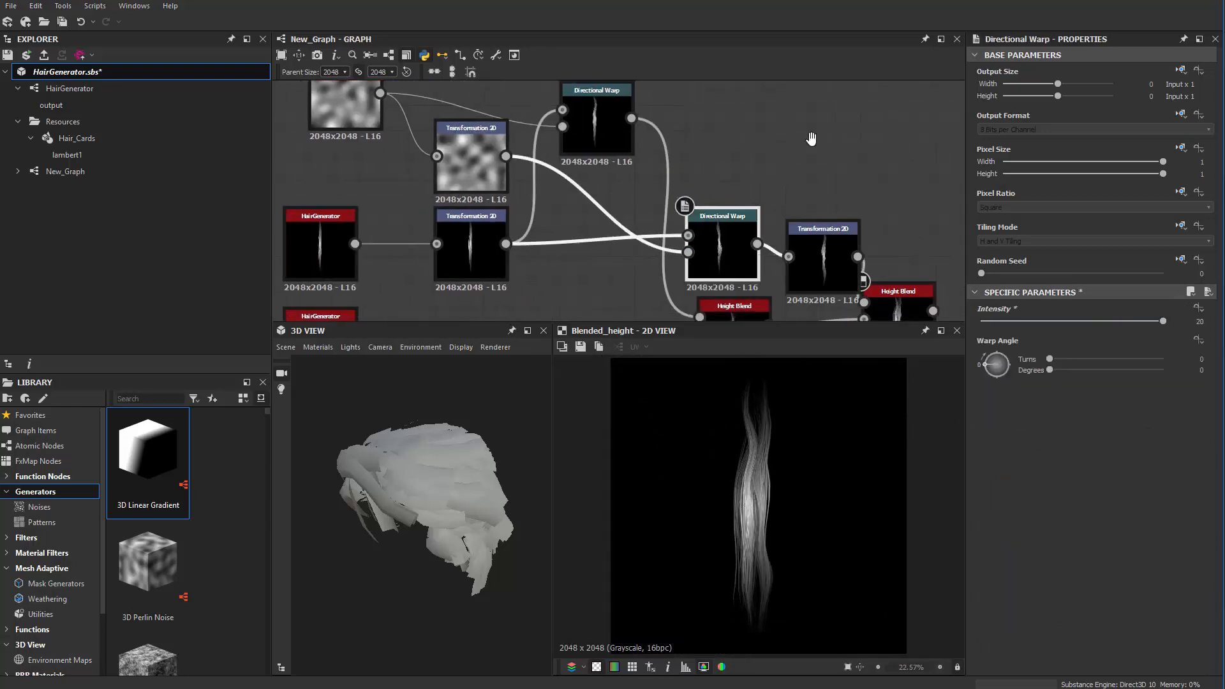
Fine-tune the rotation of the Transformation 2D after the duplicated warp and shift it to about X -0.0568, Y -0.0016.
middle_drag(842, 268, 821, 190)
click(820, 190)
drag(784, 505, 789, 513)
drag(934, 387, 927, 371)
Set the first HairGenerator's Hair_Amount to 299 and its Hair_Clump_Width to 0.04.
middle_drag(777, 281, 850, 241)
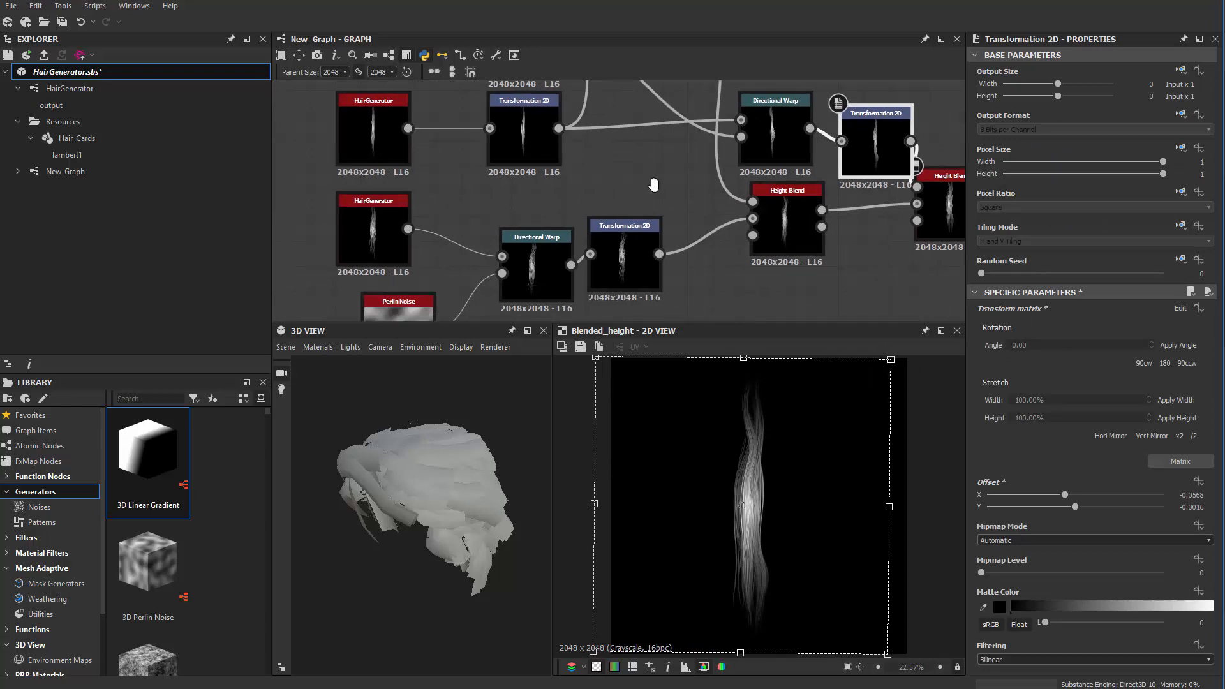
middle_drag(653, 183, 747, 206)
click(483, 169)
scroll(792, 512, up, 3)
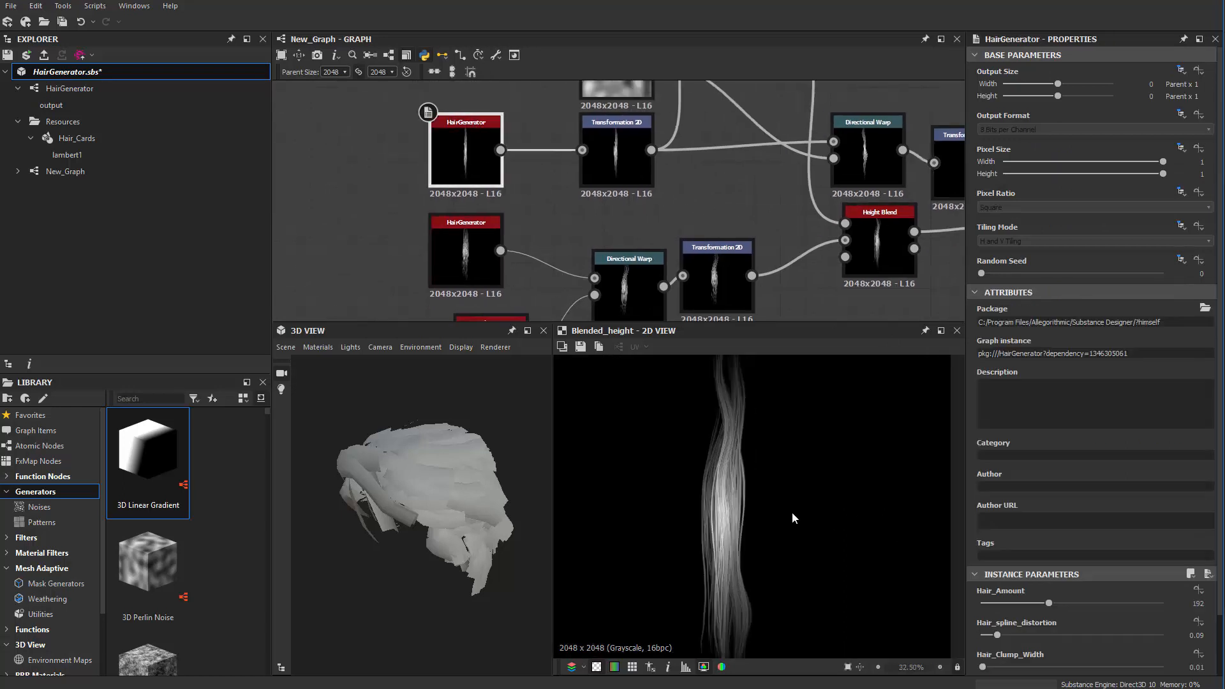
middle_drag(785, 577, 777, 383)
middle_drag(703, 187, 697, 196)
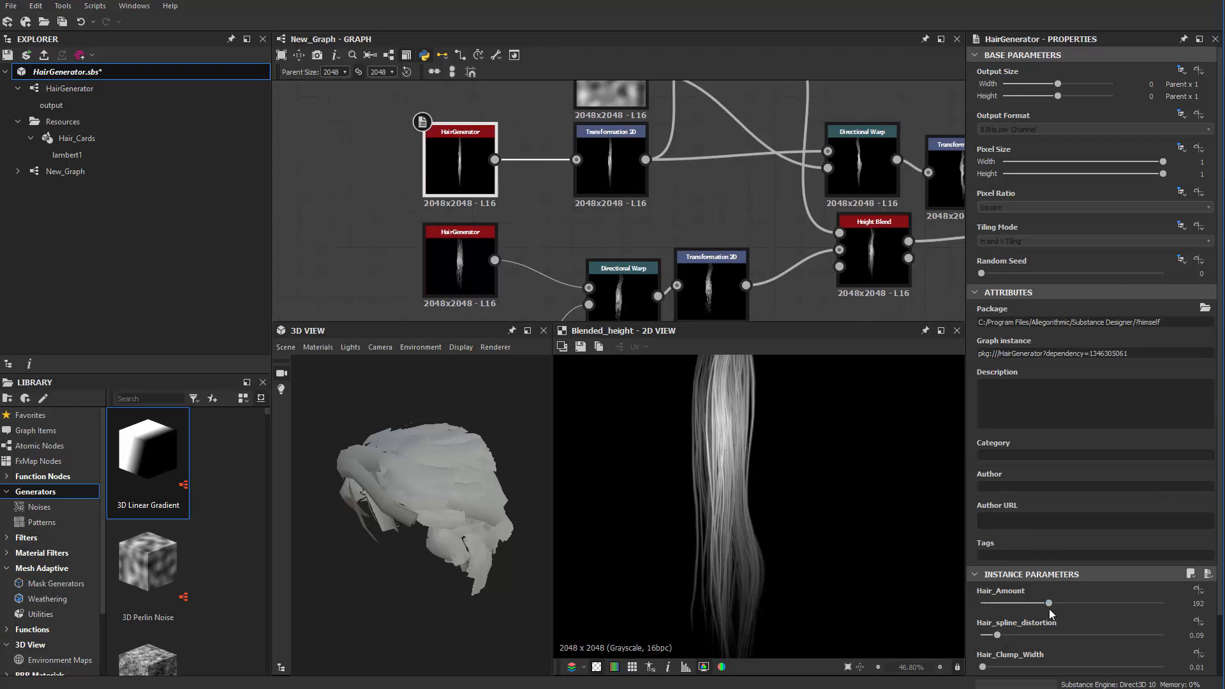
drag(1062, 603, 1087, 603)
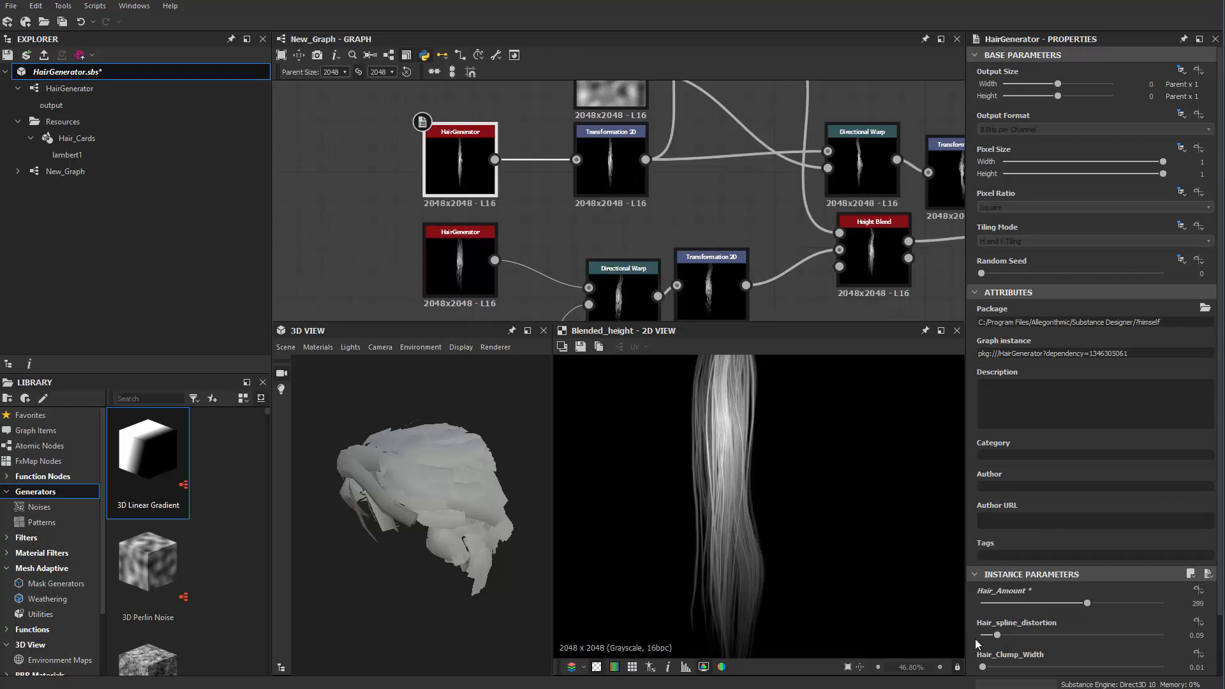
scroll(975, 638, down, 1)
drag(982, 602, 988, 601)
Set the second HairGenerator's Hair_spline_distortion to 0.12 and its Hair_Clump_Width to 0.09.
click(459, 268)
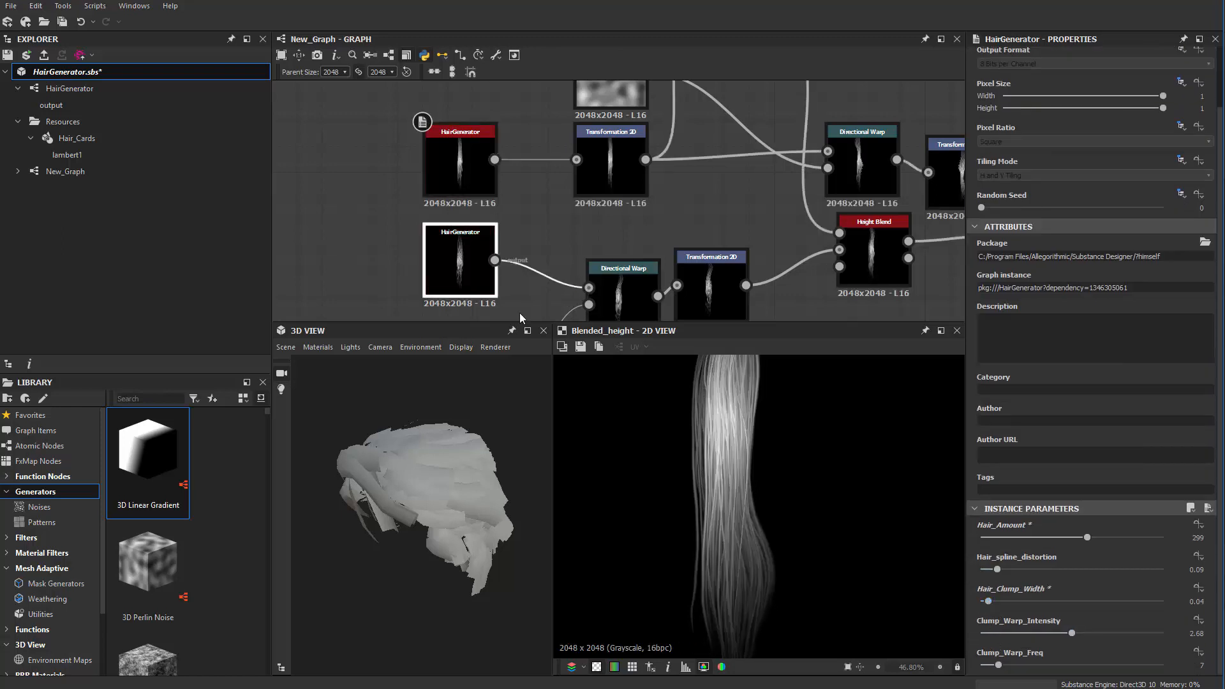
drag(997, 603, 1002, 602)
scroll(791, 439, down, 2)
middle_drag(776, 439, 762, 457)
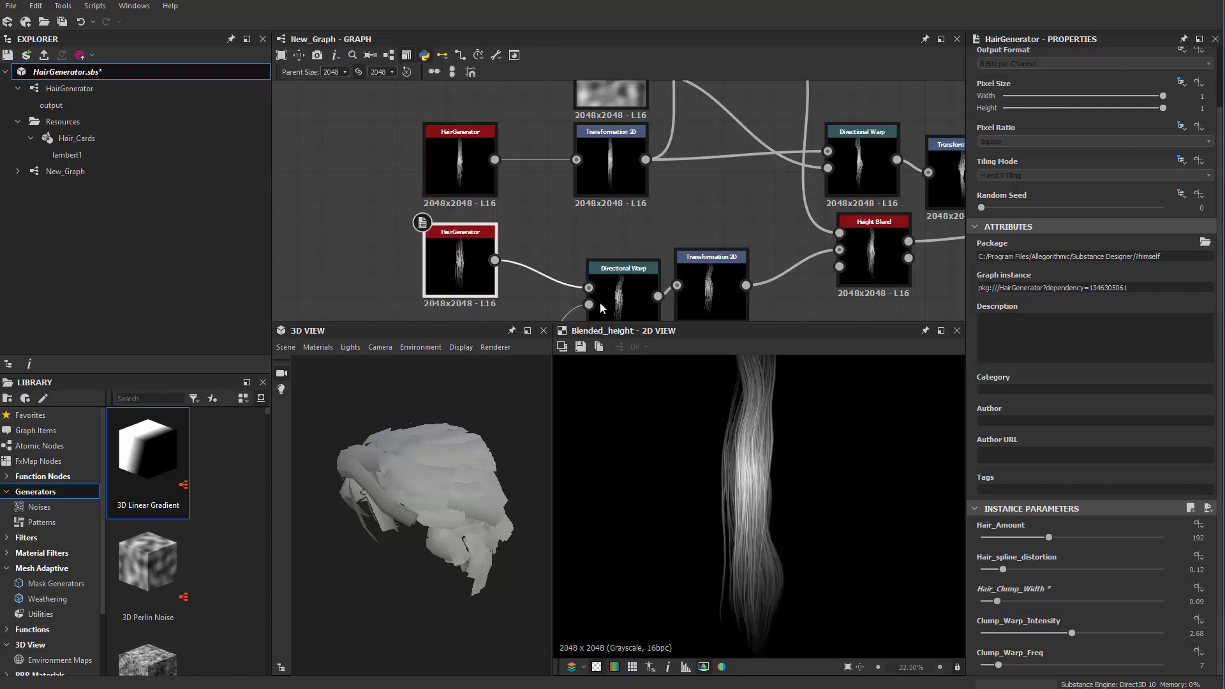
Slightly rotate the Transformation 2D feeding the first Height Blend and shift it to about X -0.0384, Y -0.0017.
middle_drag(654, 223, 634, 199)
click(692, 261)
drag(819, 473, 830, 481)
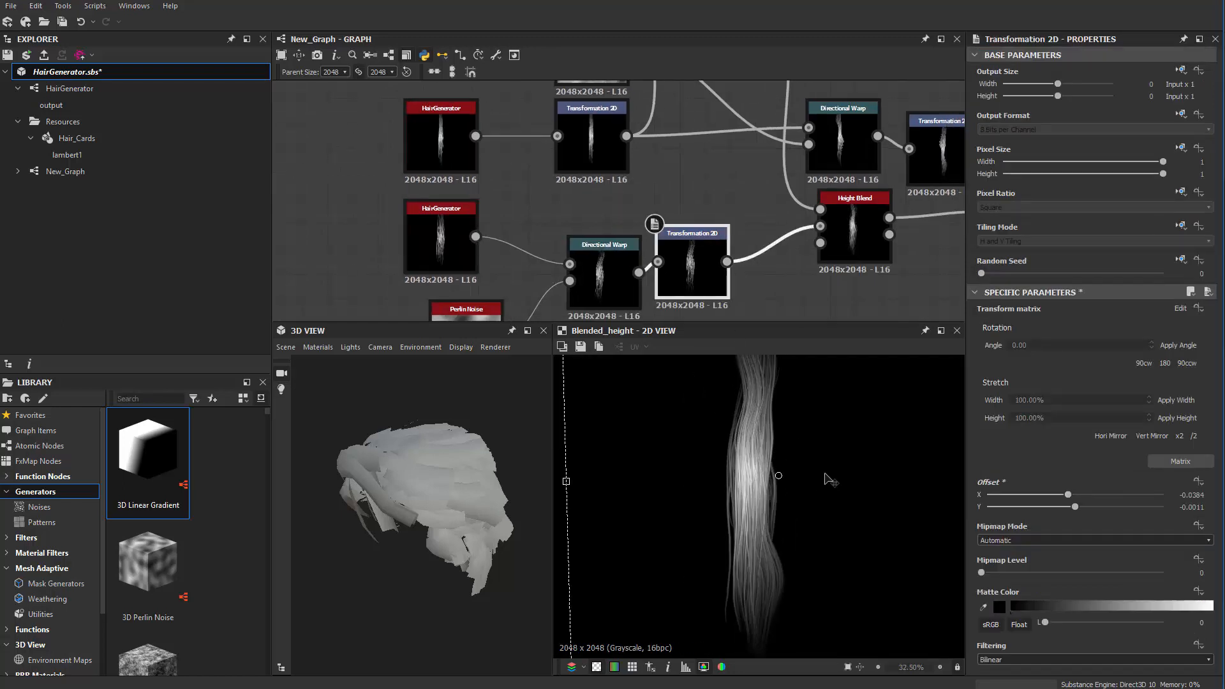
scroll(740, 558, down, 1)
drag(582, 547, 589, 549)
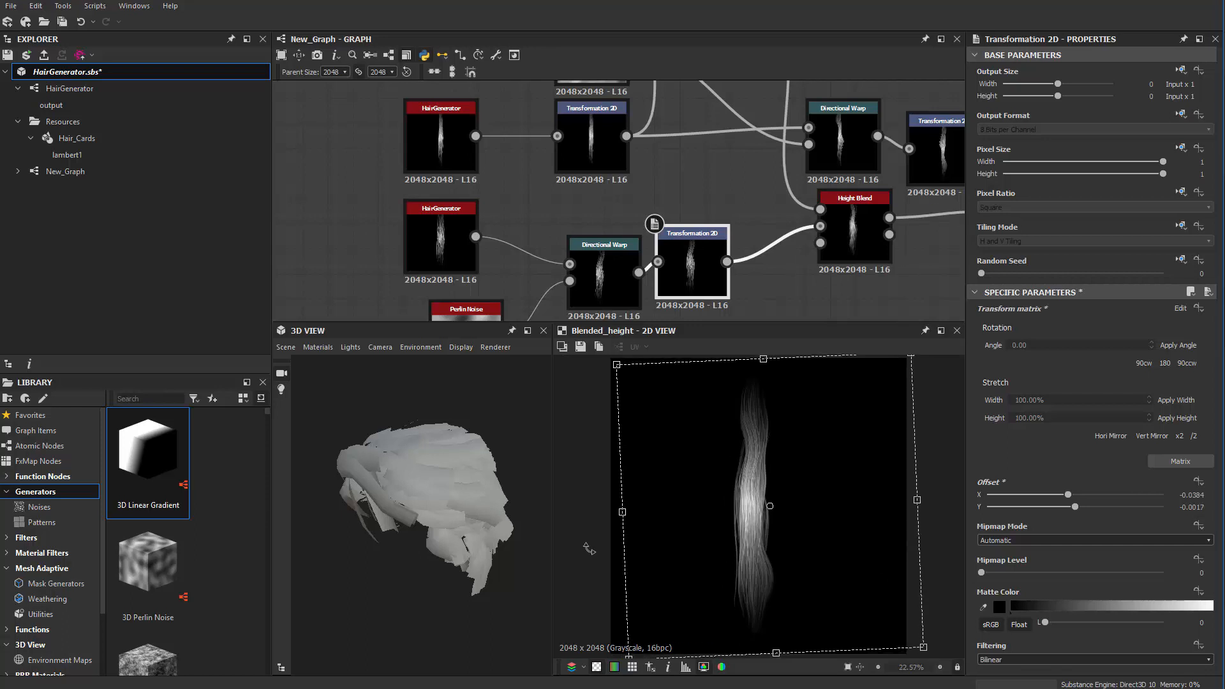
Check the Transformation 2D feeding the second Height Blend and set that blend's Height Offset to 0.28.
middle_drag(826, 305, 696, 322)
scroll(791, 215, up, 1)
click(817, 171)
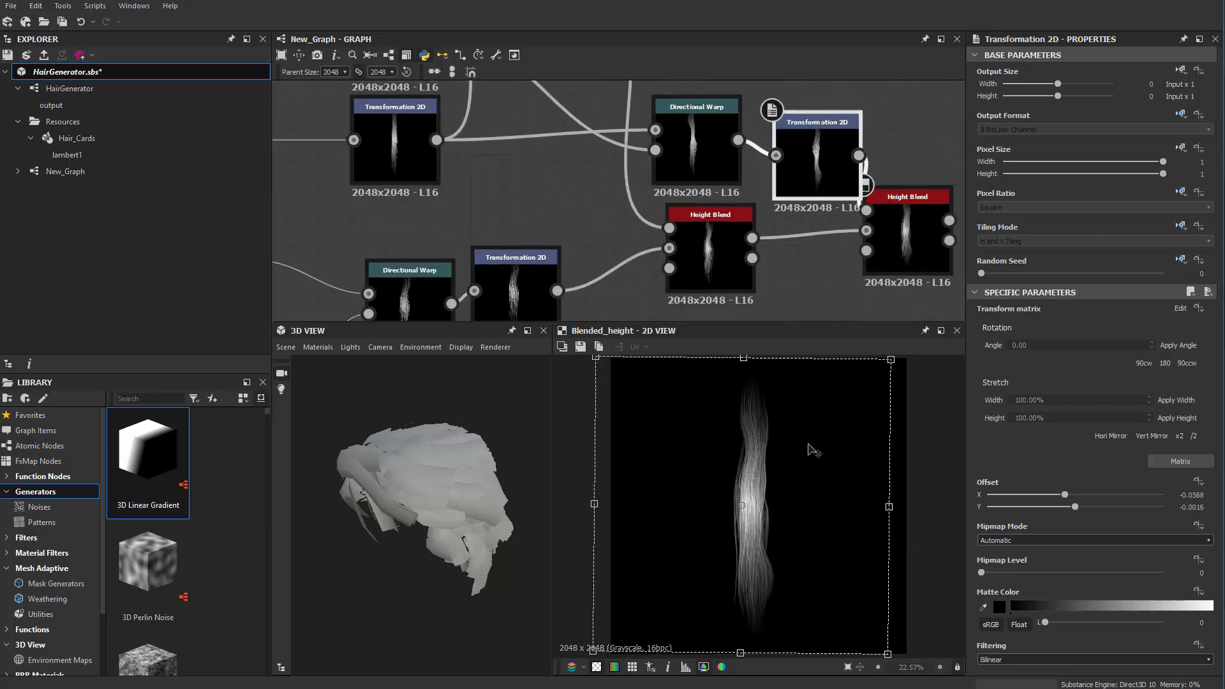
drag(807, 445, 812, 446)
click(920, 243)
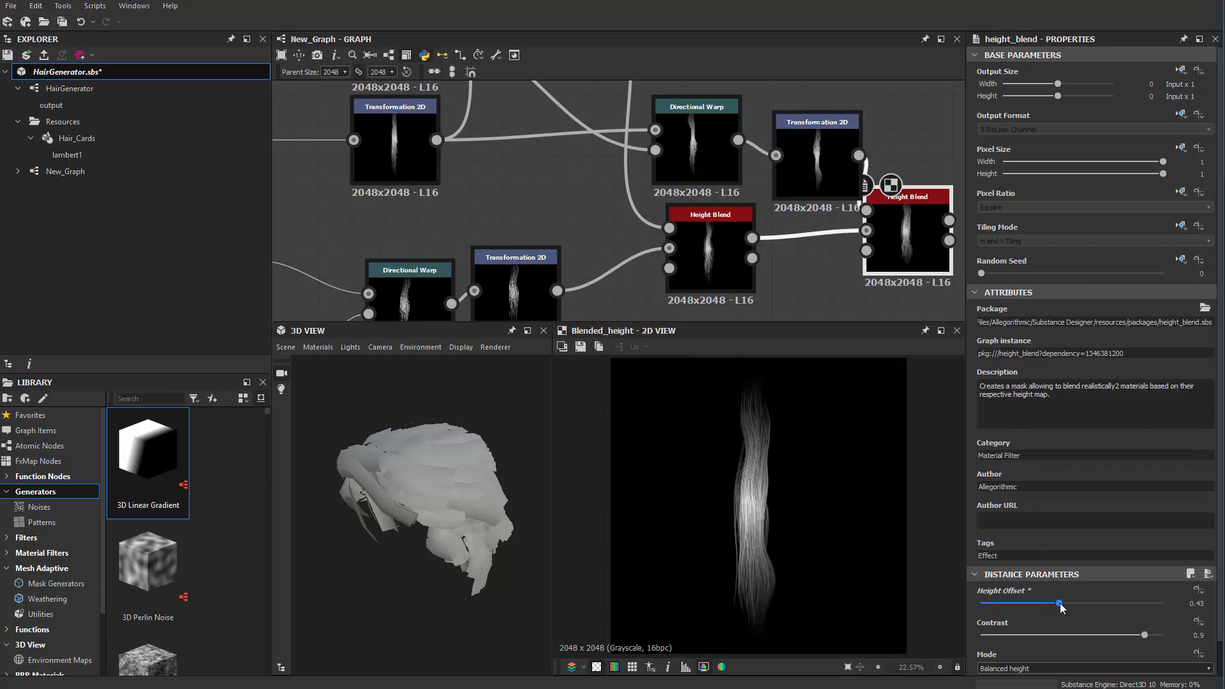
drag(1056, 603, 1033, 603)
Examine the blended hair strand up close and review the whole node graph.
scroll(849, 521, up, 2)
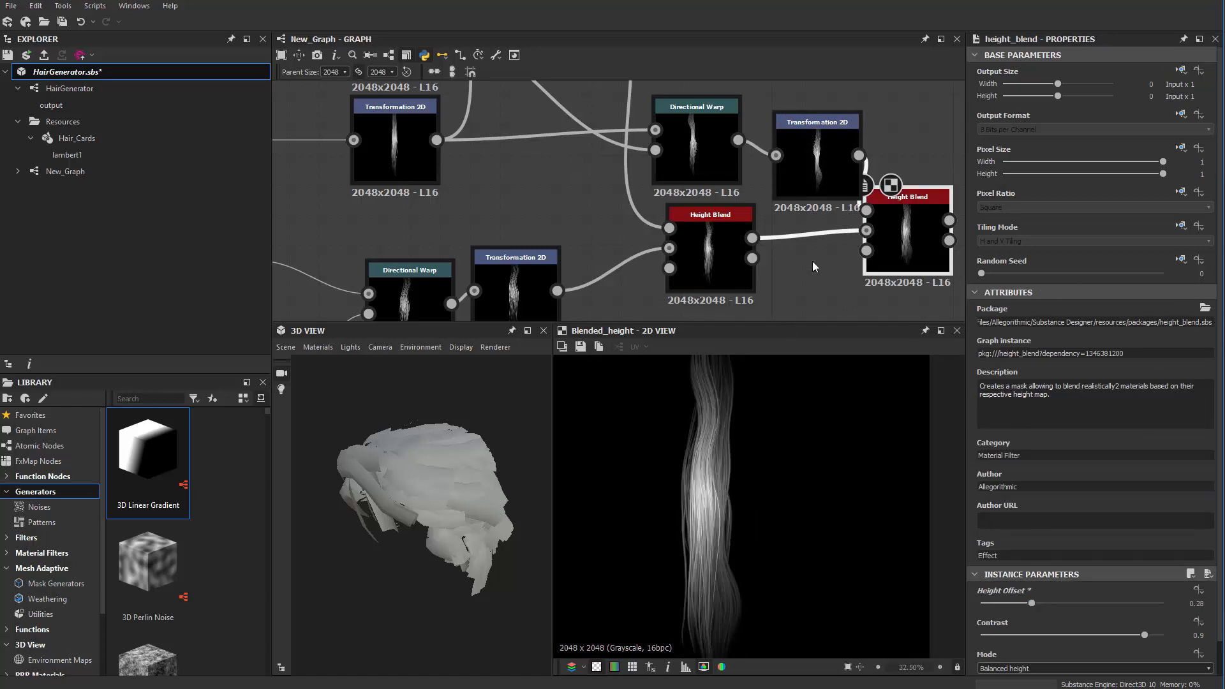
middle_drag(806, 268, 820, 106)
scroll(778, 247, down, 1)
key(f)
scroll(695, 523, up, 2)
scroll(715, 450, down, 2)
scroll(740, 466, up, 4)
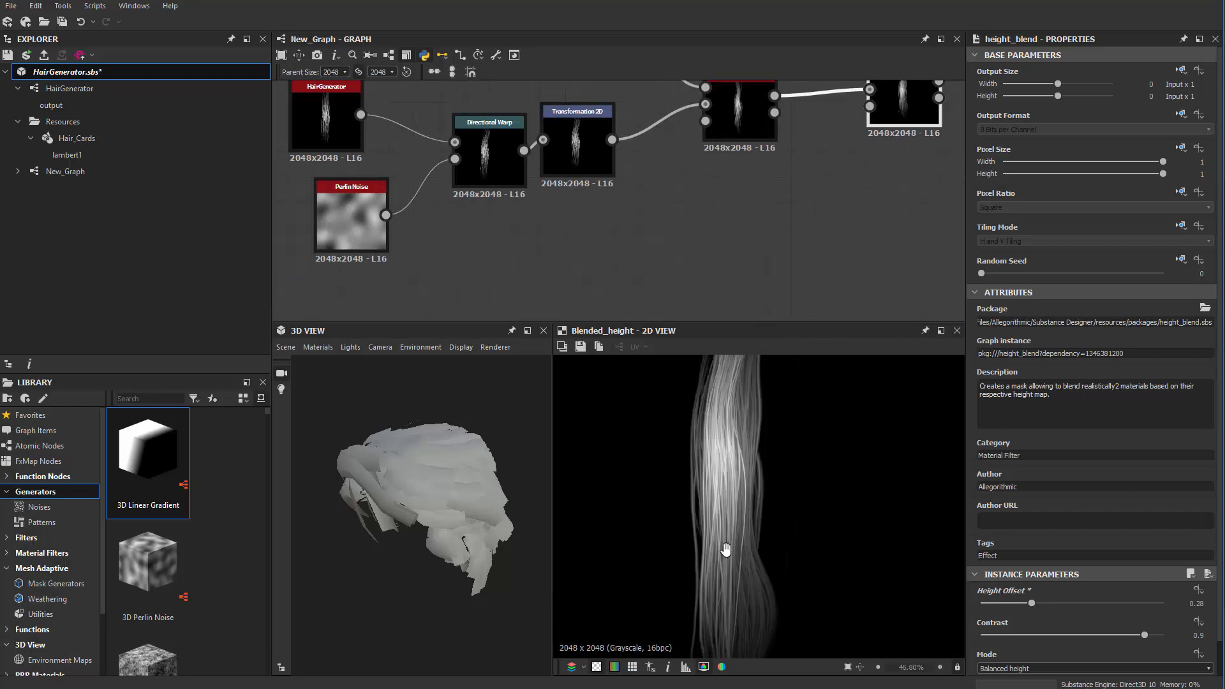
scroll(753, 482, down, 5)
scroll(593, 213, down, 1)
middle_drag(770, 194, 608, 210)
scroll(714, 252, up, 1)
middle_drag(704, 224, 701, 283)
scroll(695, 275, down, 2)
scroll(675, 239, down, 3)
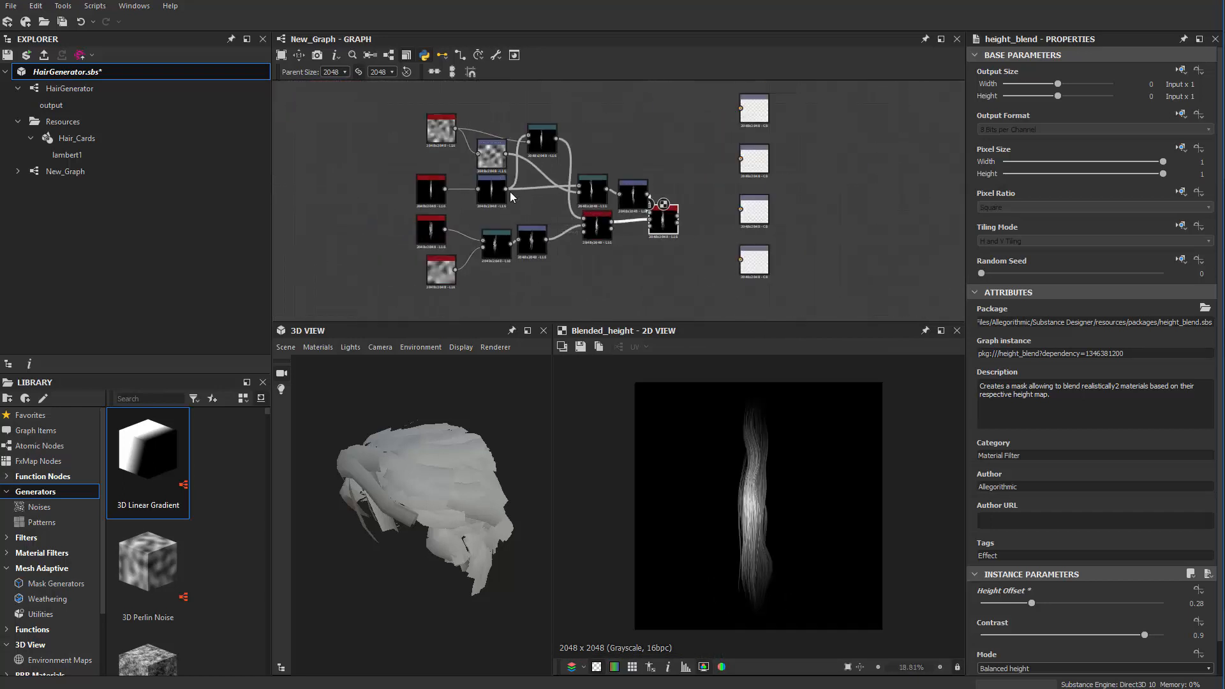
Space the second Height Blend farther from the Transformation 2D that feeds it.
scroll(511, 192, up, 2)
drag(669, 226, 496, 226)
scroll(542, 252, up, 1)
middle_drag(542, 253, 630, 272)
click(628, 270)
scroll(594, 256, up, 5)
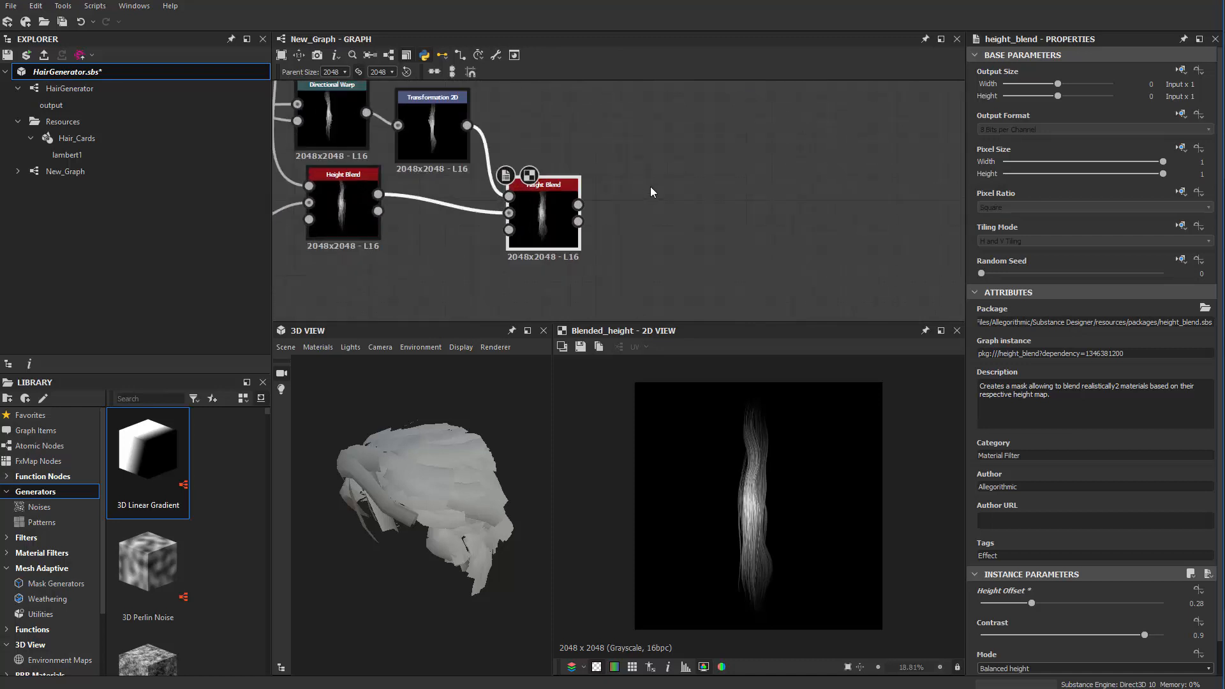
Add a Transformation 2D after the second Height Blend and connect the blend's height output to it.
key(space)
text(tr)
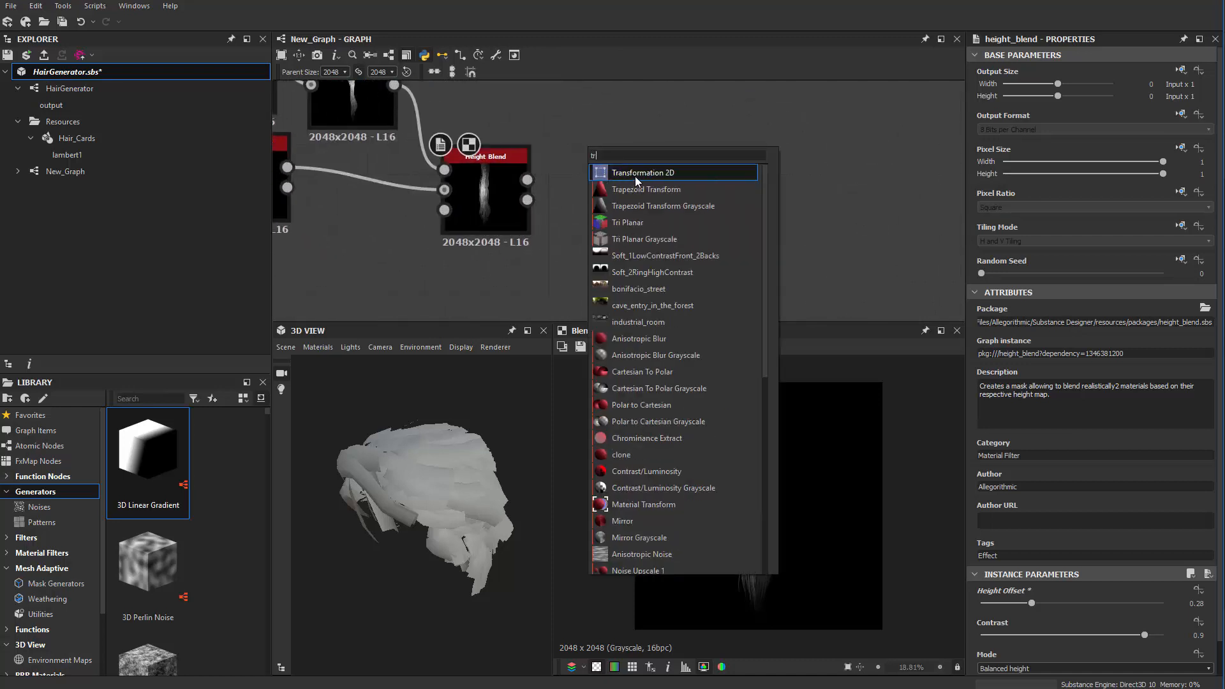
click(634, 176)
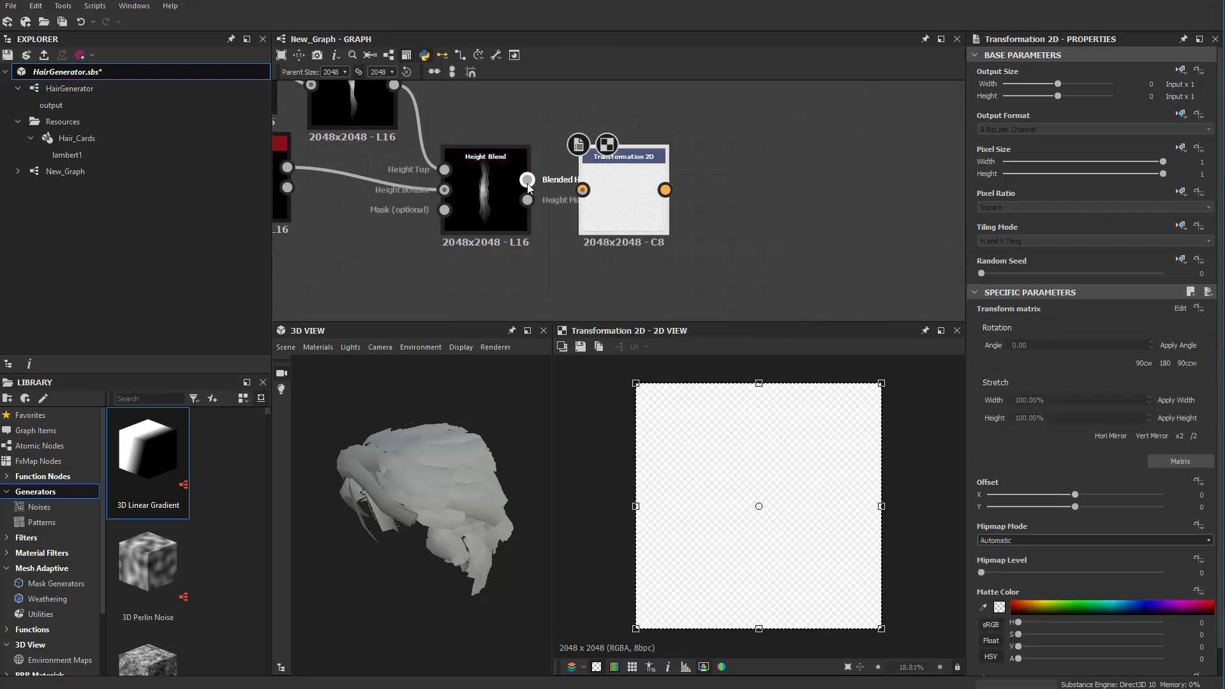
drag(621, 216, 642, 196)
drag(657, 197, 642, 196)
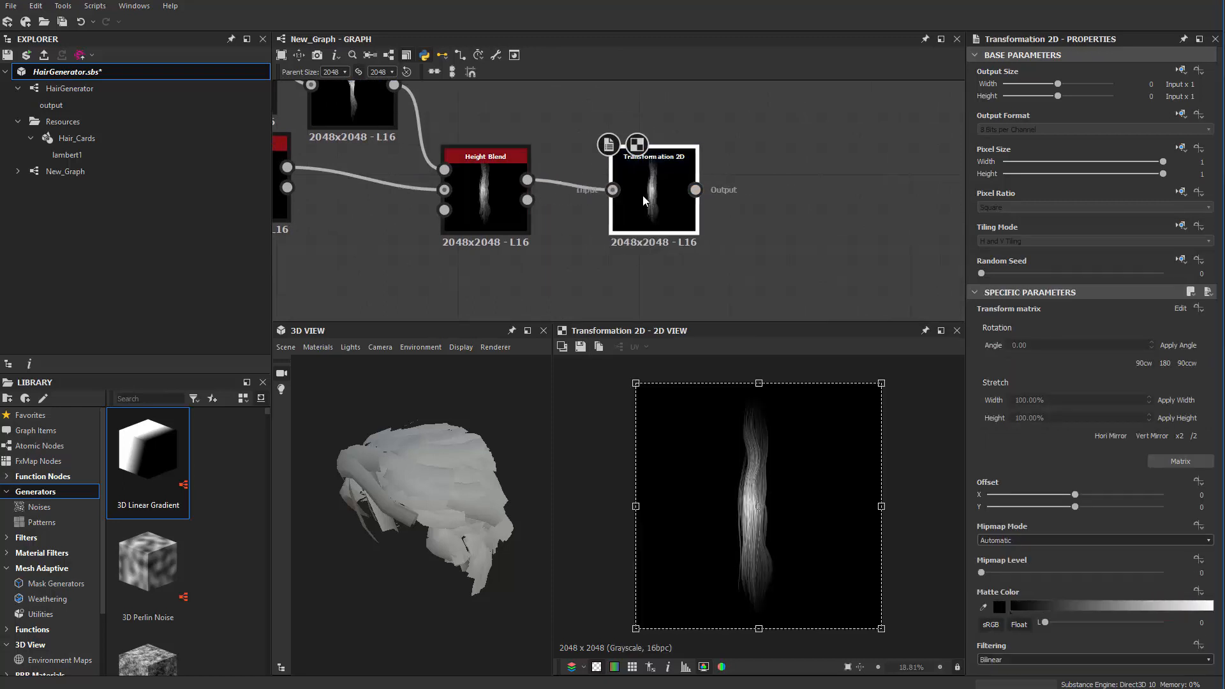
Move the Normal output node out of the output column to sit beside the final Transformation 2D.
middle_drag(757, 166, 643, 183)
scroll(705, 212, down, 2)
middle_drag(705, 211, 552, 221)
scroll(592, 184, up, 1)
scroll(555, 224, down, 2)
scroll(749, 188, up, 2)
middle_drag(781, 145, 686, 274)
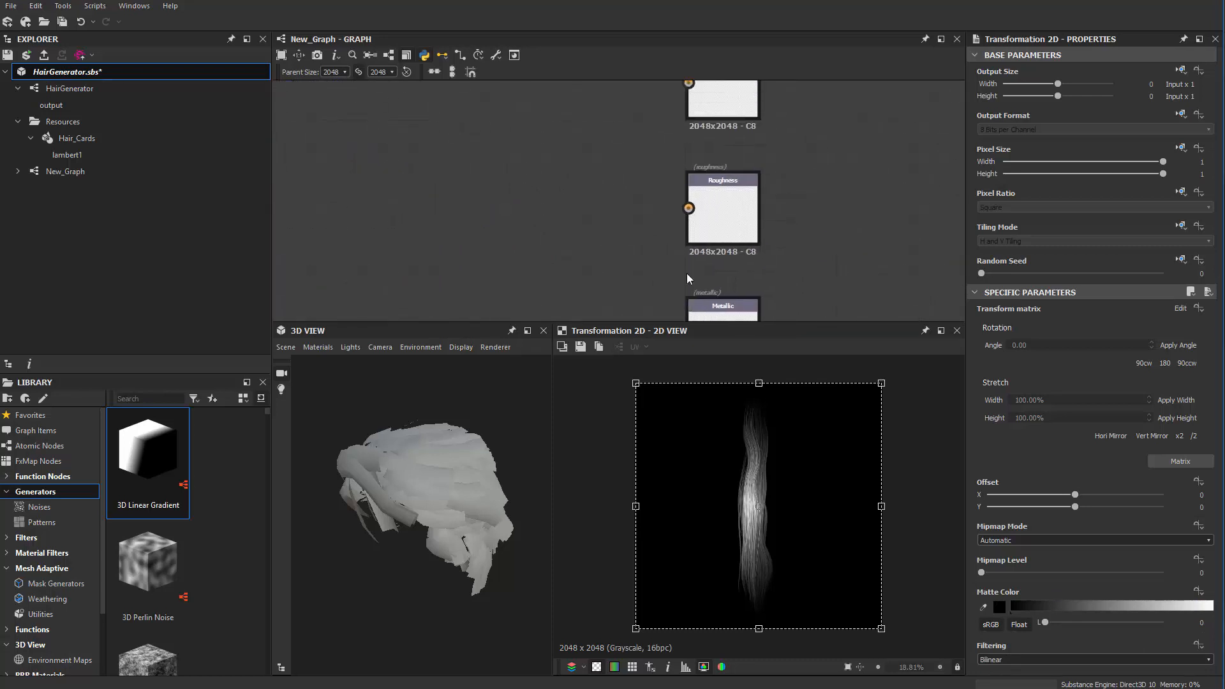
scroll(720, 237, up, 2)
middle_drag(730, 184, 747, 303)
drag(742, 152, 527, 270)
middle_drag(527, 270, 768, 103)
drag(768, 103, 684, 303)
scroll(682, 262, down, 3)
middle_drag(683, 302, 741, 209)
scroll(671, 167, up, 1)
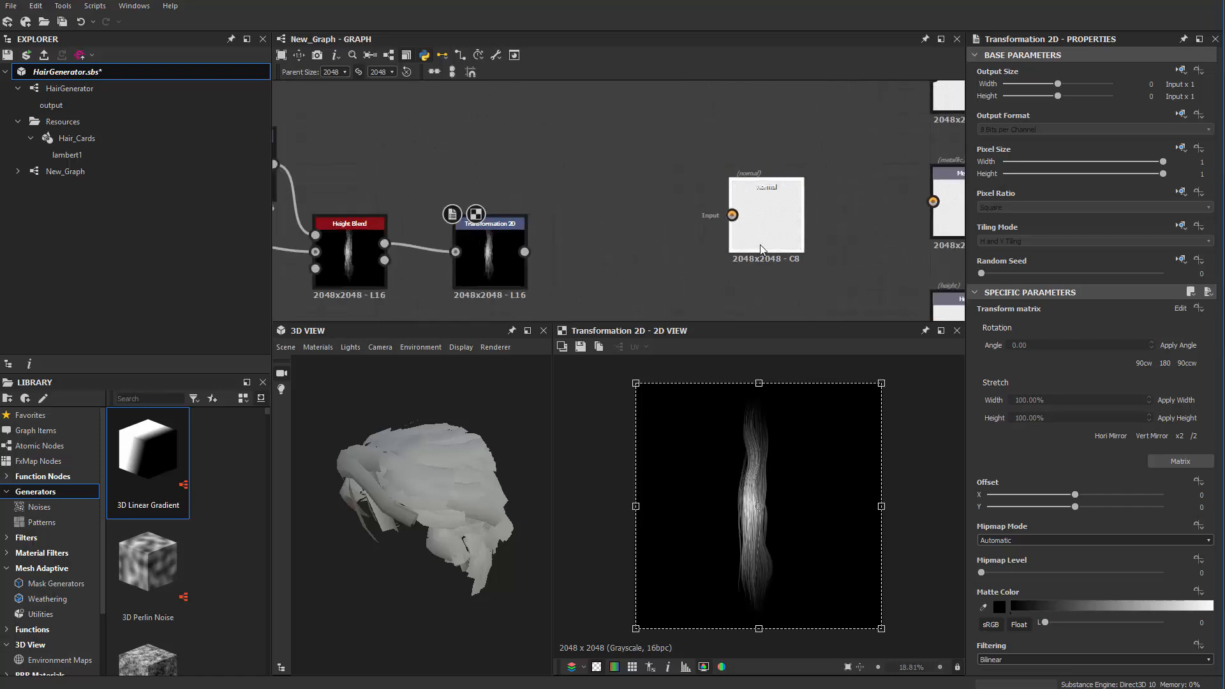
drag(760, 244, 760, 293)
scroll(574, 220, up, 1)
middle_drag(565, 236, 593, 150)
Add a Normal node and connect it between the final Transformation 2D and the Normal output.
key(space)
text(t)
key(Escape)
key(space)
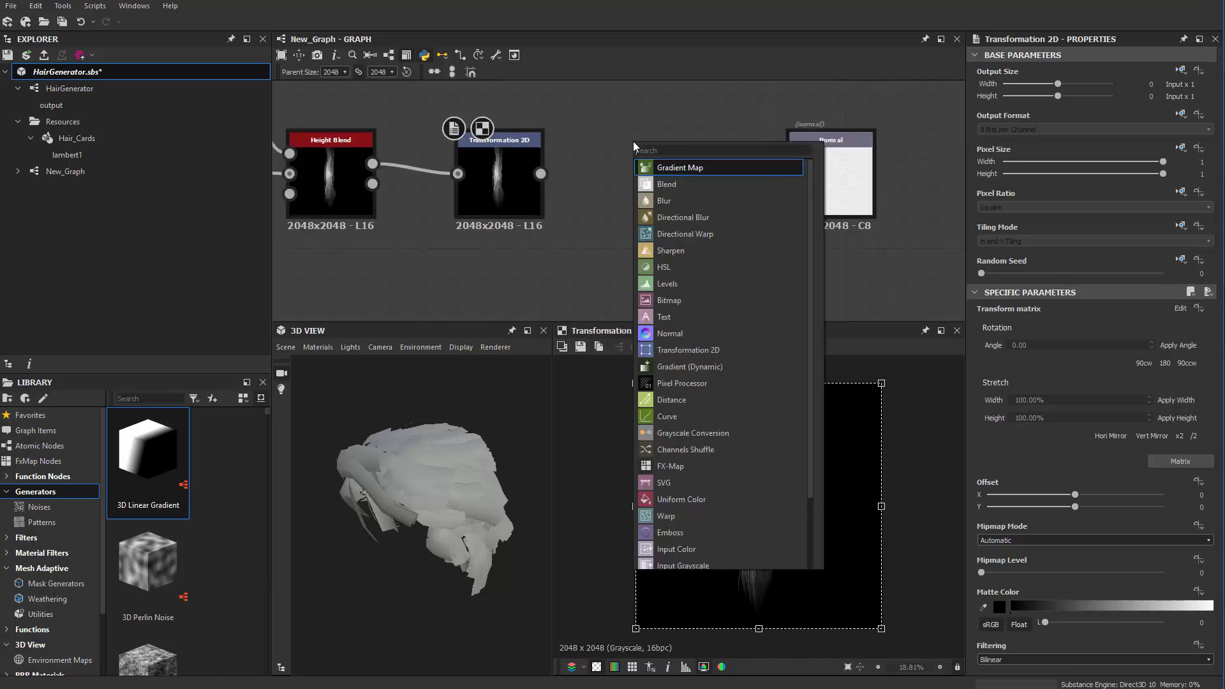
text(normal)
key(Return)
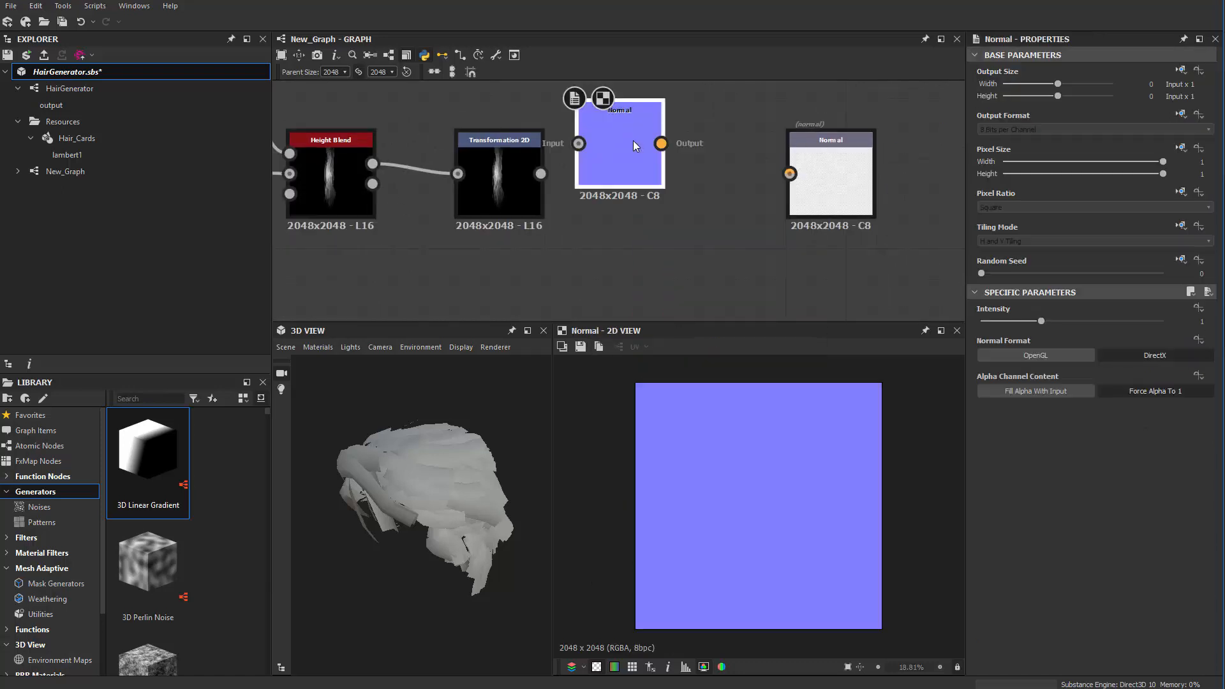
drag(541, 173, 647, 179)
scroll(818, 177, up, 1)
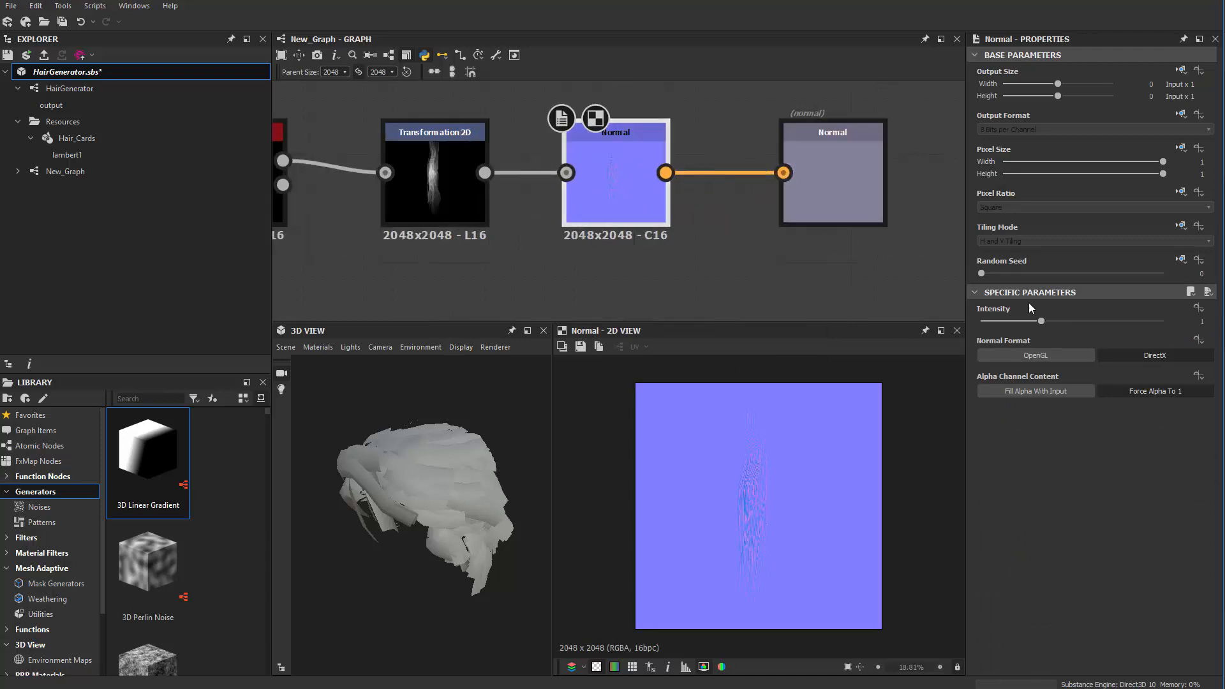
Set the Normal node's Intensity to 1.7.
drag(1098, 325, 1084, 326)
scroll(699, 228, down, 2)
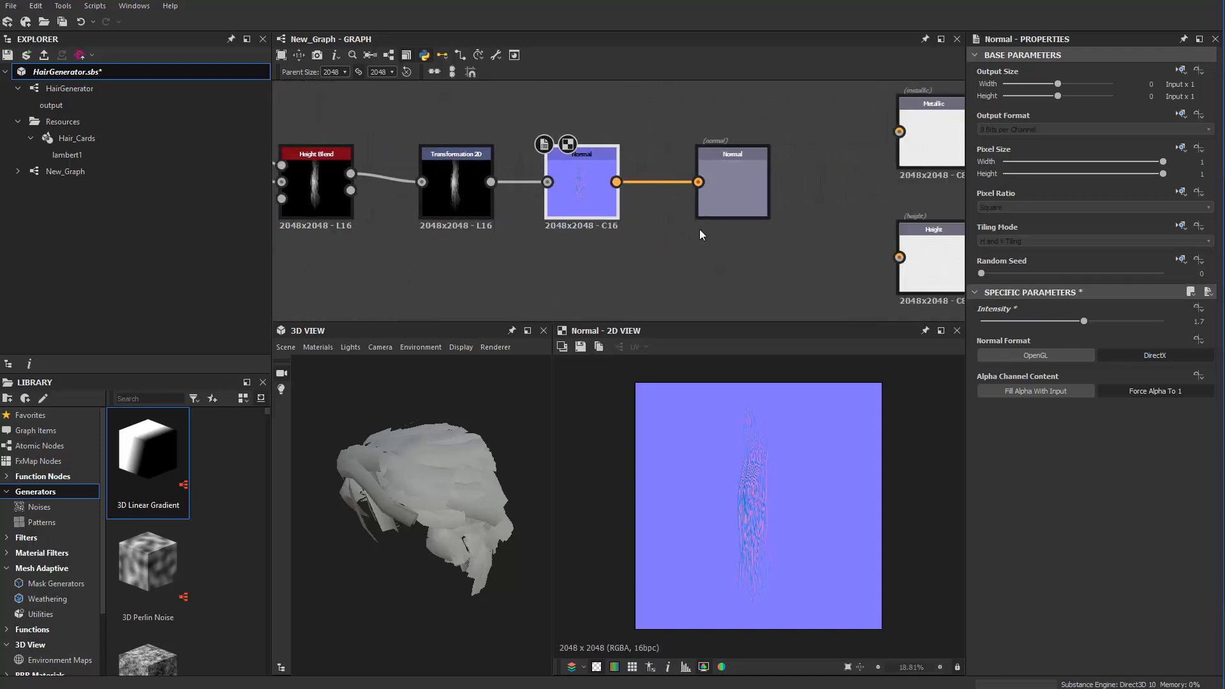
scroll(725, 180, up, 1)
Assign the Normal output to the hair mesh's Normal channel and inspect the mesh from another angle.
click(728, 180)
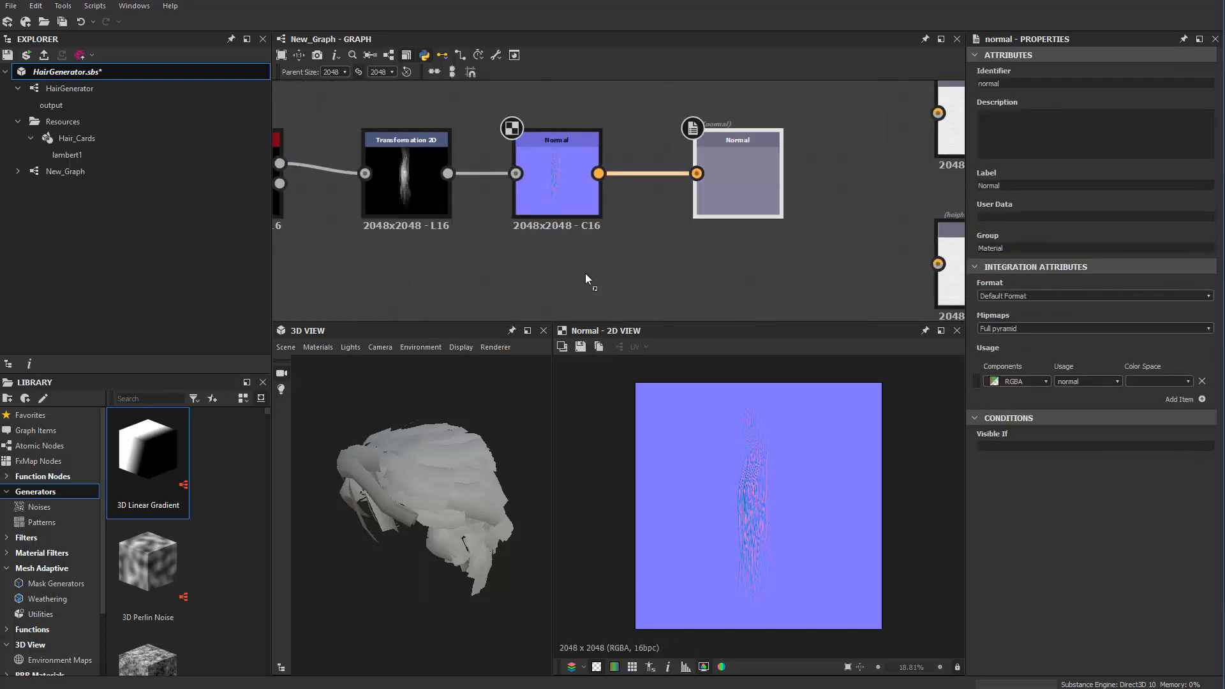
right_click(433, 472)
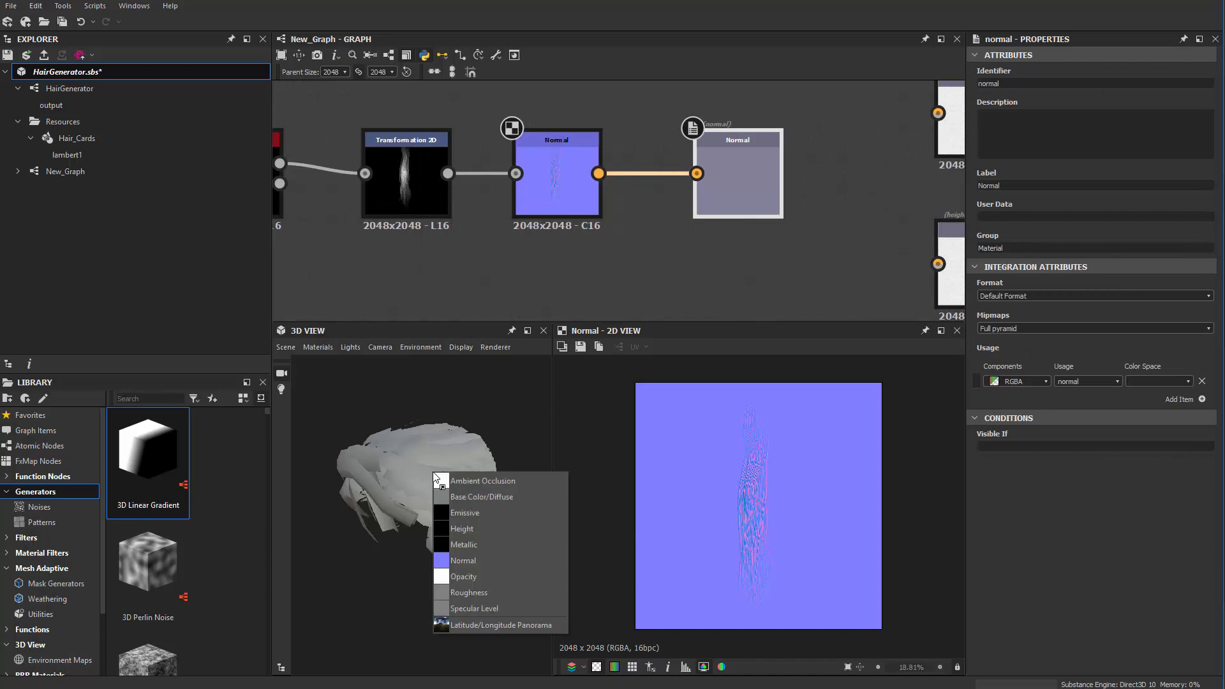
click(481, 557)
drag(453, 492, 606, 309)
Show all graph outputs on the hair mesh in the 3D view and inspect the result.
right_click(619, 262)
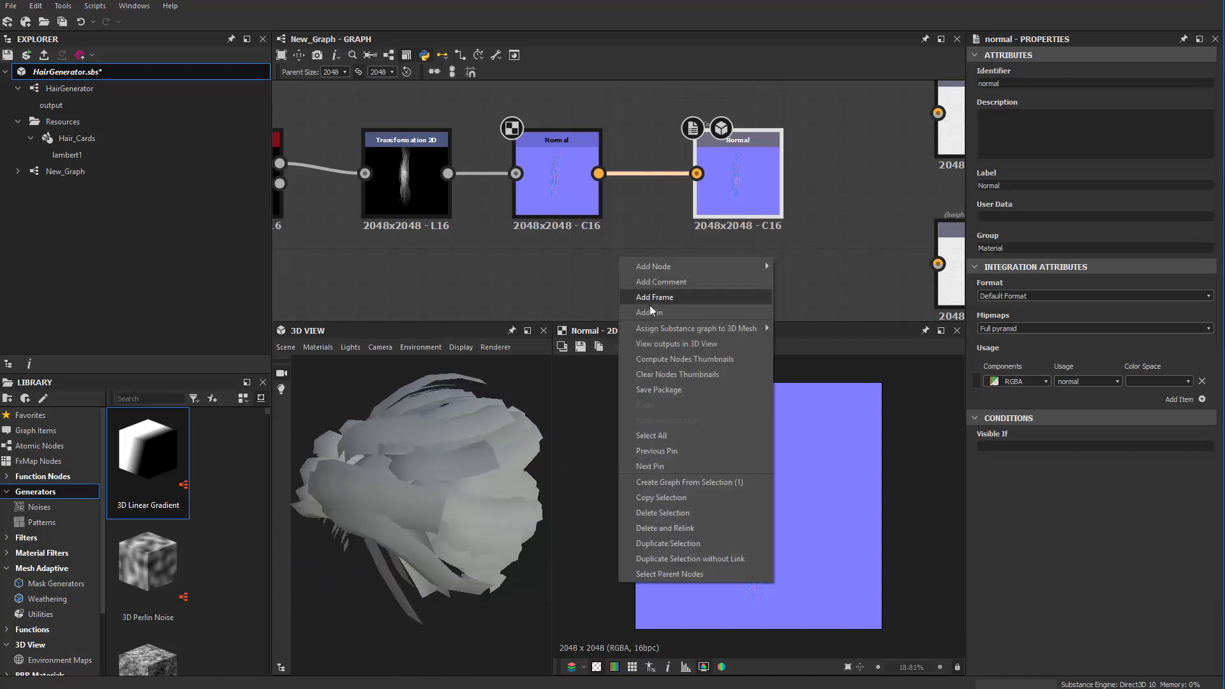
click(691, 344)
drag(453, 479, 432, 458)
drag(405, 511, 476, 469)
Move the Base Color output node directly above the Roughness output node.
scroll(698, 266, down, 2)
mouse_move(782, 139)
middle_down()
mouse_move(695, 157)
mouse_move(695, 209)
middle_up()
middle_drag(701, 124, 687, 183)
middle_drag(670, 139, 647, 191)
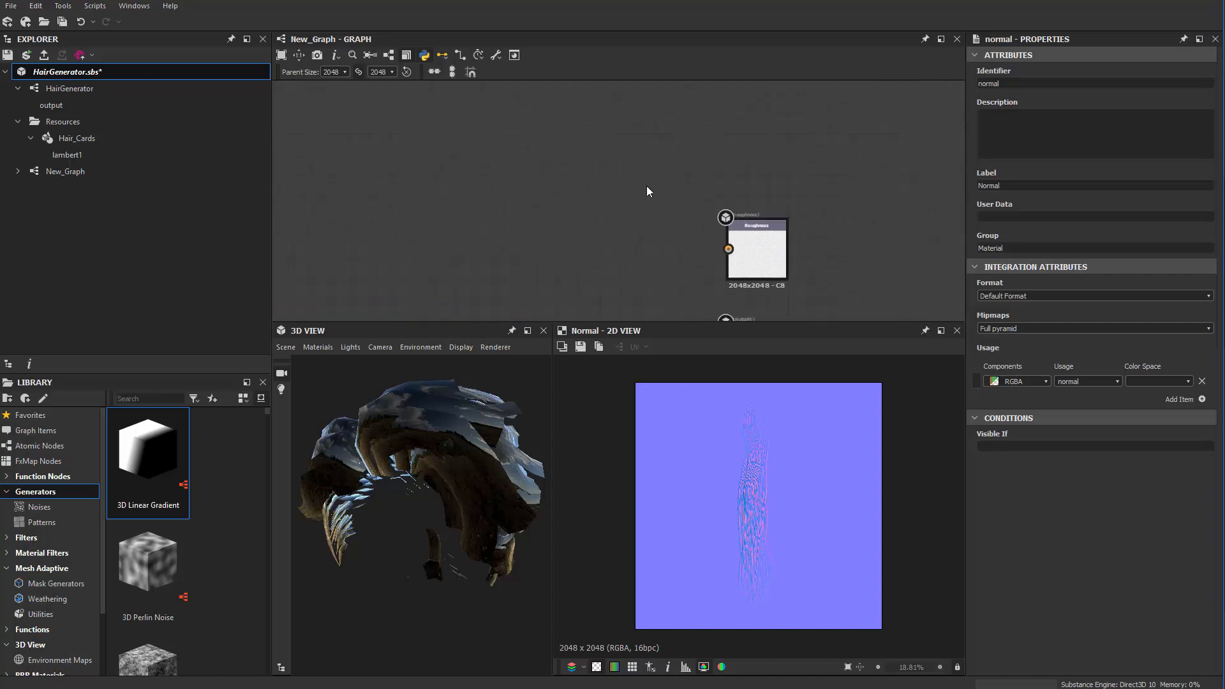
scroll(647, 191, down, 2)
drag(719, 96, 719, 199)
scroll(720, 198, up, 2)
scroll(735, 248, up, 1)
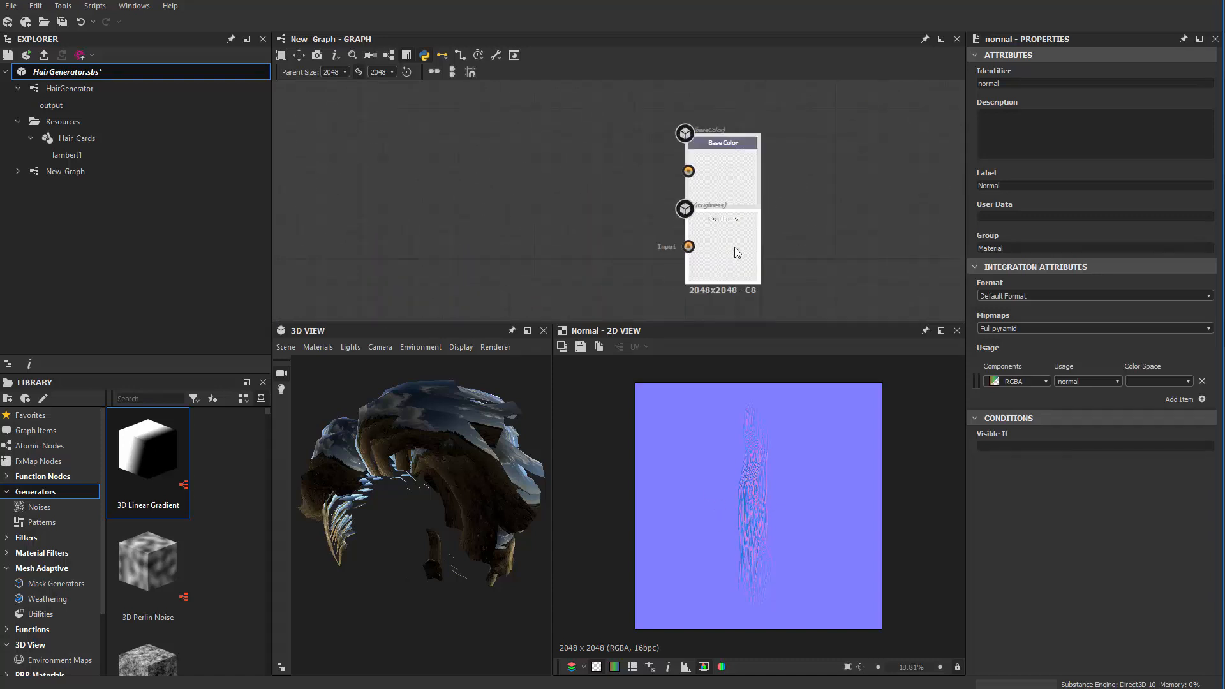
middle_drag(737, 252, 751, 252)
Add a Uniform Color node in Grayscale mode, connect it to the Base Color output and save the package.
key(space)
text(unit)
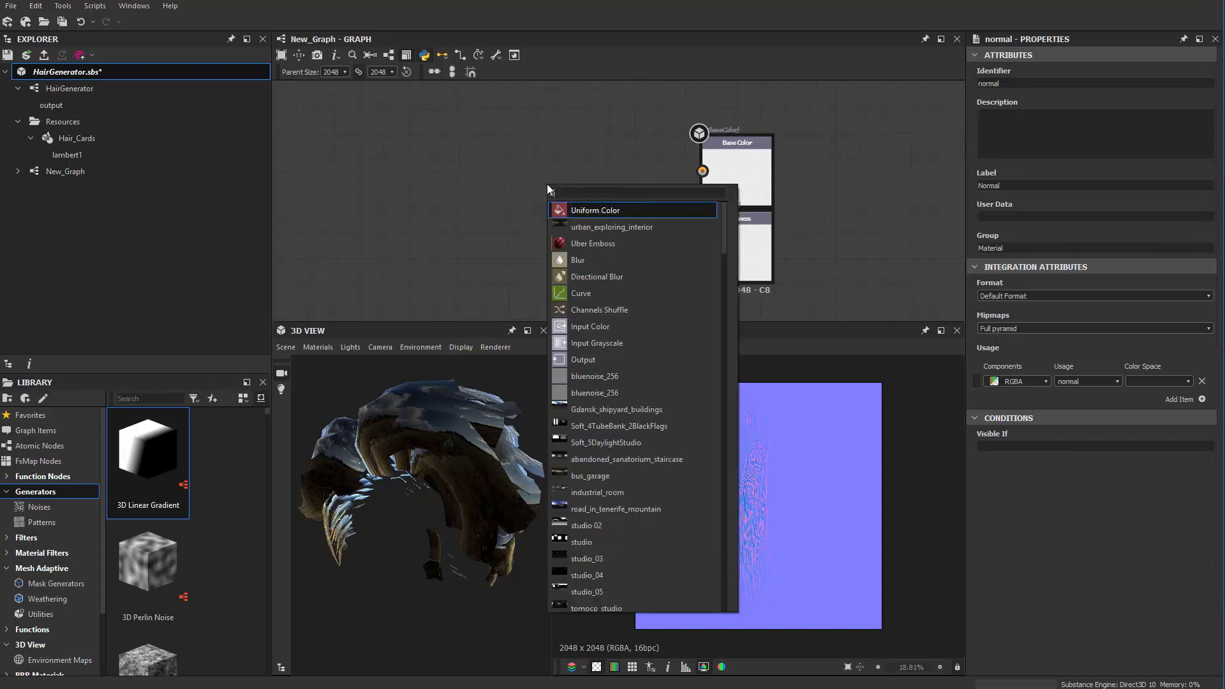
key(BackSpace)
key(Return)
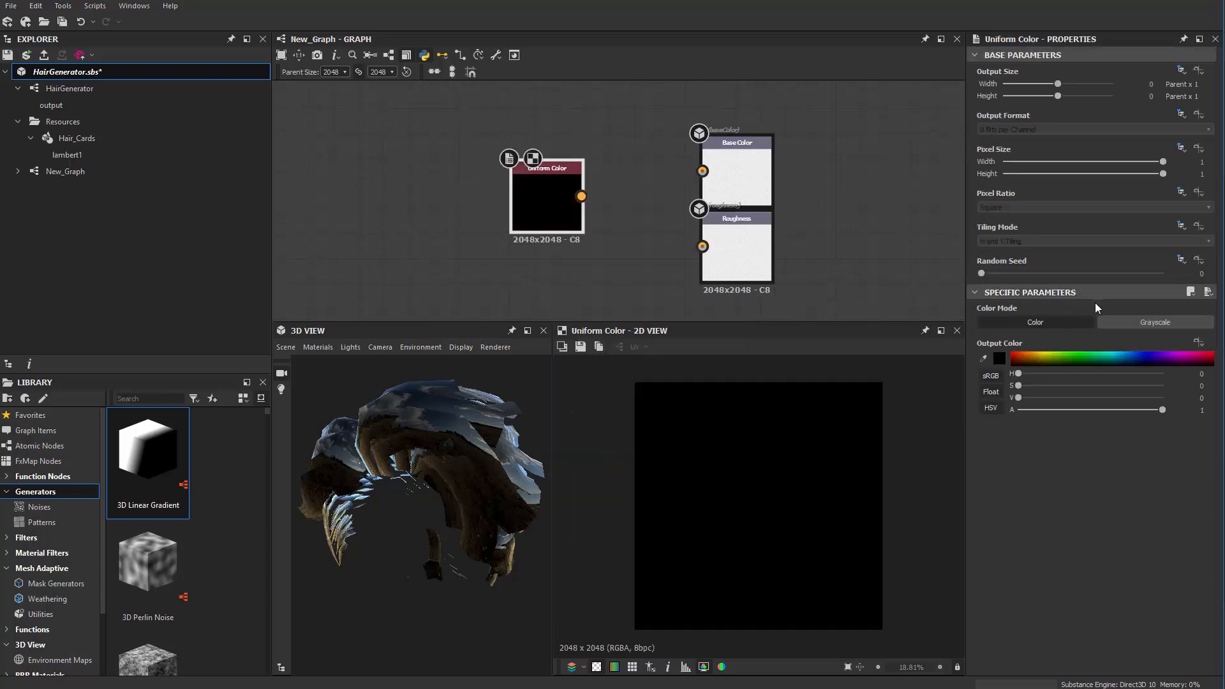
click(1145, 323)
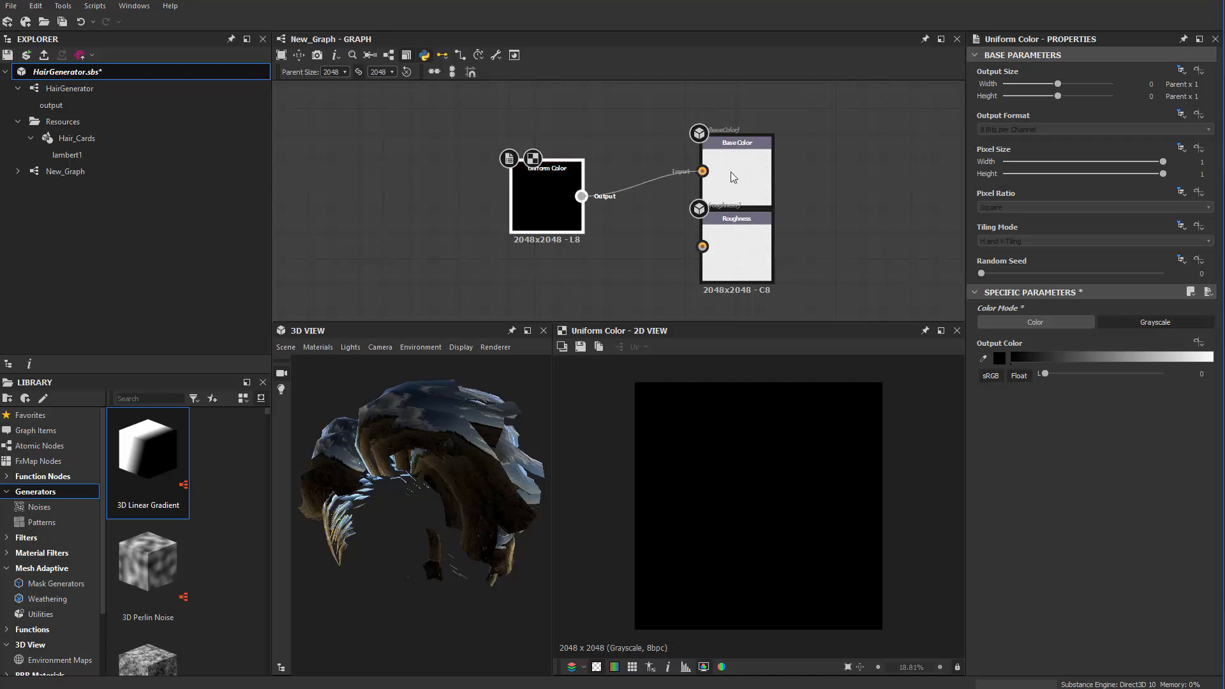
drag(731, 172, 731, 172)
drag(570, 214, 568, 153)
key(ctrl+s)
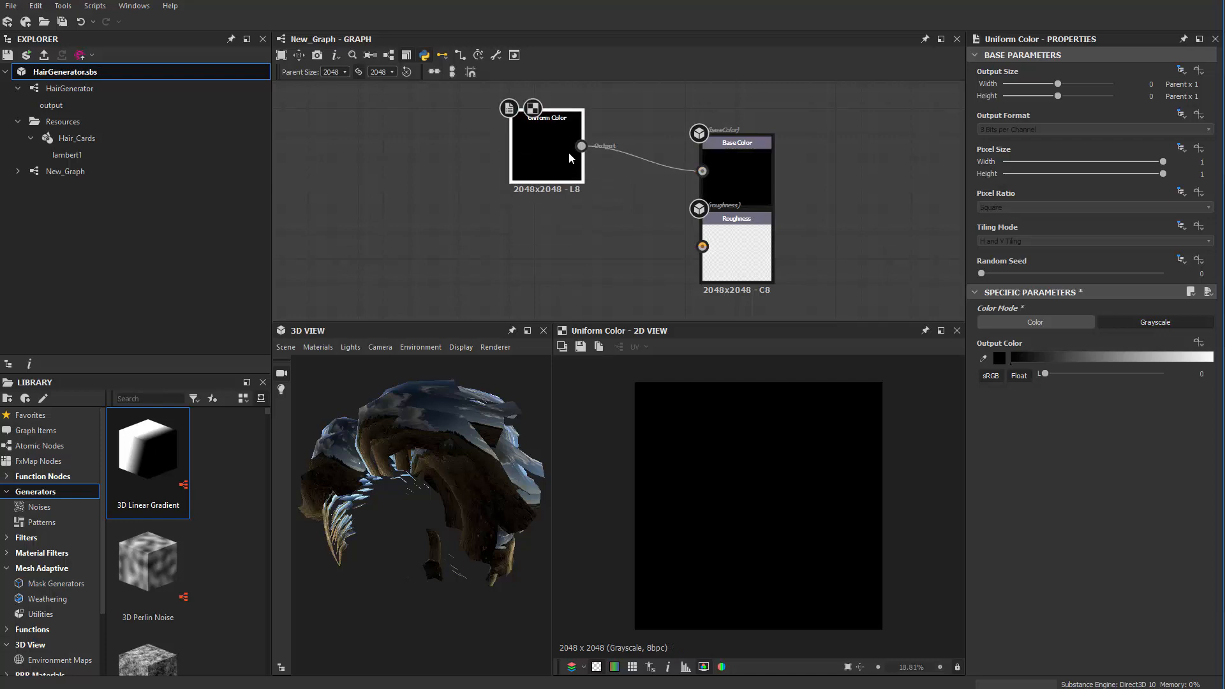
Duplicate the Uniform Color node and connect the copy to the Roughness output.
key(ctrl+d)
drag(586, 229, 573, 276)
drag(606, 246, 702, 247)
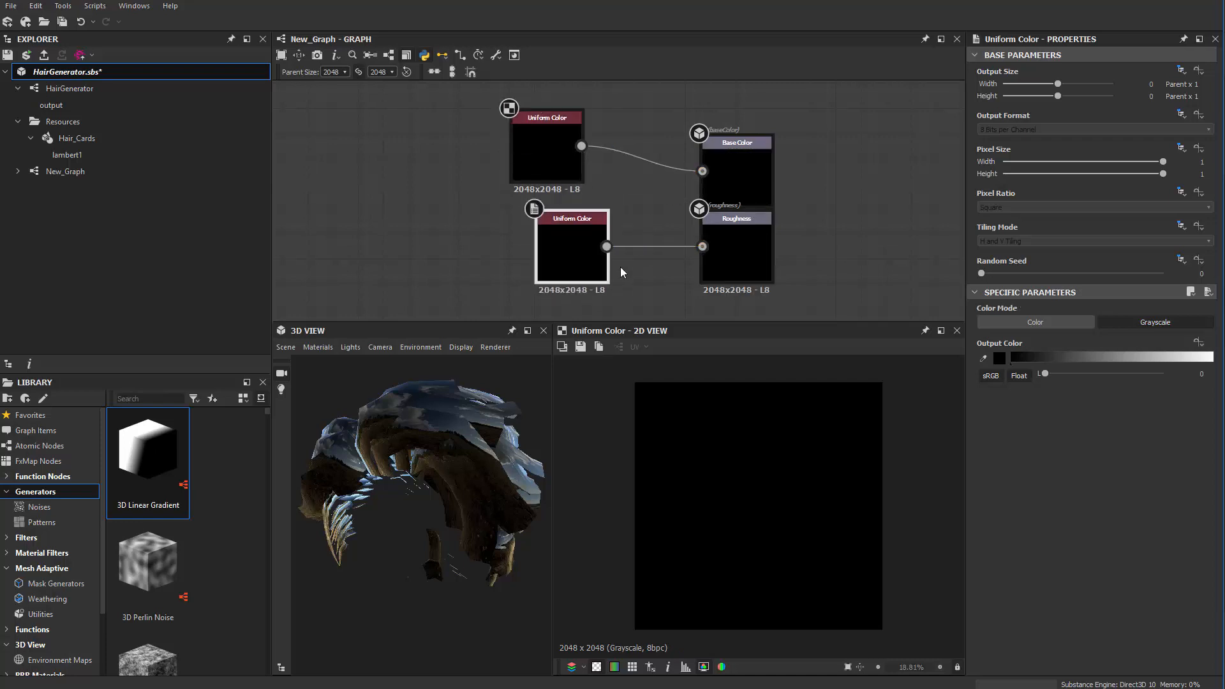
Set the Uniform Color feeding Base Color to 0.61 and the one feeding Roughness to 0.35.
drag(1048, 375, 1116, 370)
double_click(520, 147)
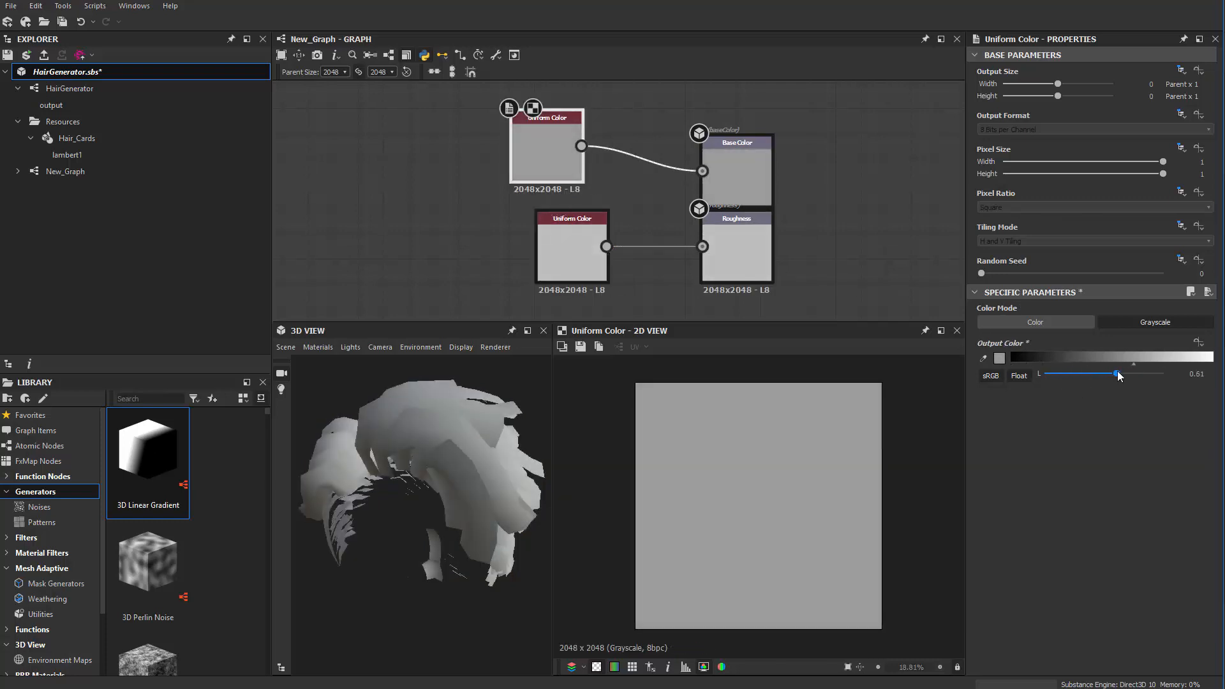
click(525, 240)
click(588, 262)
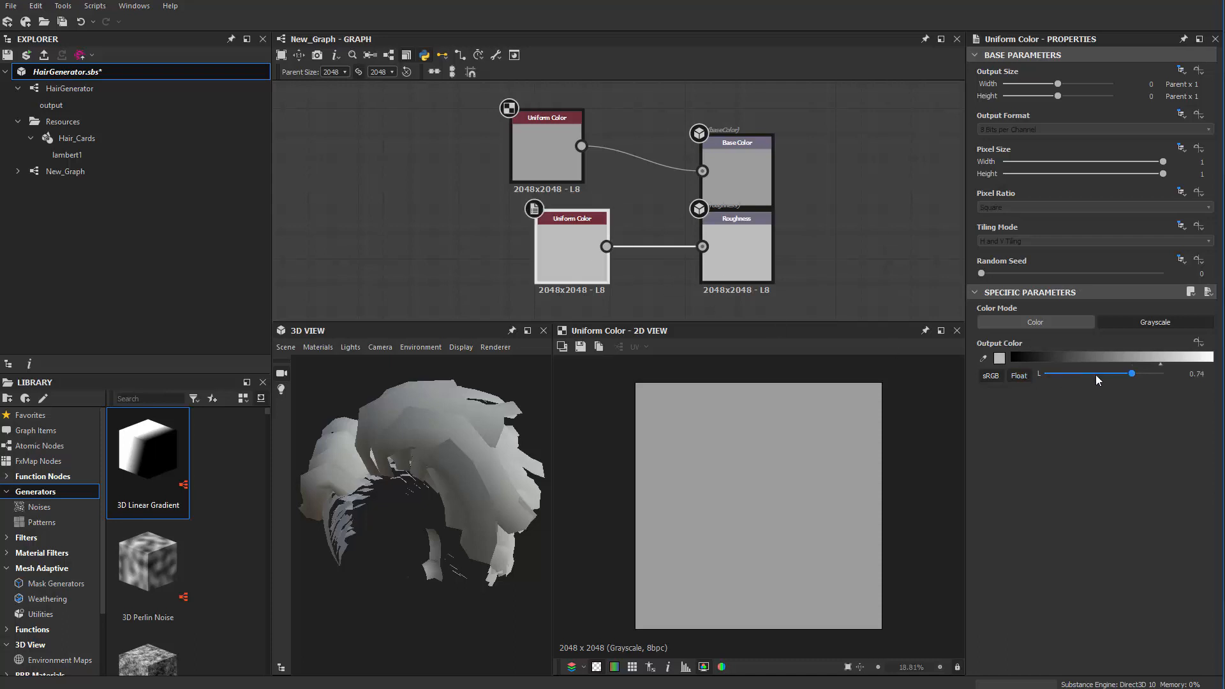
drag(1097, 380, 1089, 381)
Line up the Metallic output and the remaining unused output nodes in a row beside the Roughness output.
middle_drag(465, 241, 460, 164)
scroll(462, 166, down, 4)
middle_drag(521, 251, 524, 241)
scroll(540, 239, up, 7)
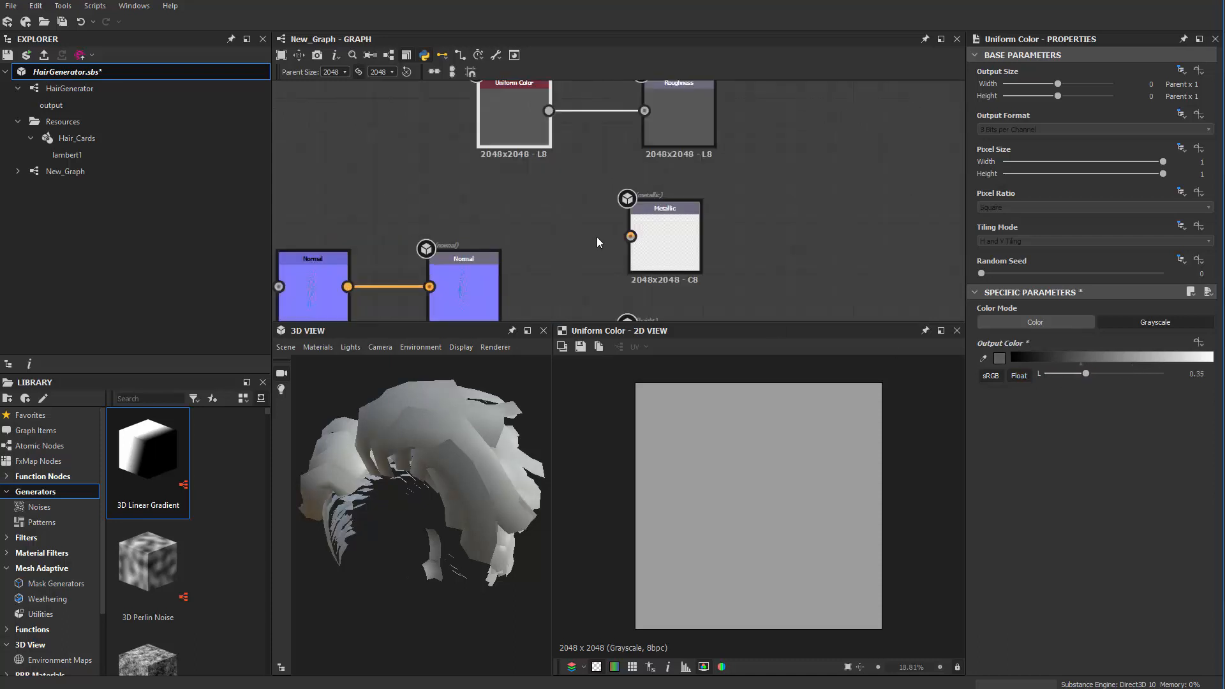
scroll(611, 273, down, 3)
middle_drag(609, 275, 575, 287)
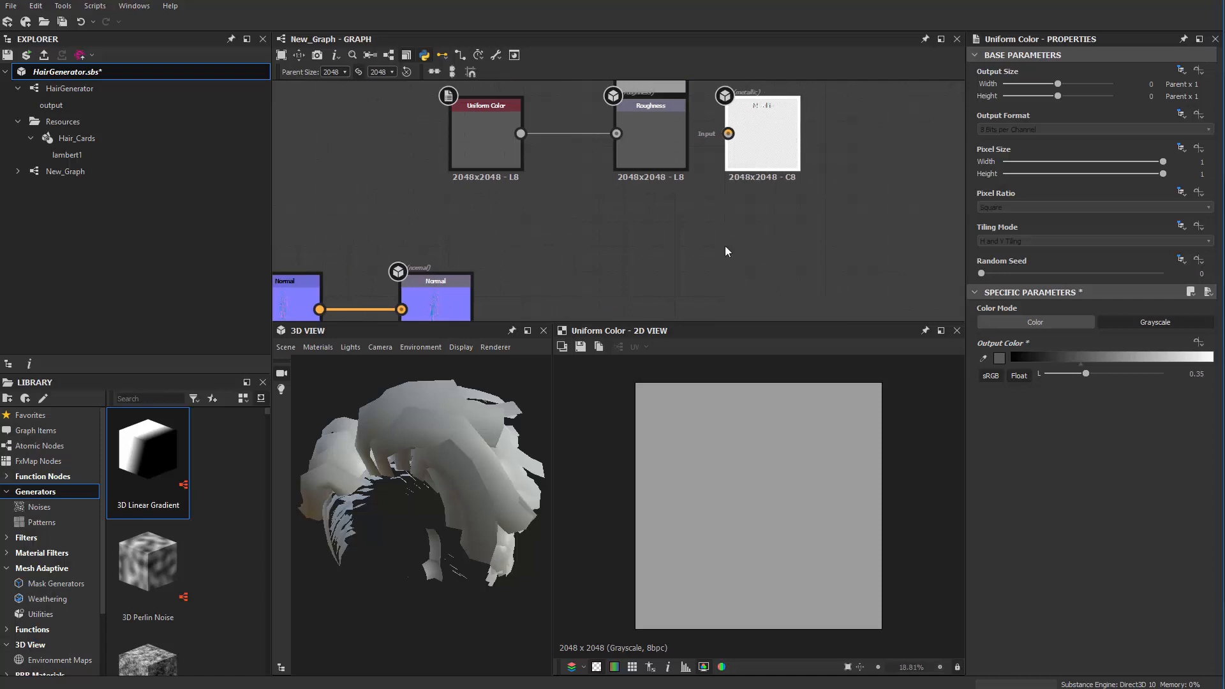
scroll(690, 218, up, 4)
scroll(680, 226, down, 4)
drag(661, 220, 788, 178)
middle_drag(787, 178, 670, 317)
drag(680, 302, 755, 146)
Select the hair strand network with its Normal nodes and move it farther away from the group of output nodes.
scroll(652, 178, up, 5)
middle_drag(584, 240, 754, 266)
scroll(644, 202, down, 5)
scroll(733, 185, up, 2)
scroll(733, 186, down, 3)
drag(410, 134, 710, 248)
drag(709, 193, 648, 193)
scroll(649, 196, up, 2)
click(618, 239)
scroll(615, 253, up, 1)
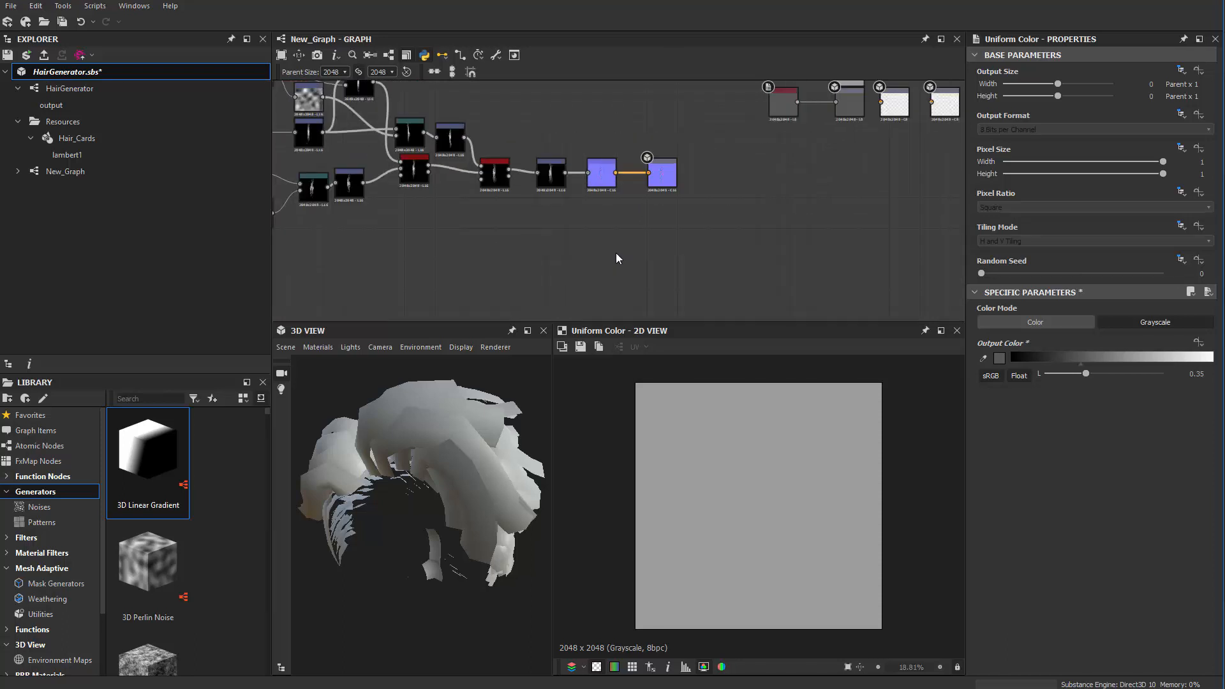
Display the Normal output in the 2D view and examine its strand detail on the hair cards in 3D.
double_click(662, 175)
drag(480, 466, 450, 542)
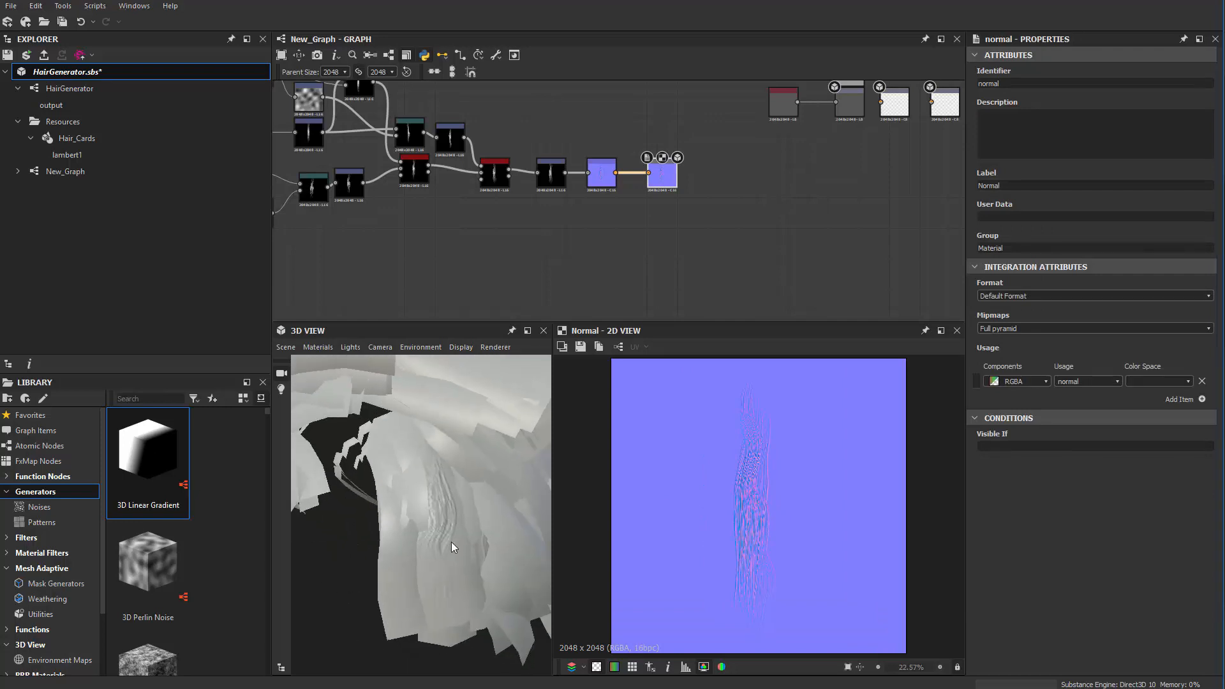
scroll(527, 288, down, 2)
scroll(568, 267, up, 1)
scroll(653, 220, up, 2)
scroll(654, 222, up, 3)
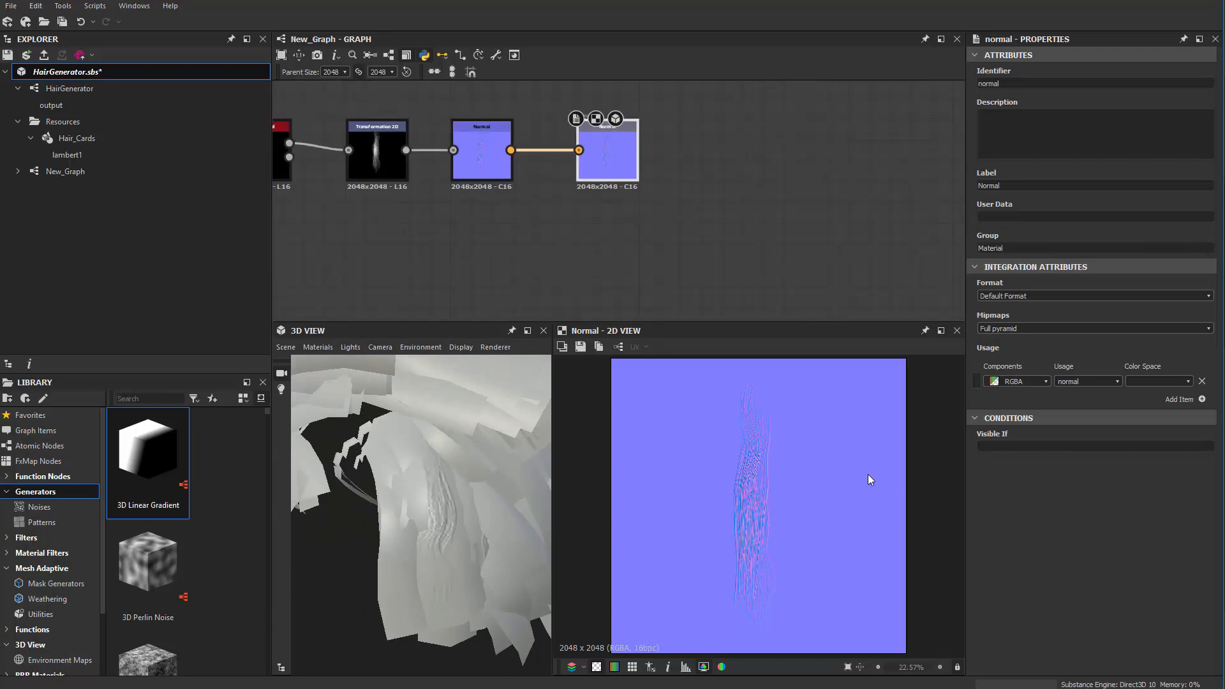
Offset the strand sideways to X -0.4219 in the Transformation 2D node before Normal and check the hair mesh.
middle_drag(457, 202, 607, 262)
click(541, 216)
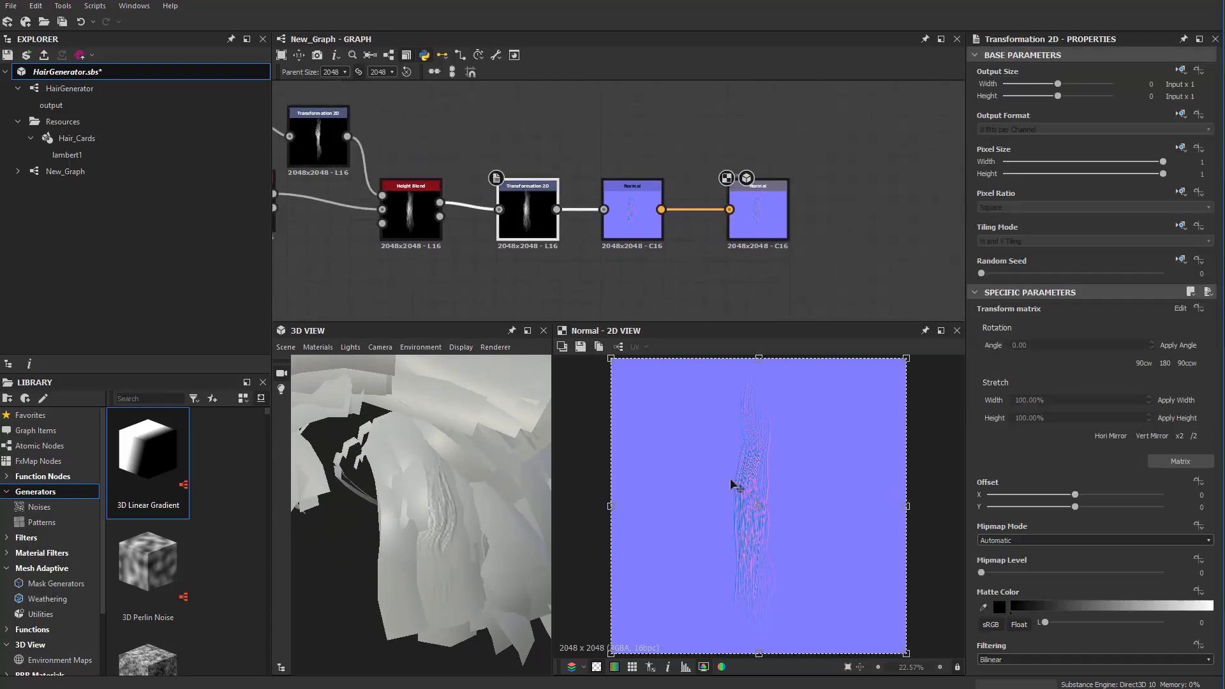
drag(730, 480, 879, 471)
drag(415, 426, 478, 514)
scroll(445, 561, down, 5)
middle_drag(723, 277, 733, 302)
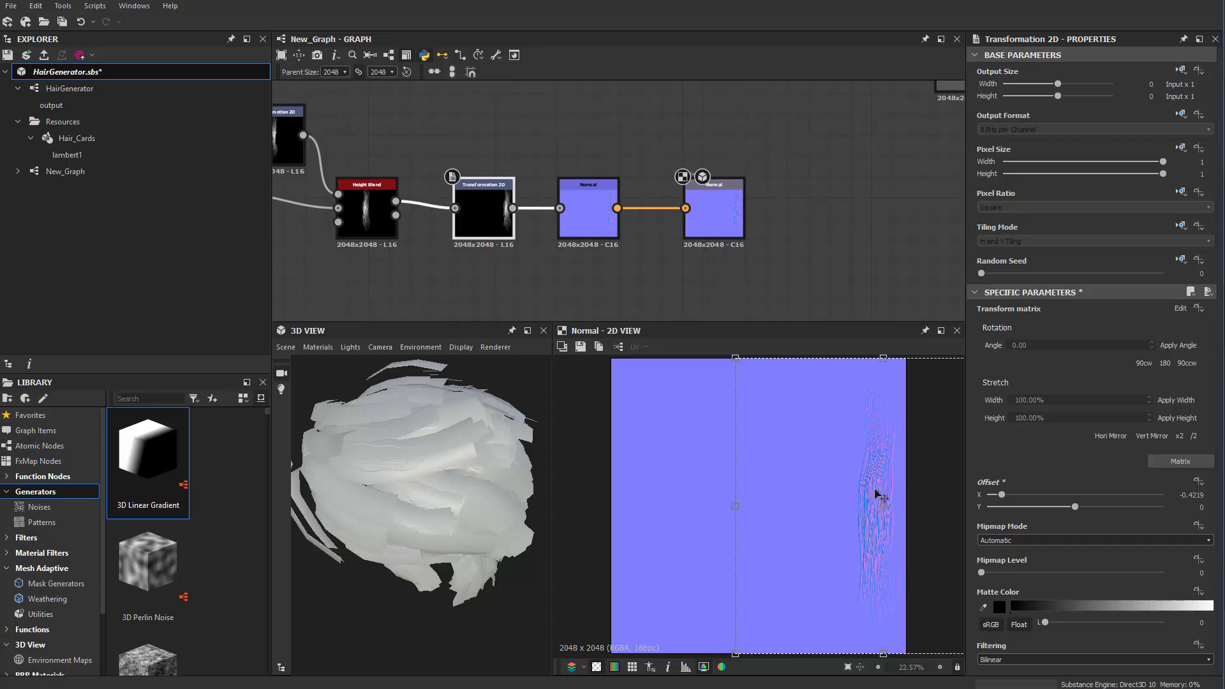
scroll(819, 187, down, 2)
middle_drag(793, 183, 768, 226)
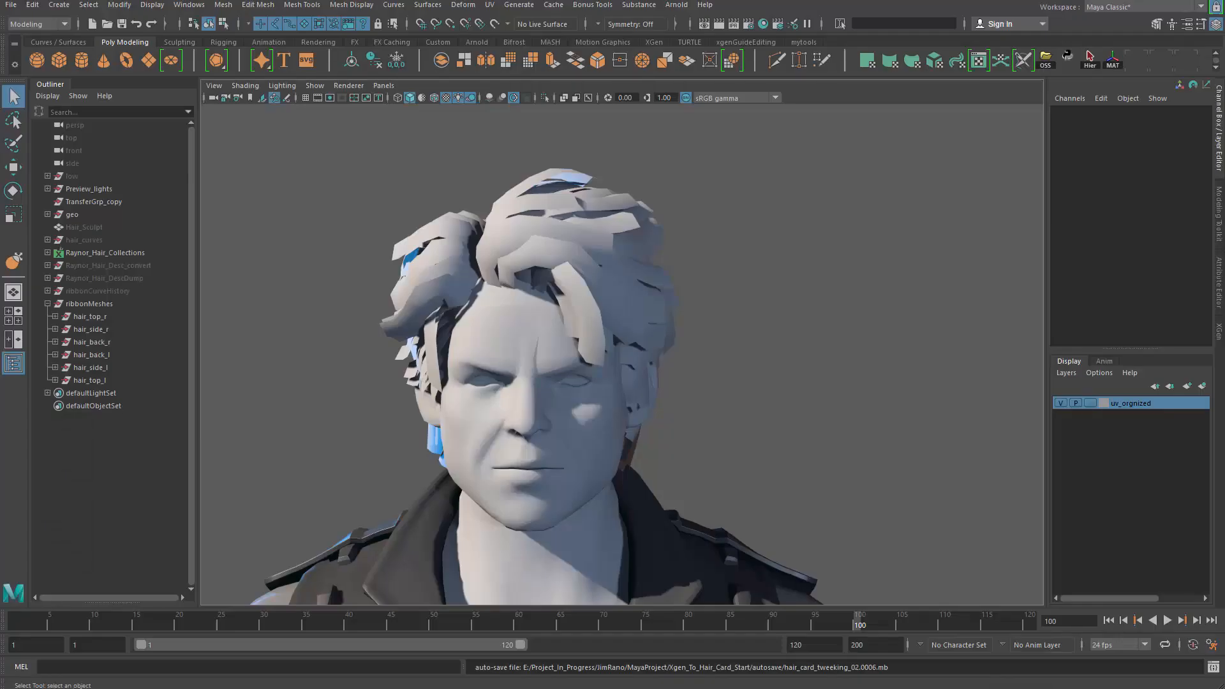
Switch to Maya, examine a hair card's UV layout in the UV Editor, and return to Substance Designer.
click(488, 5)
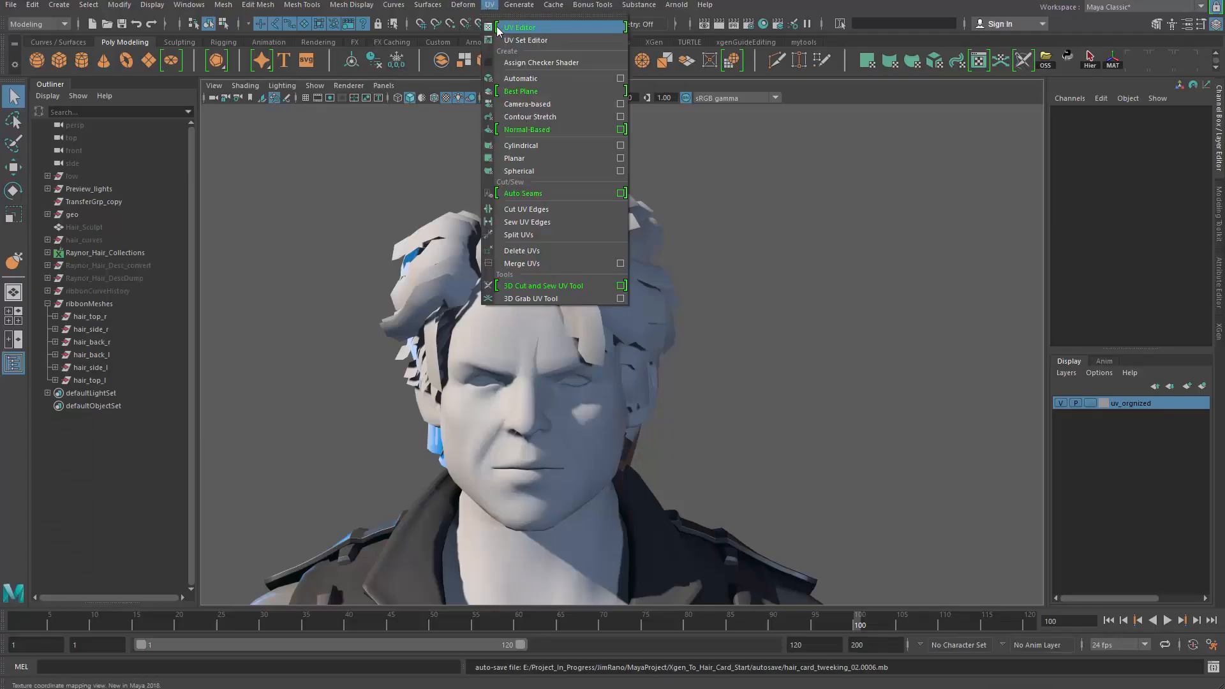
click(508, 25)
drag(617, 28, 93, 257)
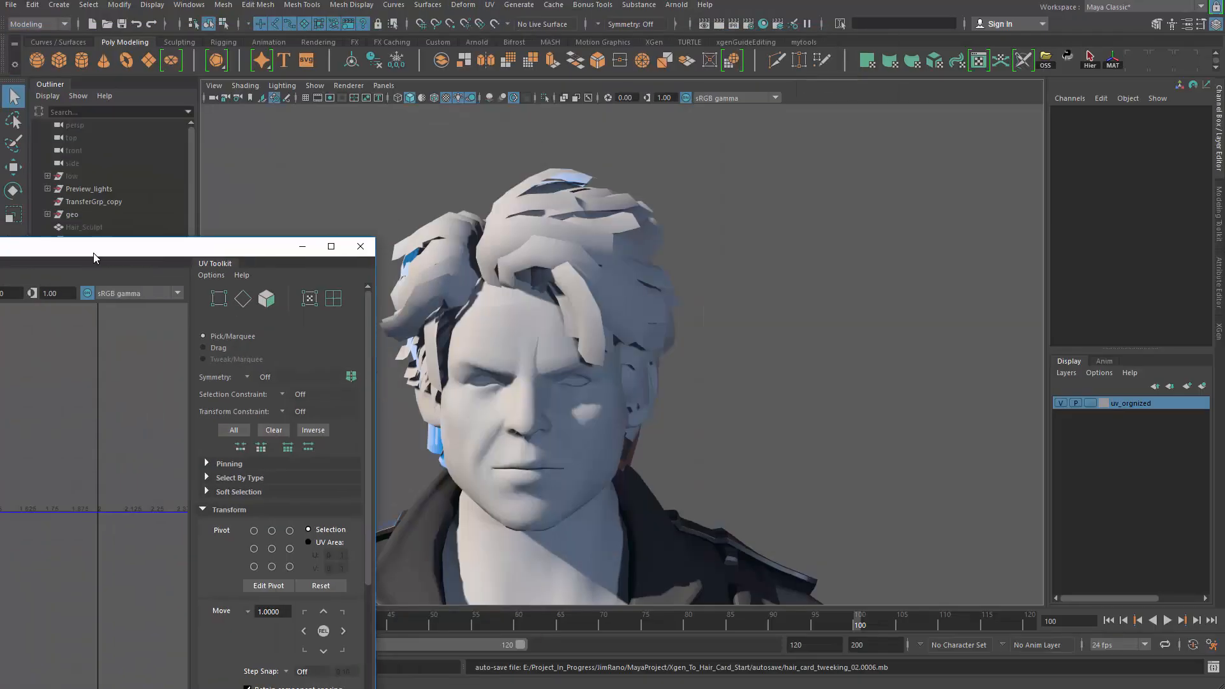
click(541, 244)
drag(3, 247, 554, 233)
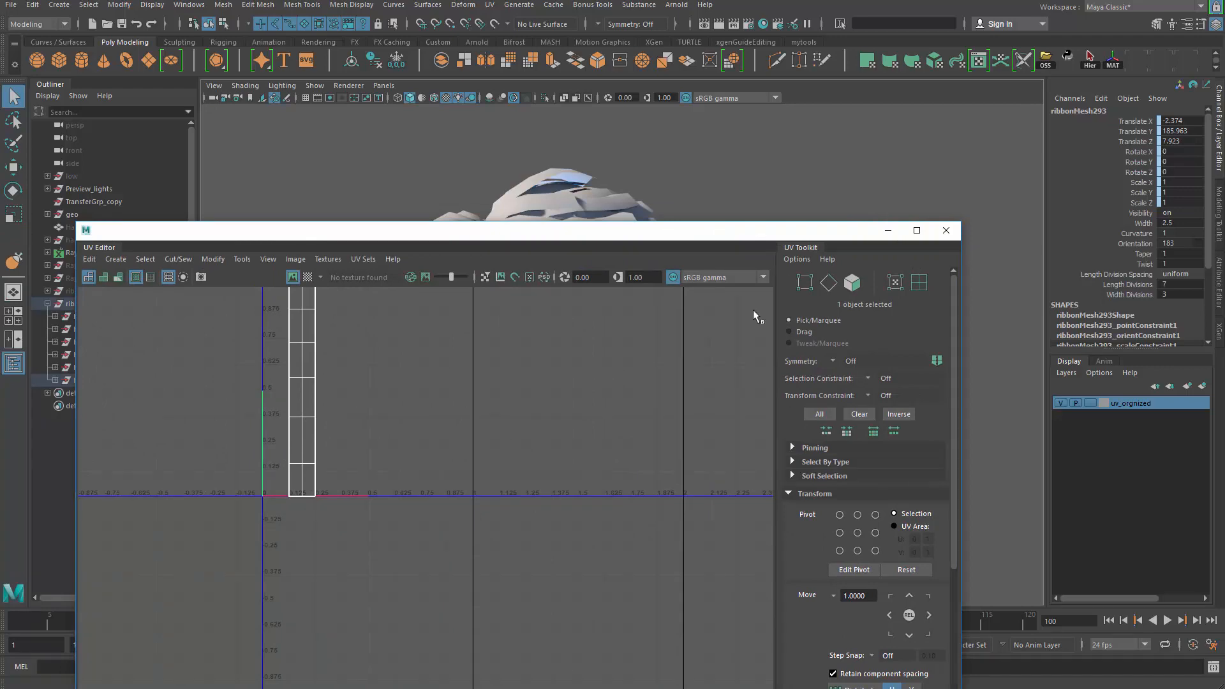
click(886, 232)
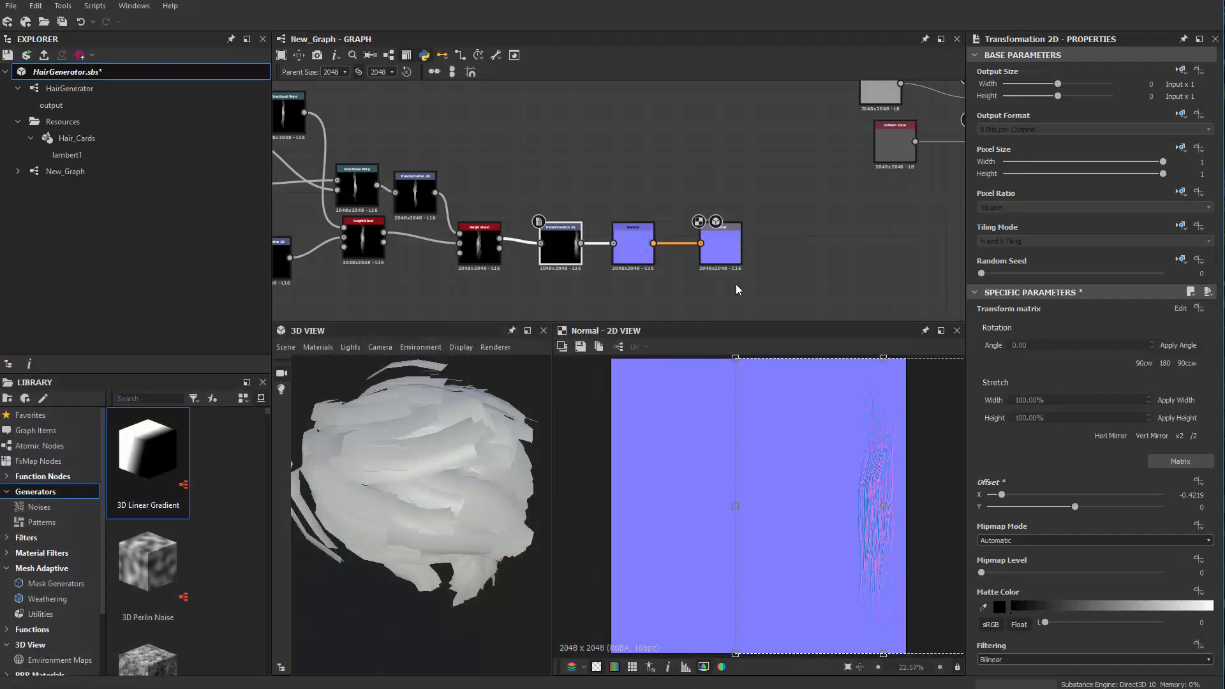
middle_drag(621, 146, 598, 182)
key(space)
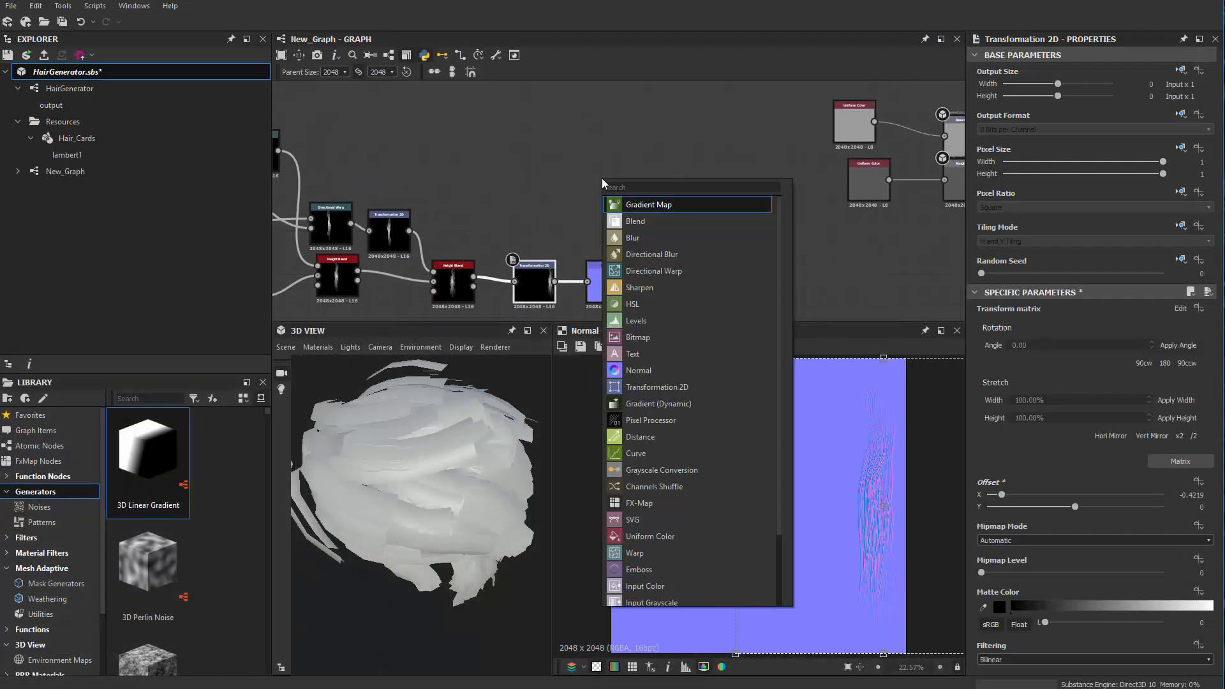
text(tile)
key(Down)
key(Down)
key(Down)
key(Down)
key(Down)
key(Down)
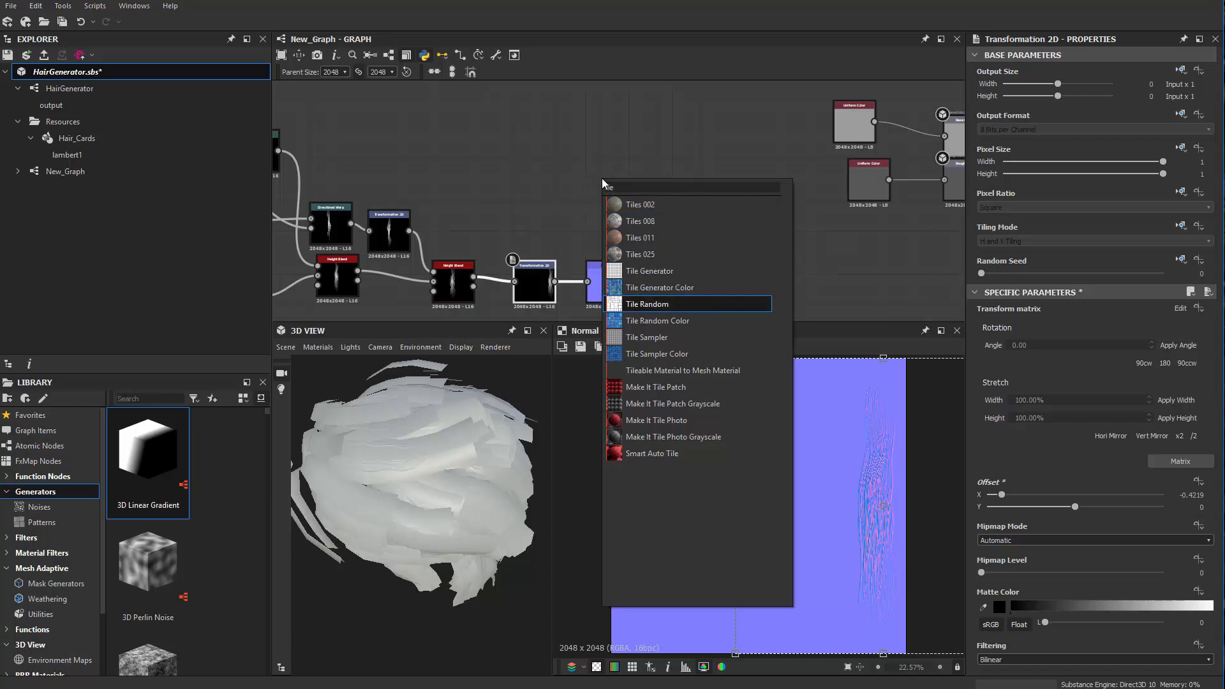
key(Down)
key(Down)
key(Return)
scroll(625, 255, down, 1)
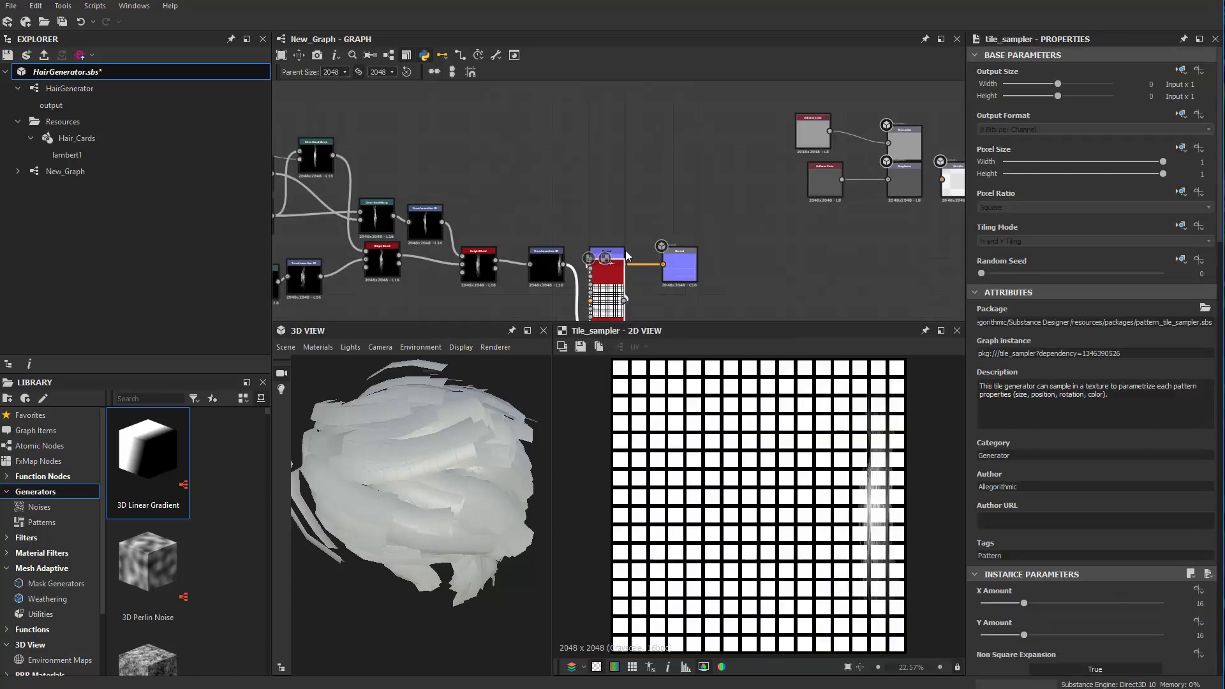
key(ctrl+z)
Add a standalone Tile Sampler node in the empty area above the Normal nodes.
scroll(612, 185, up, 2)
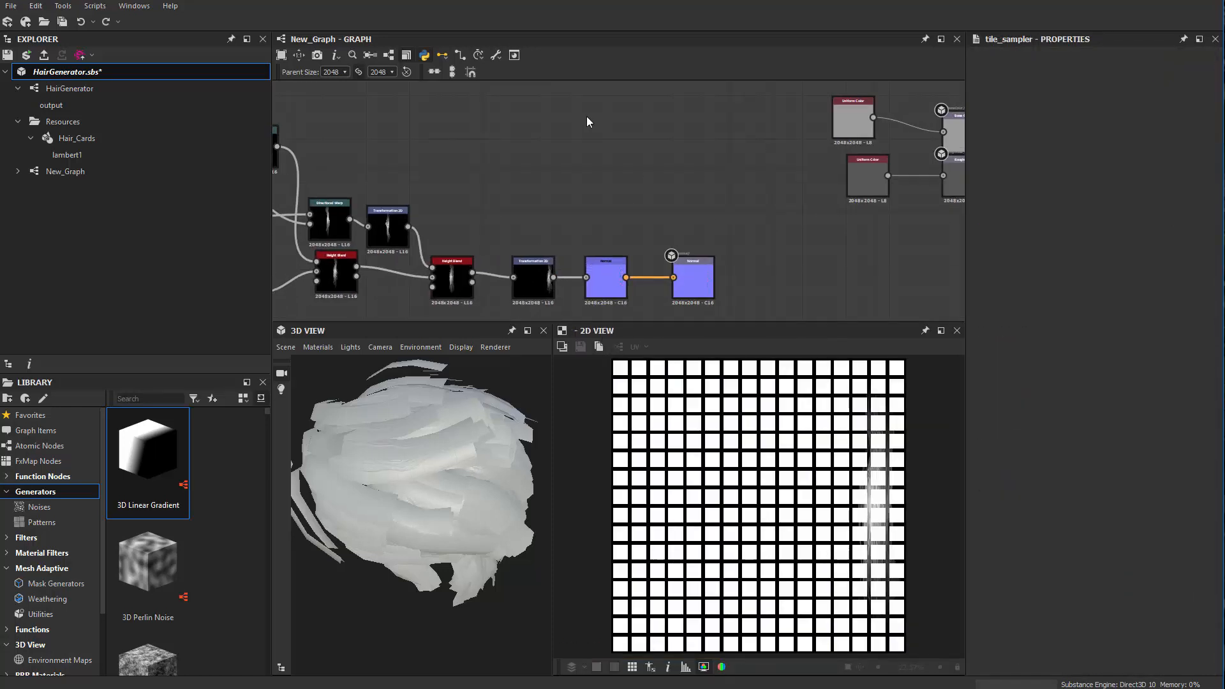
key(space)
text(tile)
key(Down)
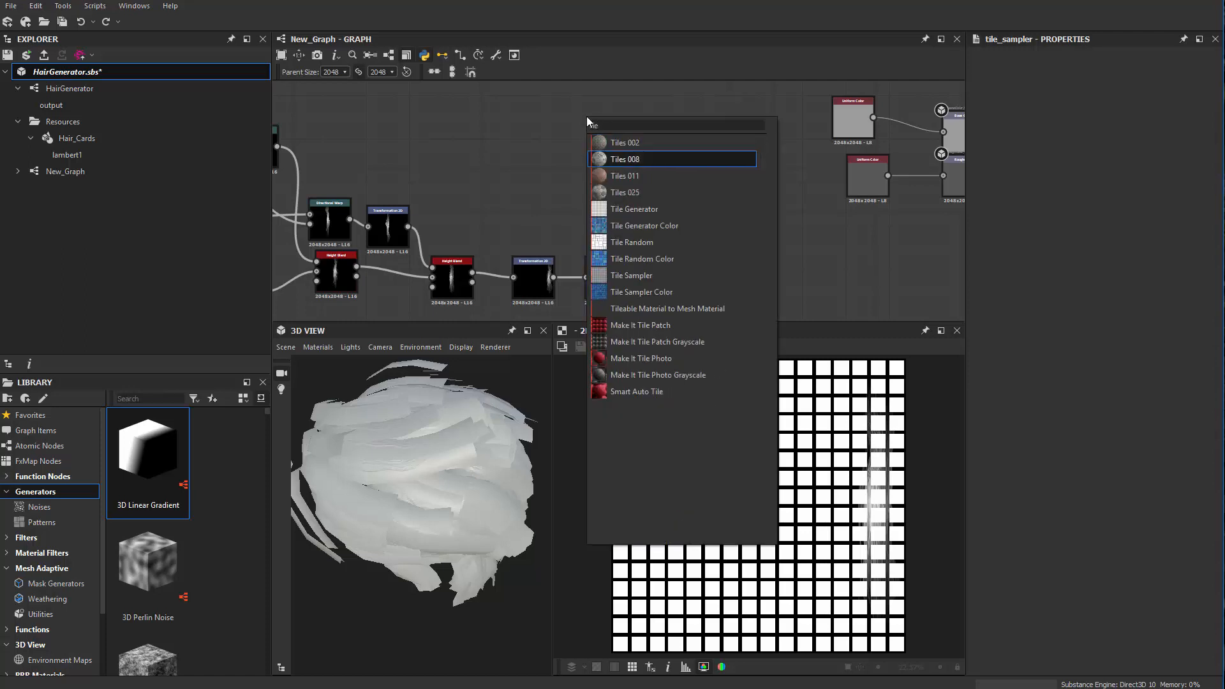
key(Up)
key(Up)
key(Up)
key(Up)
key(Up)
key(Up)
key(Up)
key(Up)
key(Up)
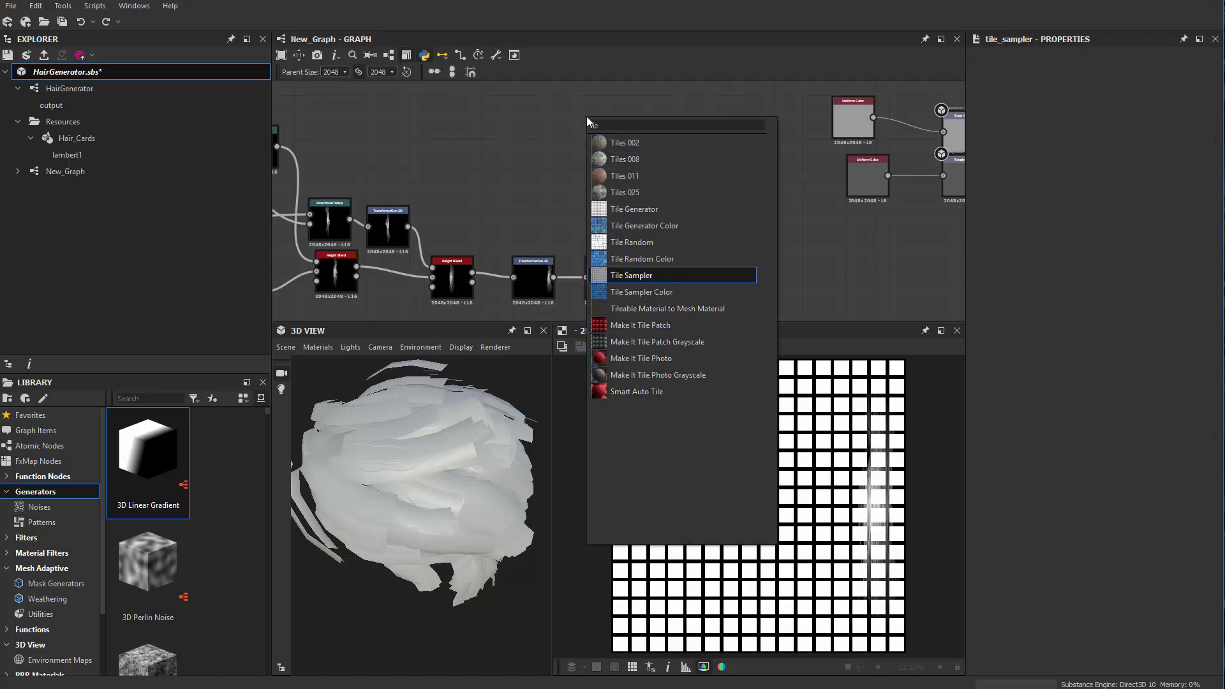
key(Return)
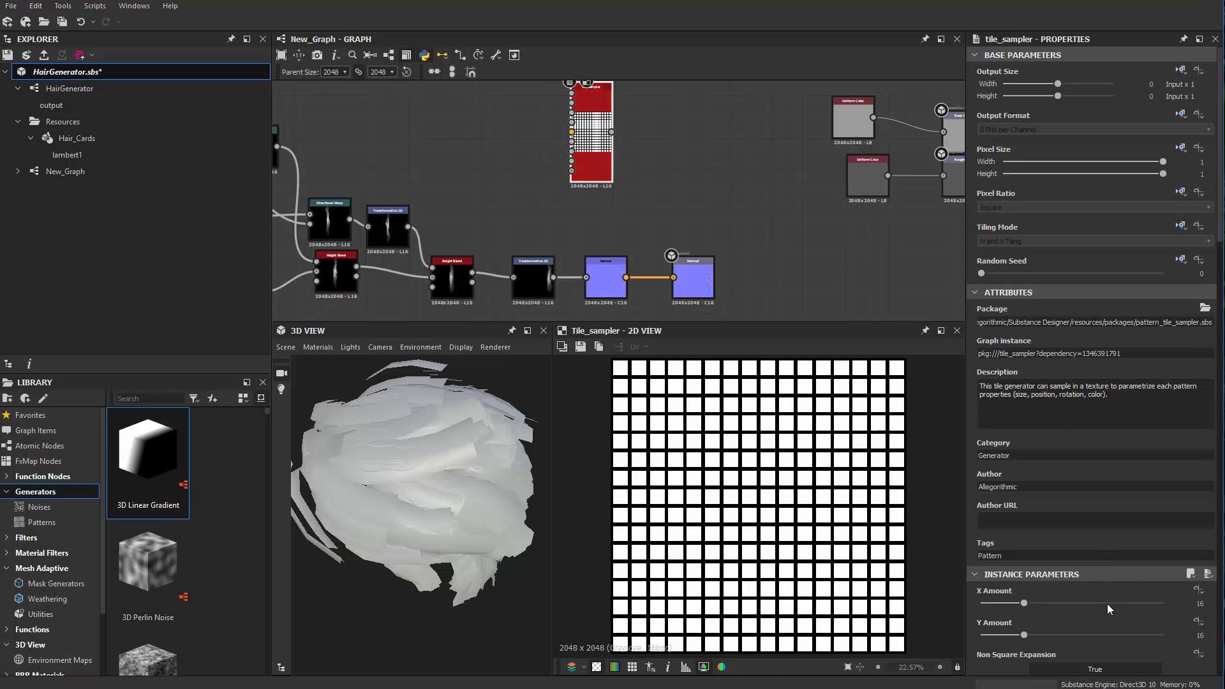
Set the Tile Sampler's X Amount to 8 and Y Amount to 1.
scroll(1195, 539, down, 2)
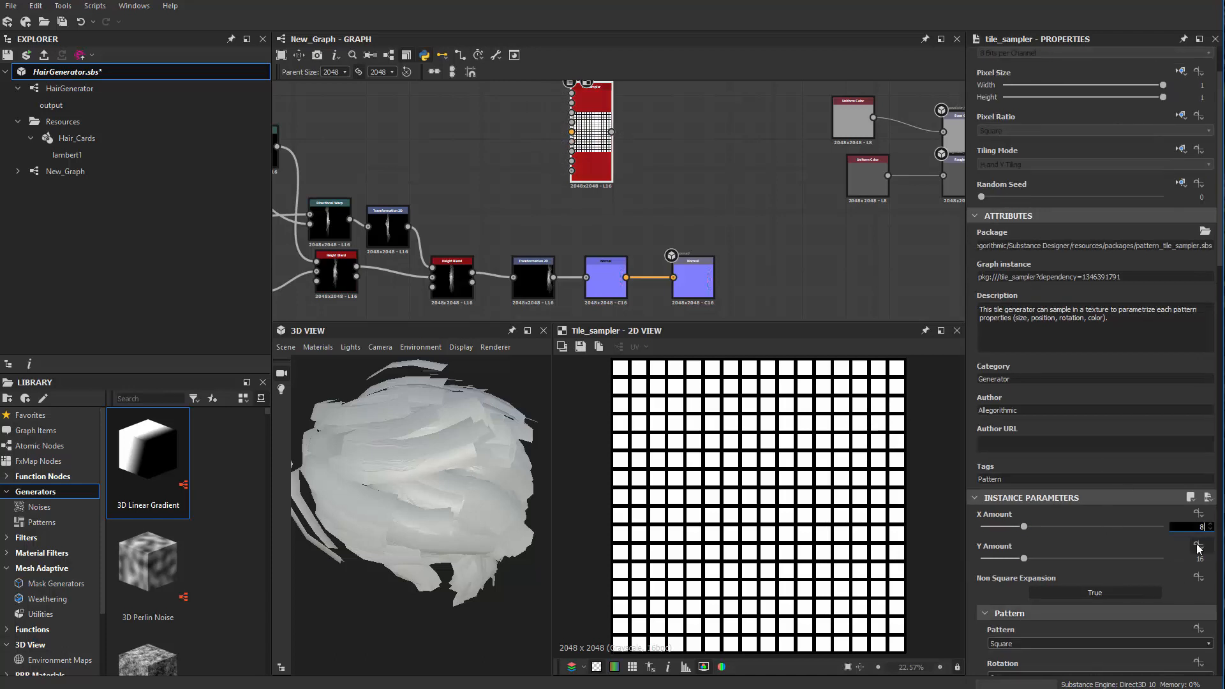
text(8)
key(Tab)
text(1)
key(Return)
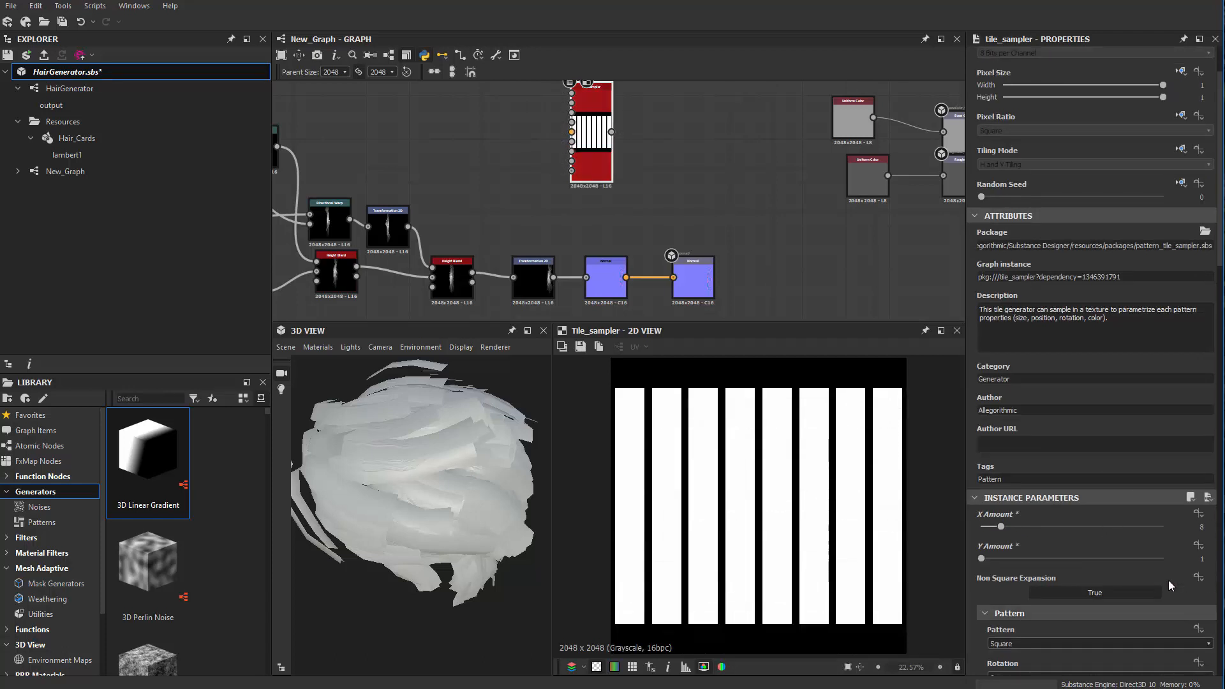
Set the Tile Sampler's Scale to 1 and its Color Random to 0.93.
scroll(1156, 586, down, 1)
scroll(1156, 585, down, 8)
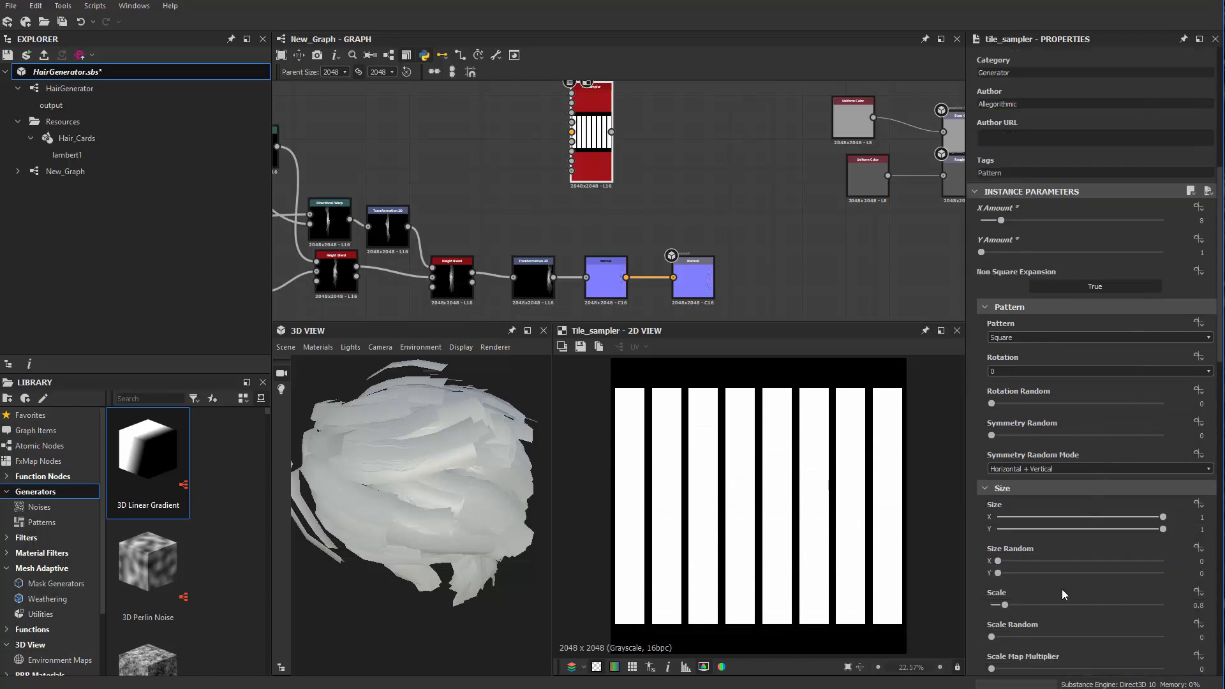
key(Return)
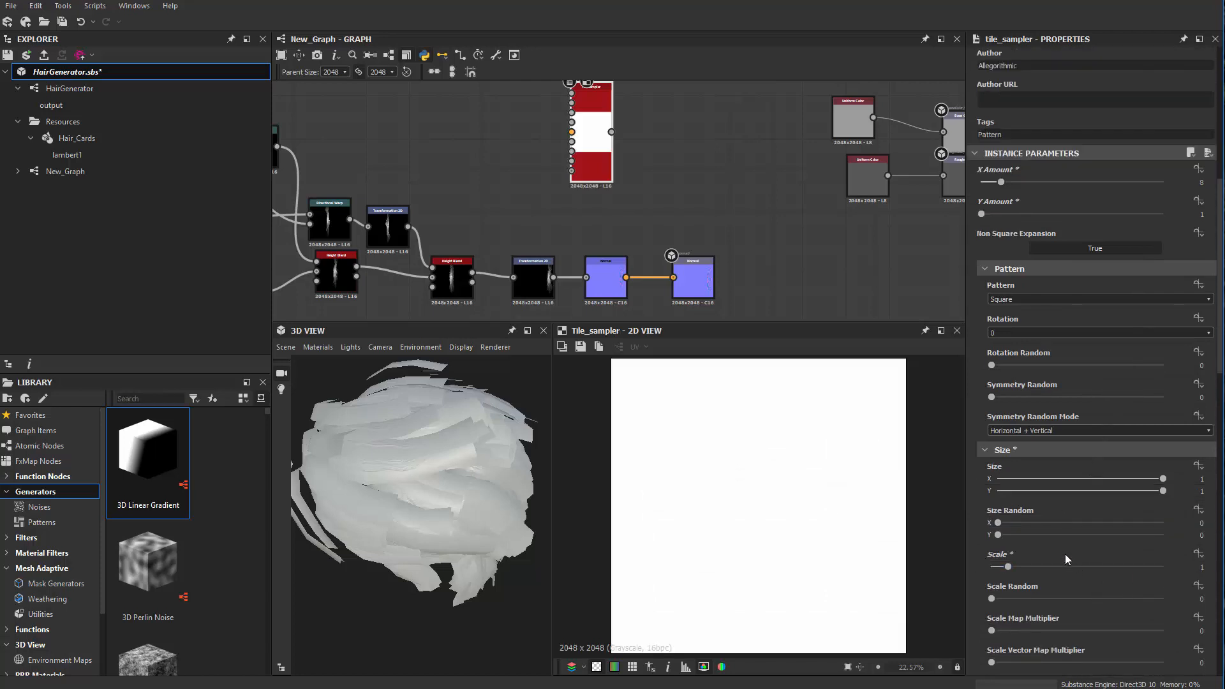
scroll(1066, 557, down, 18)
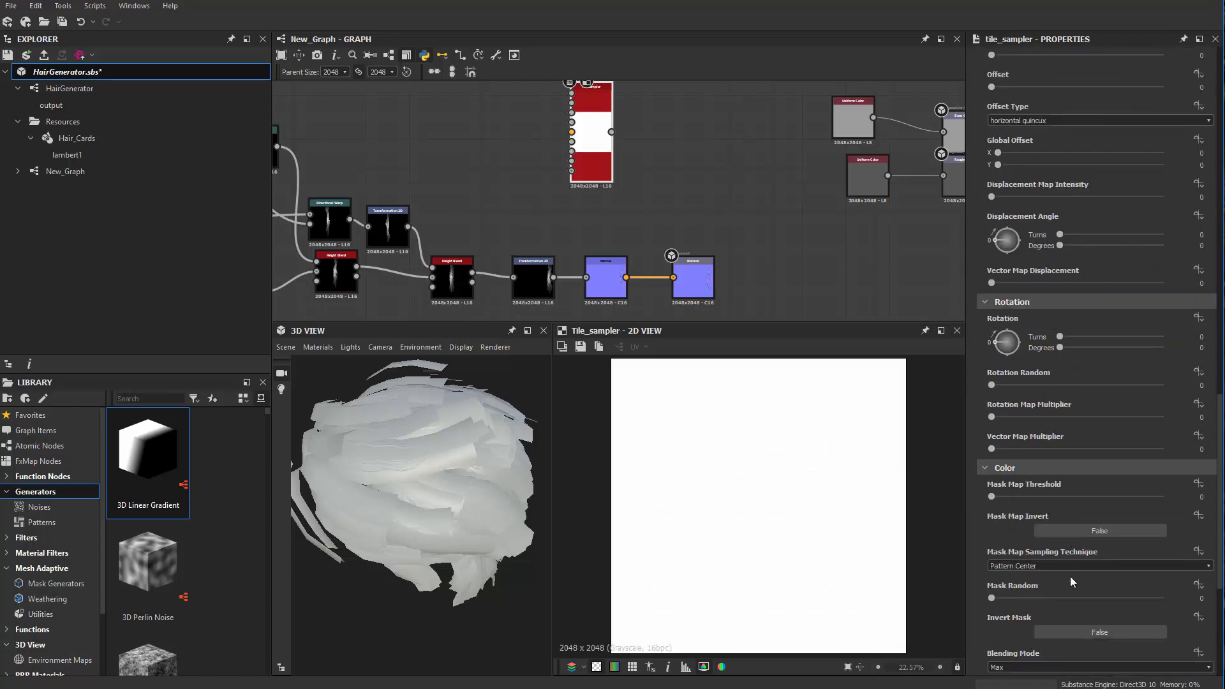
scroll(1070, 576, down, 7)
drag(997, 486, 1150, 485)
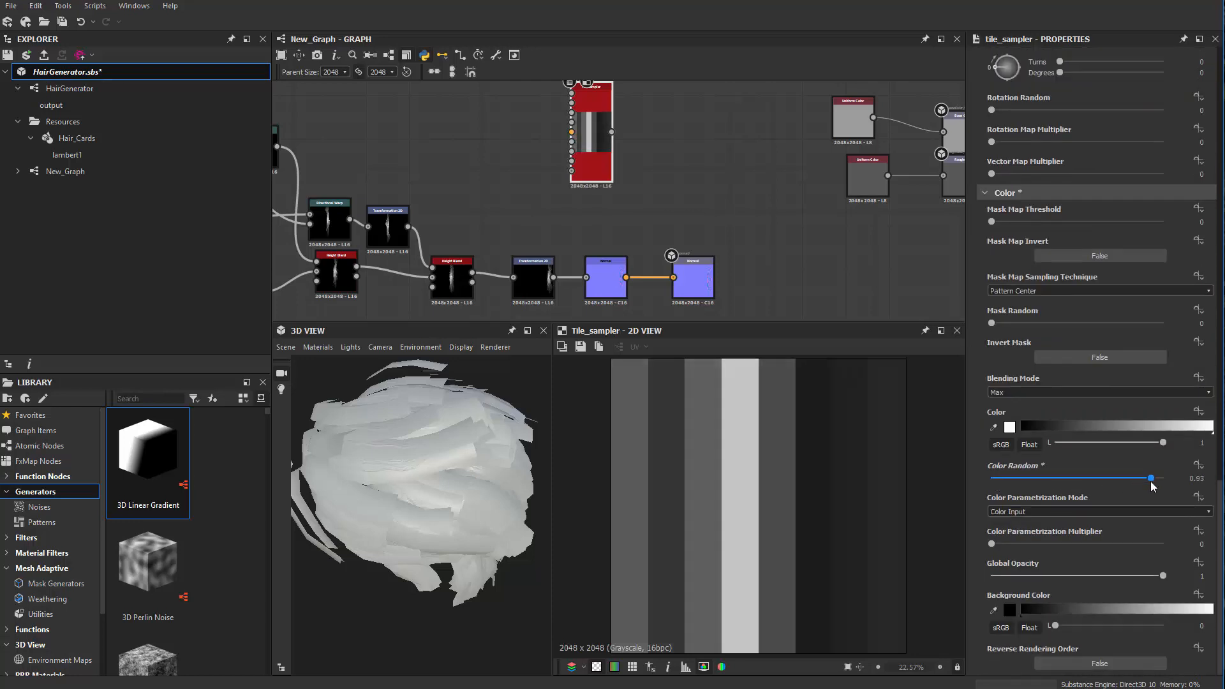
Shift the Tile Sampler aside and add an Edge Detect node connected to its output.
middle_drag(650, 148, 645, 217)
drag(588, 207, 559, 193)
key(space)
text(ed\)
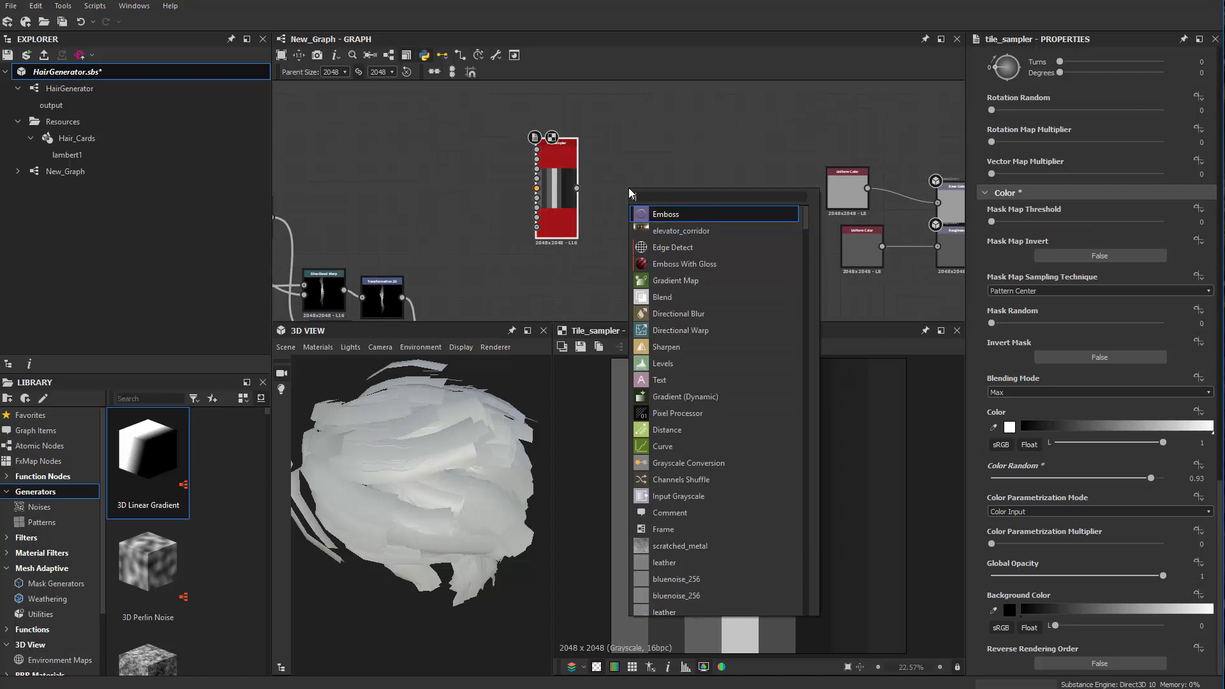
key(BackSpace)
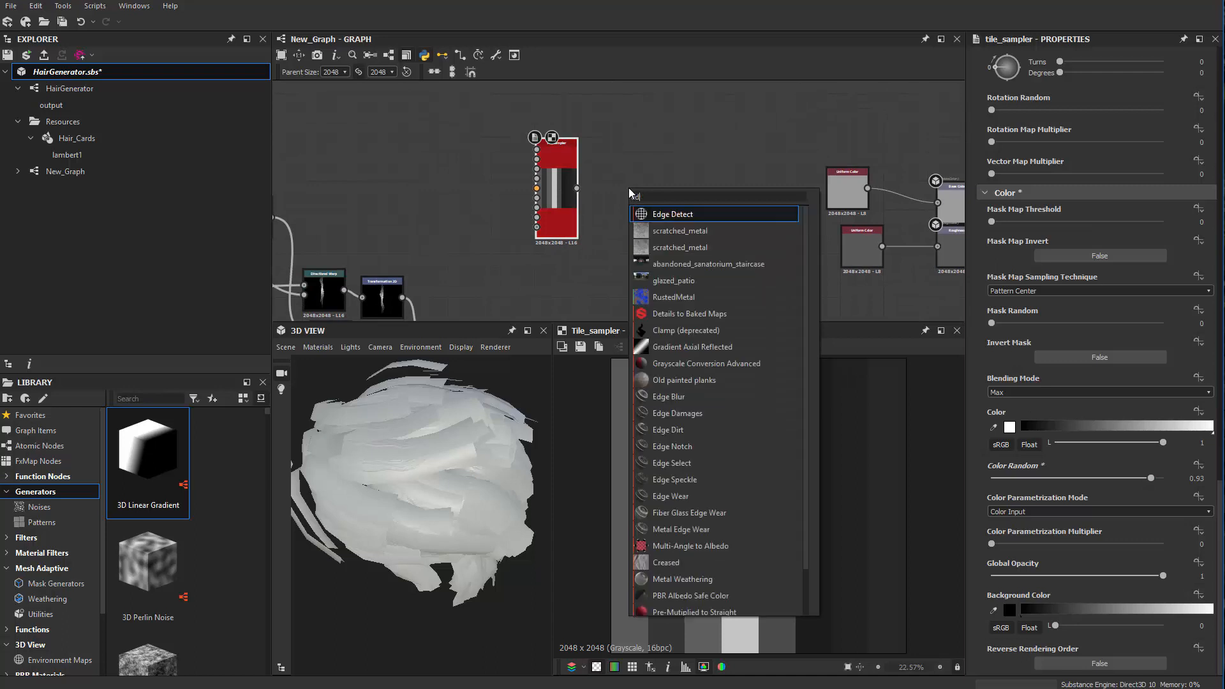
key(Return)
scroll(709, 477, up, 2)
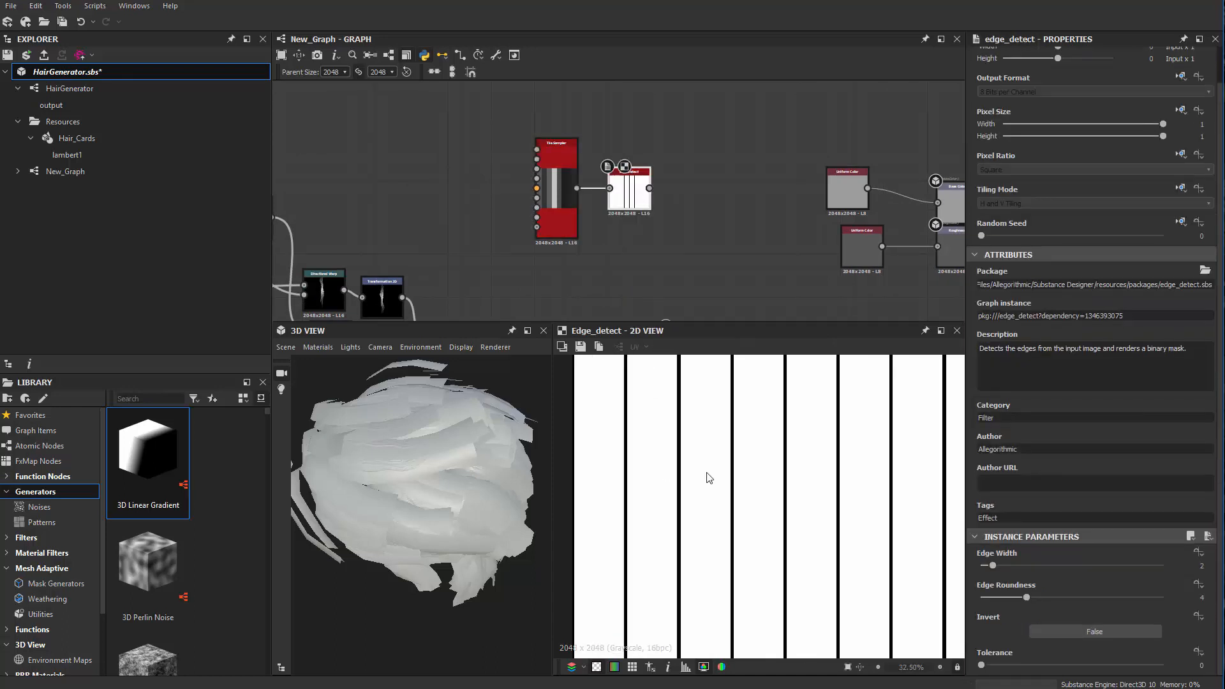
scroll(569, 198, up, 2)
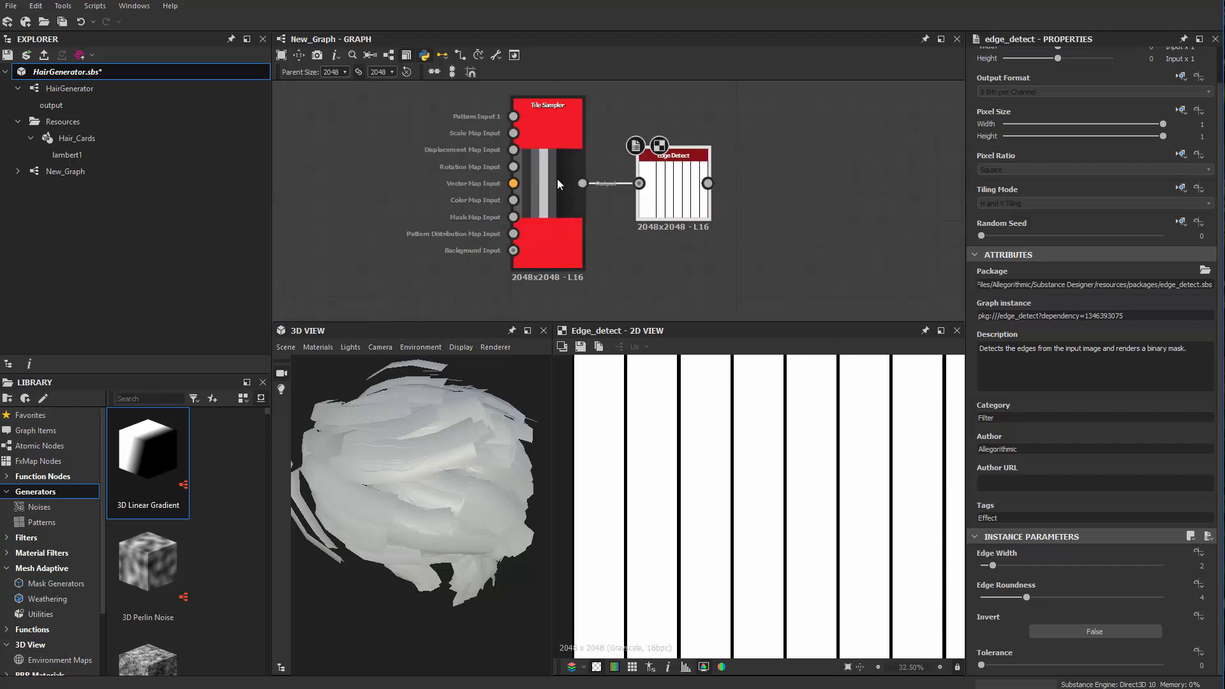
Respace the Tile Sampler and Edge Detect nodes and add an Invert Grayscale node after Edge Detect.
drag(557, 222, 455, 198)
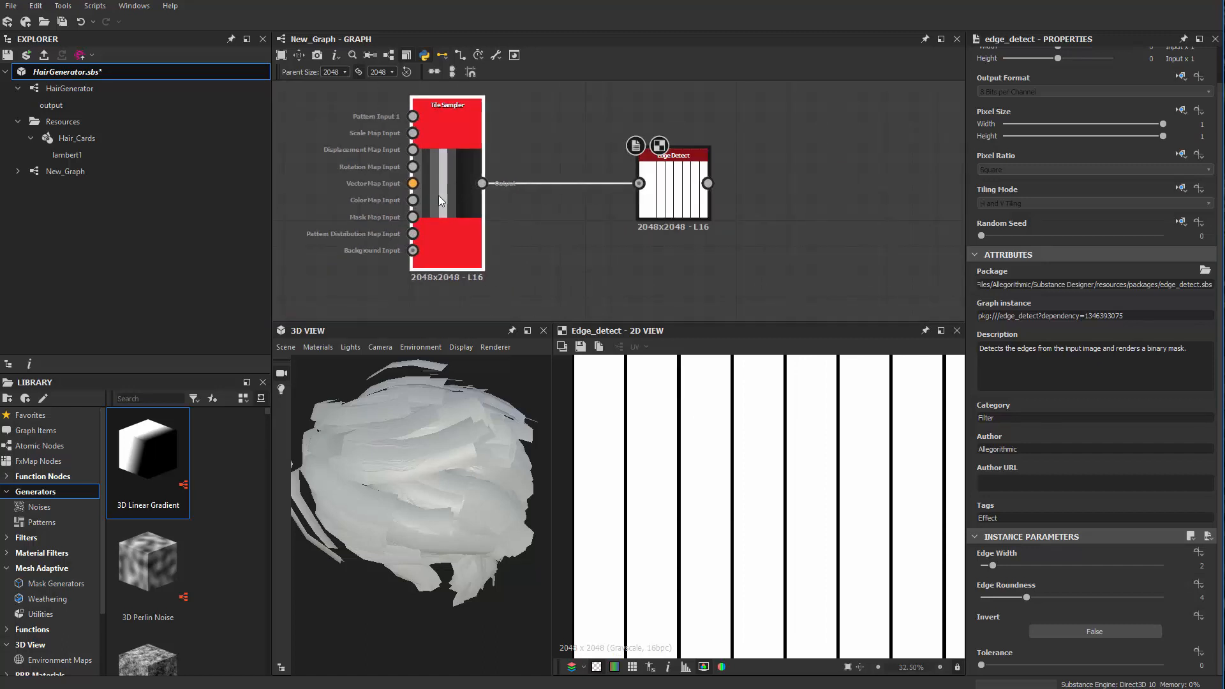
drag(684, 198, 610, 198)
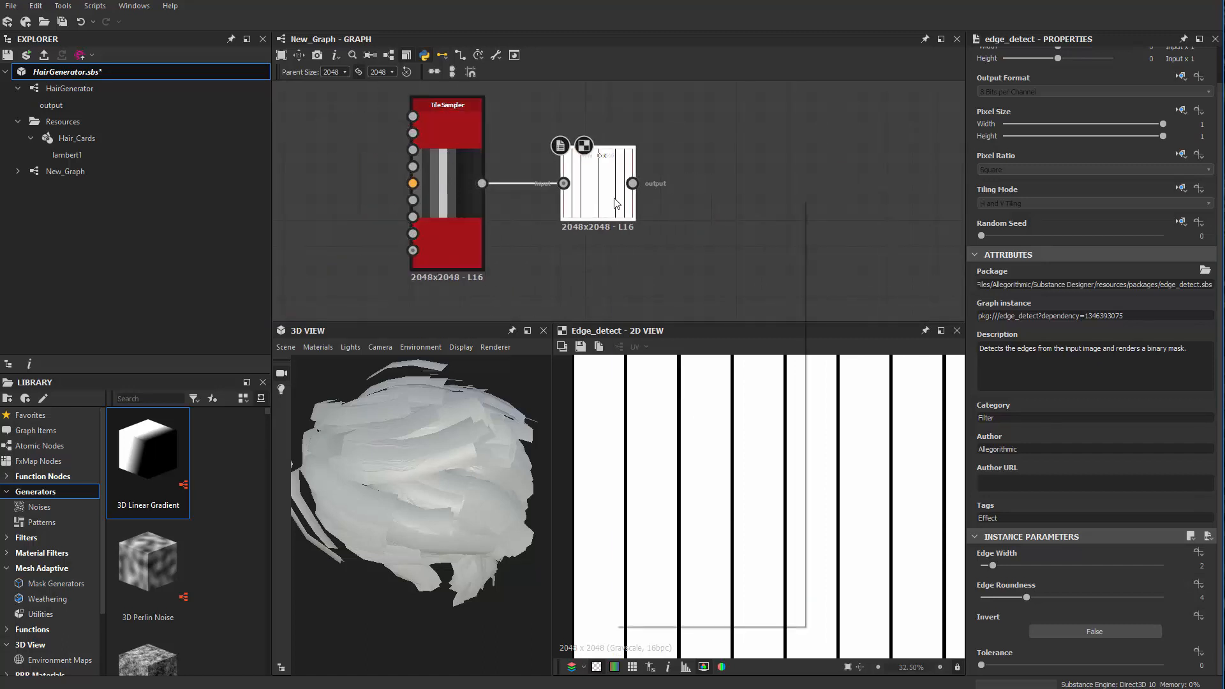
key(space)
text(invert)
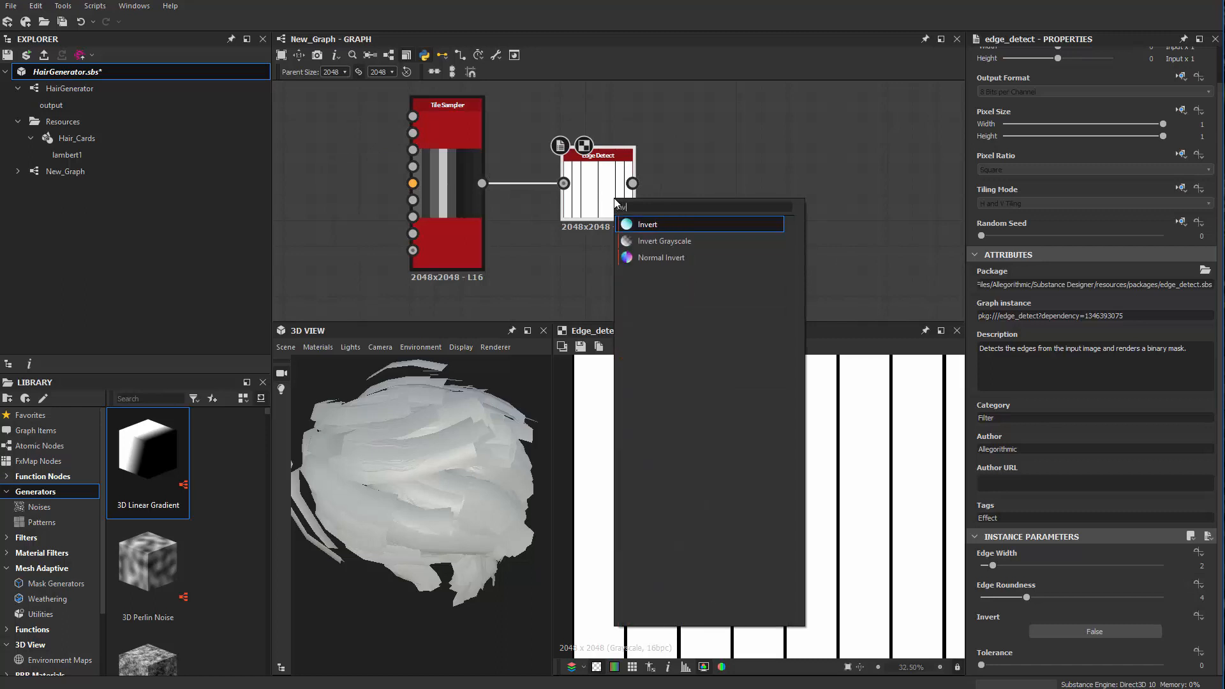
key(Return)
scroll(599, 159, down, 3)
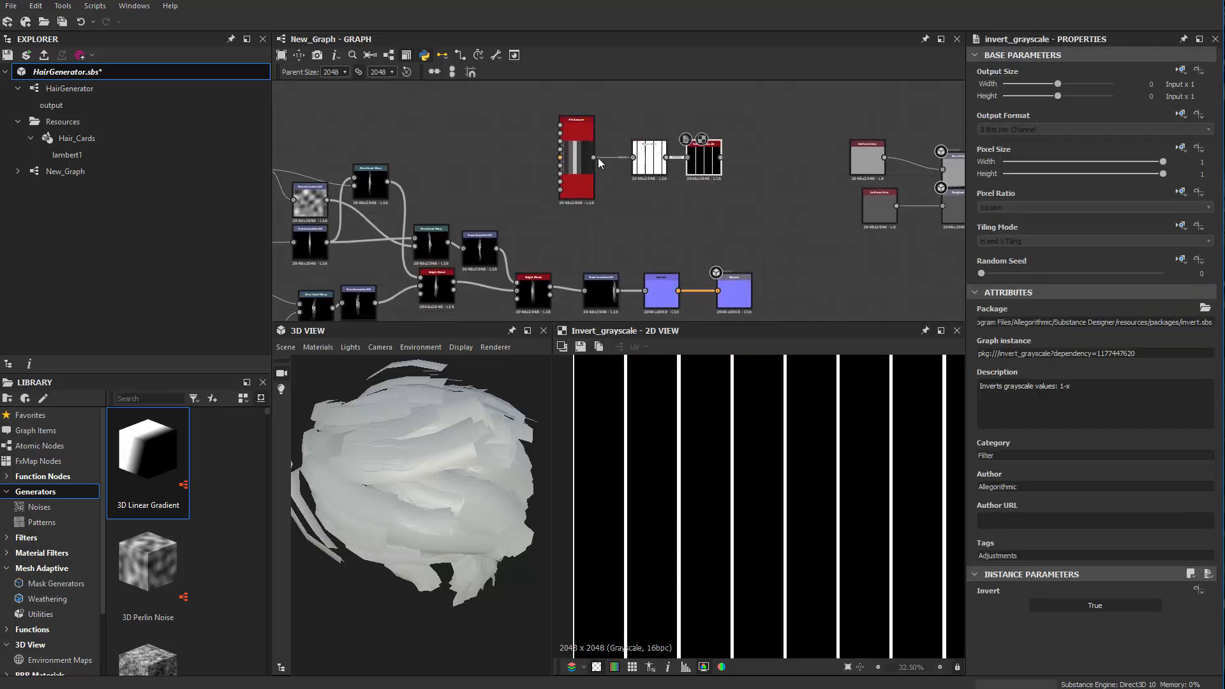
Space the Normal nodes away from the last Transformation 2D and add a Blend node fed by Invert Grayscale.
middle_drag(659, 182, 677, 125)
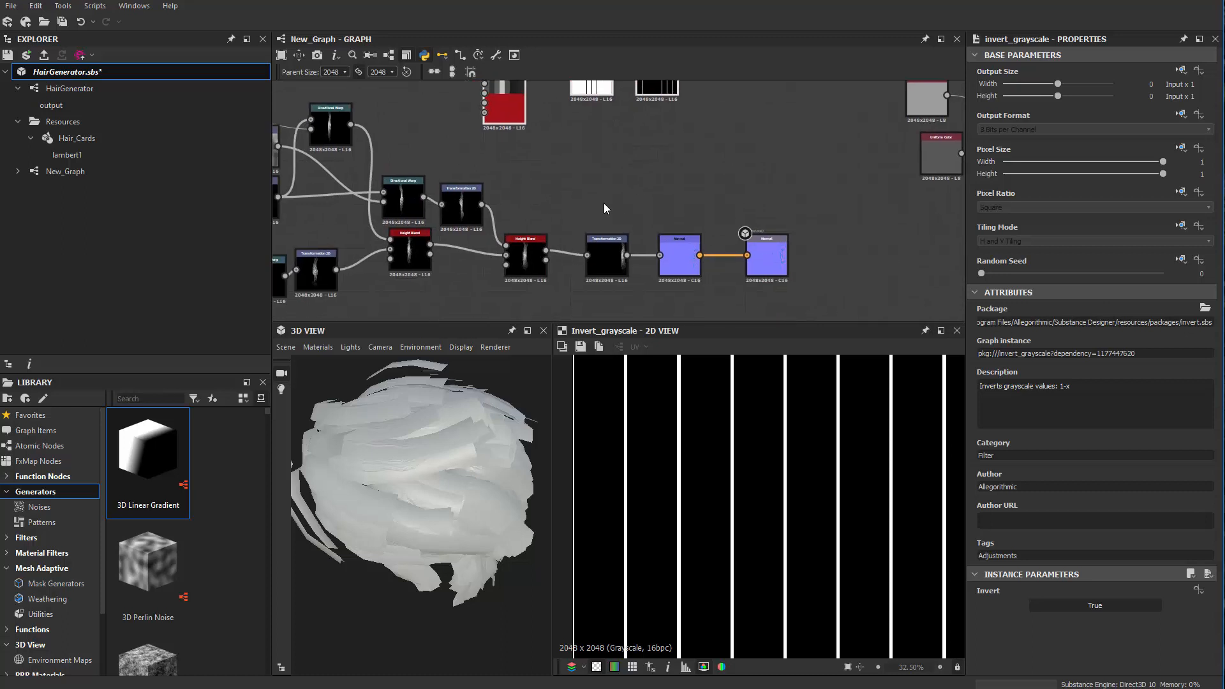
drag(622, 265, 738, 266)
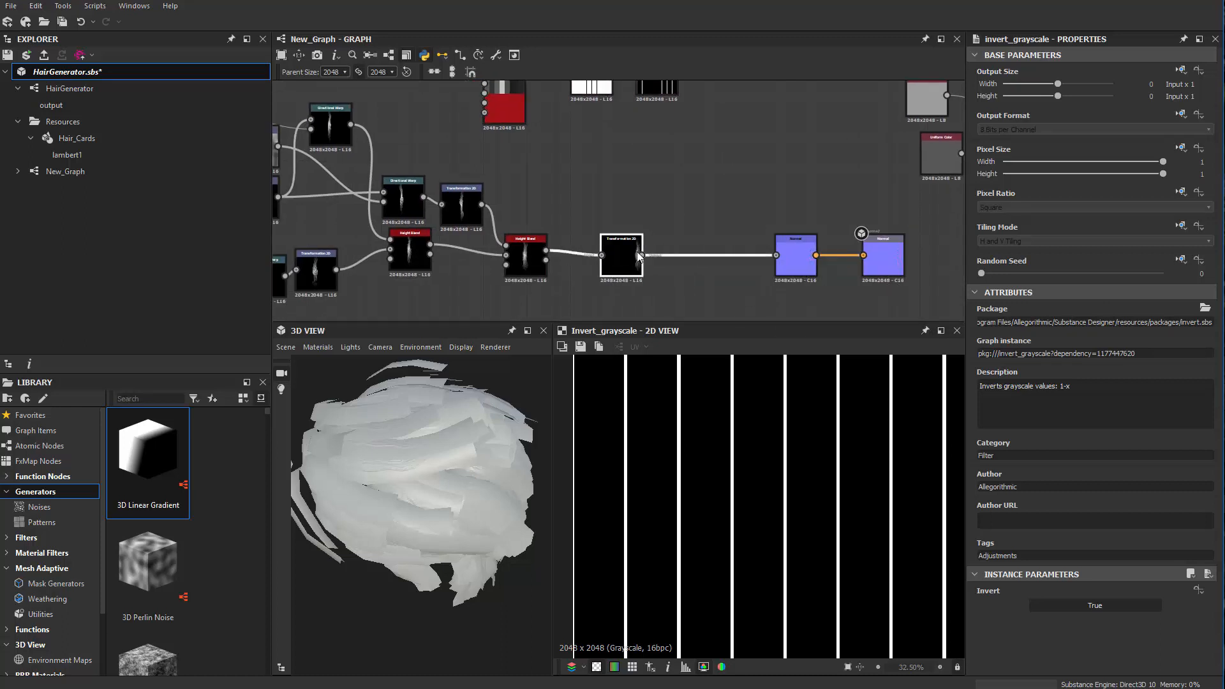
middle_drag(655, 202, 649, 262)
drag(647, 153, 641, 153)
middle_drag(707, 217, 698, 199)
key(space)
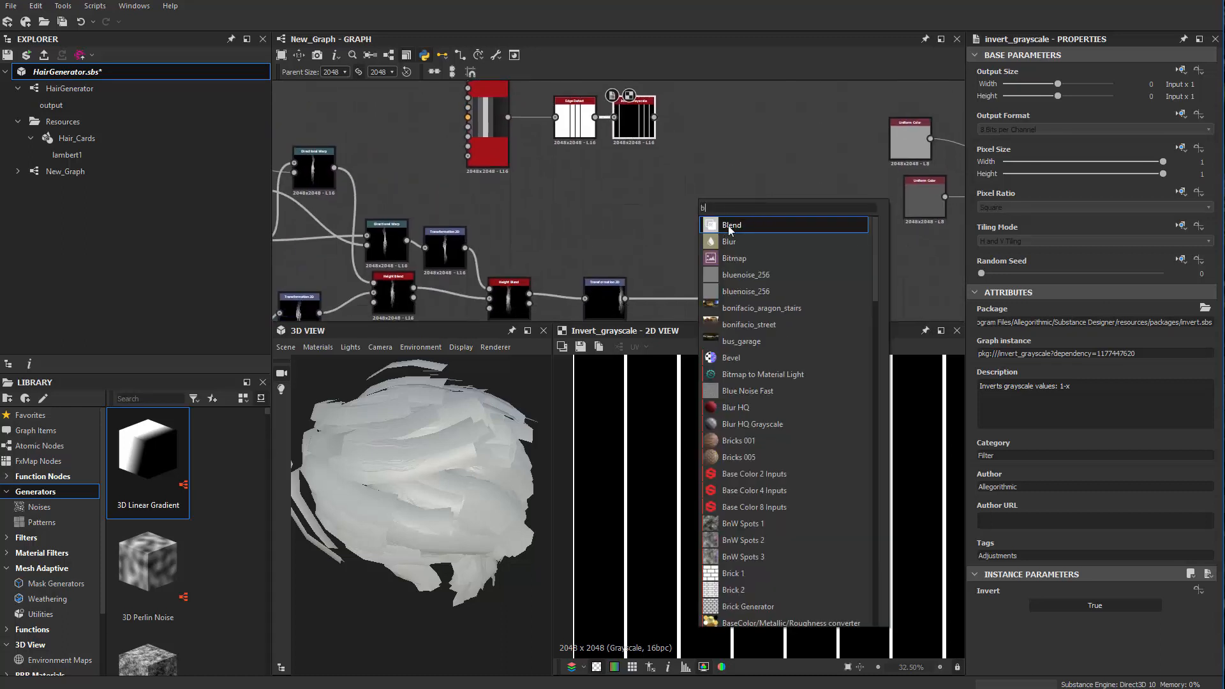
click(730, 225)
scroll(721, 200, up, 1)
drag(703, 119, 720, 218)
scroll(720, 218, up, 1)
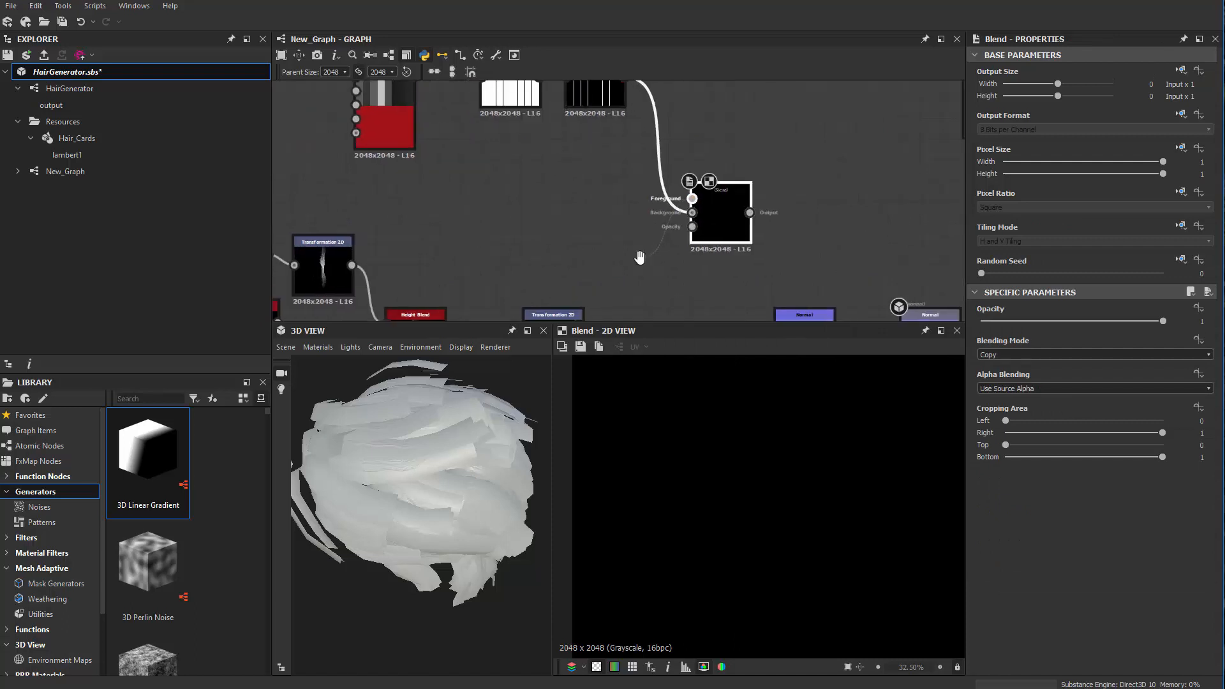
Wire Invert Grayscale into the Blend's Foreground and Transformation 2D into its Background, and feed the Blend output into the Normal node.
click(645, 236)
scroll(647, 238, down, 1)
scroll(647, 238, down, 1)
middle_drag(689, 231, 708, 162)
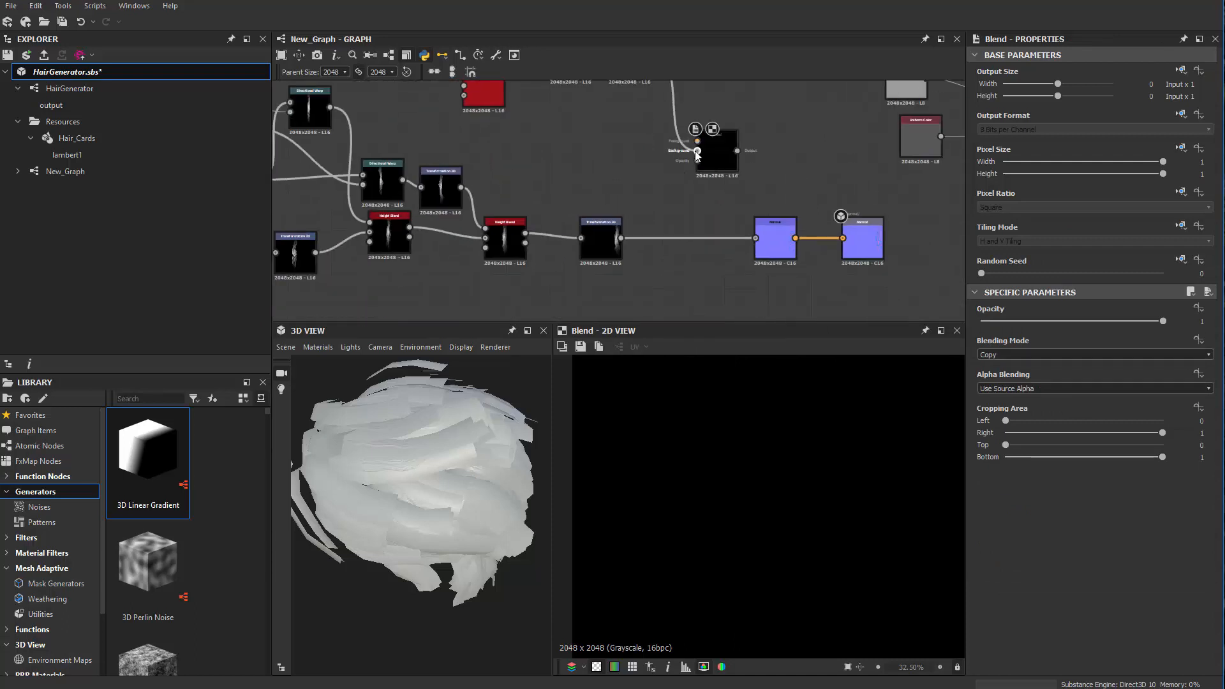
drag(696, 152, 617, 233)
scroll(616, 232, up, 1)
middle_drag(666, 90, 627, 165)
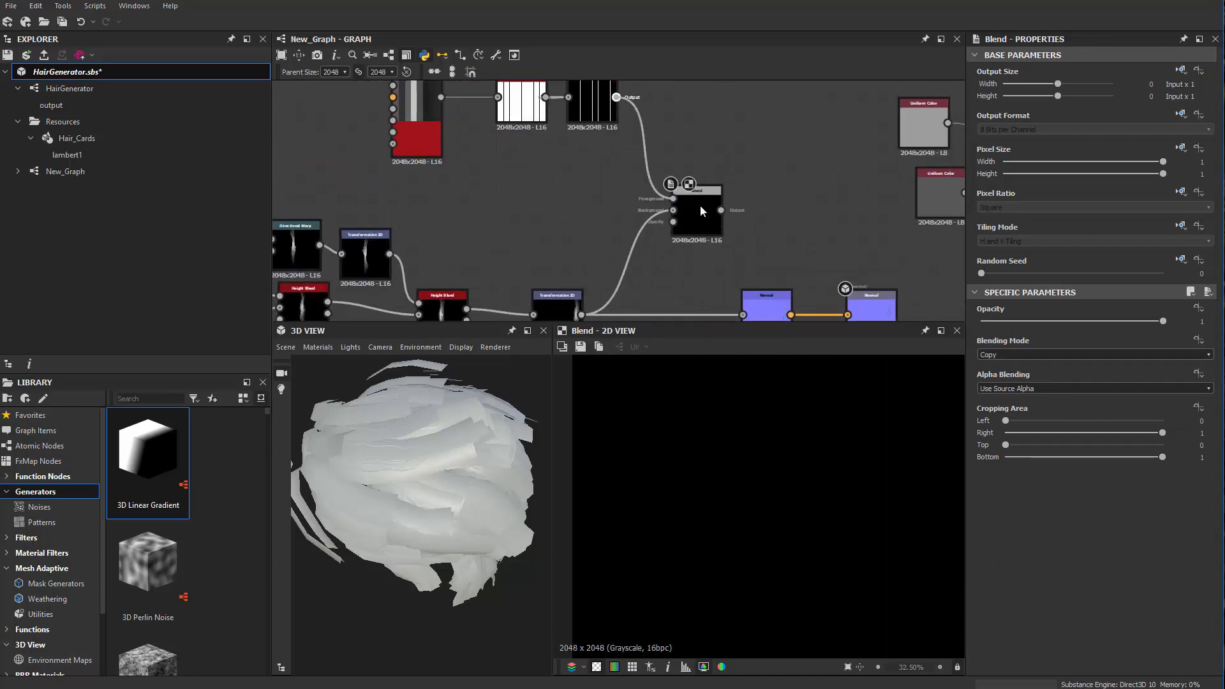
drag(748, 304, 748, 301)
Place the Blend node between Transformation 2D and Normal, and set its blending mode to Add (Linear Dodge).
middle_drag(688, 222, 707, 202)
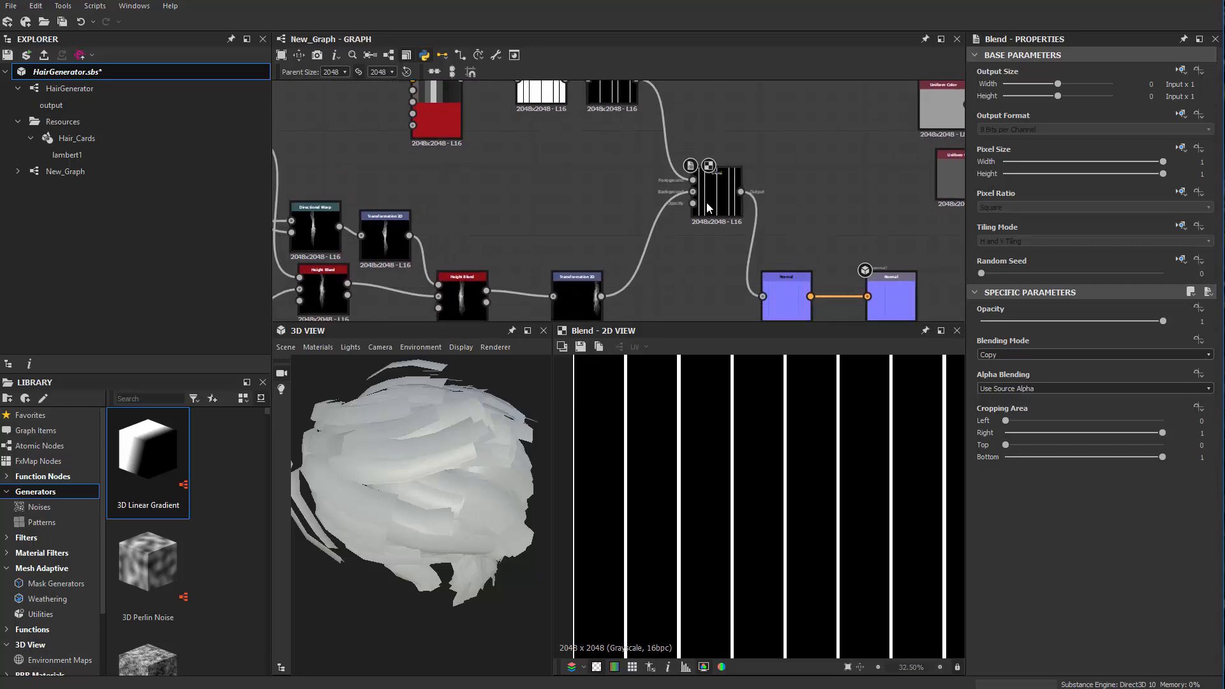
drag(707, 203, 690, 273)
middle_drag(689, 273, 696, 247)
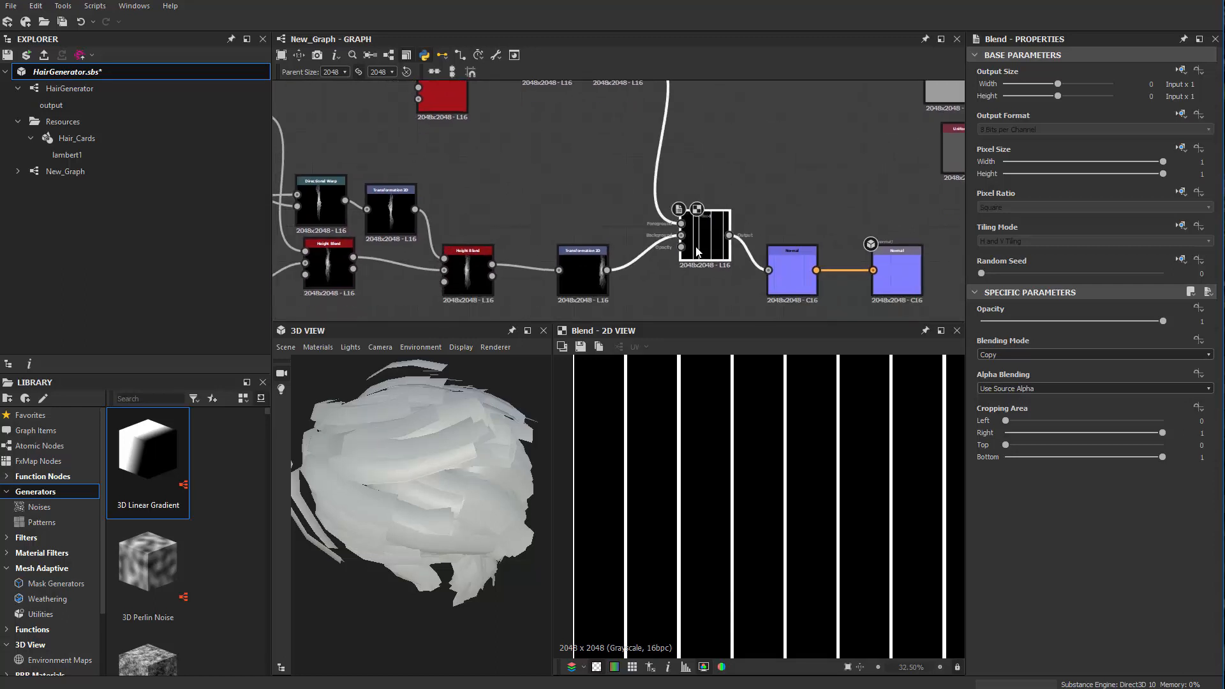
click(1017, 356)
click(1009, 371)
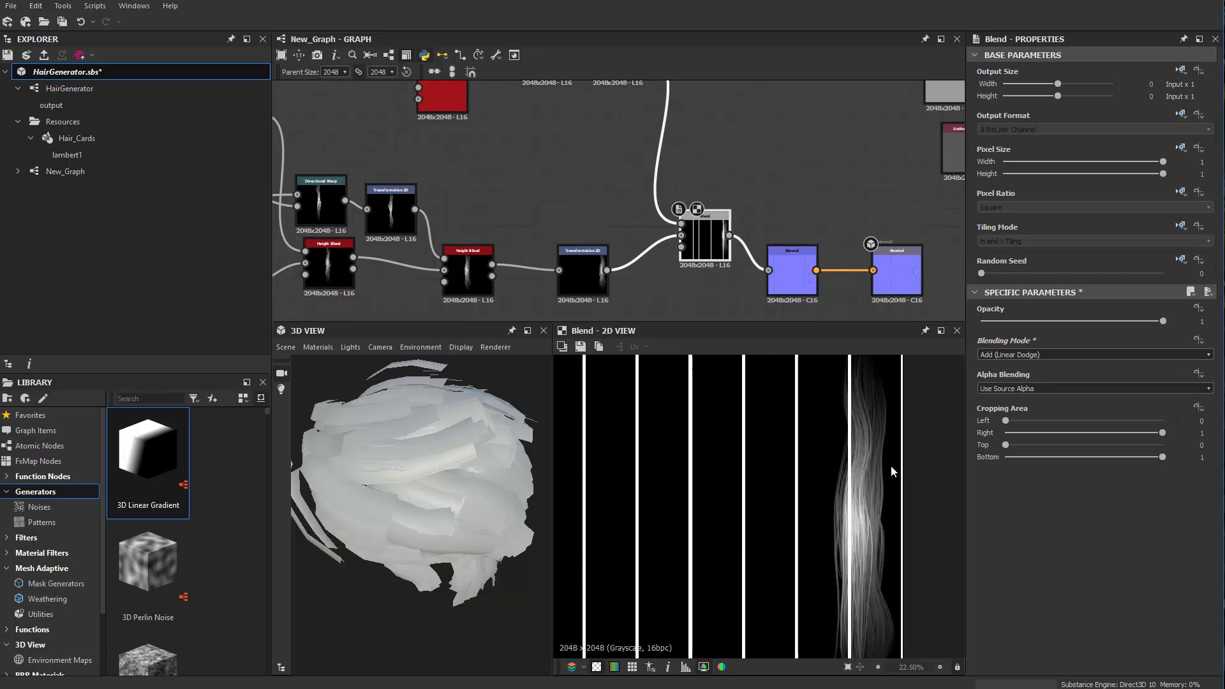
Shift the strand in the last Transformation 2D to an X offset of -0.45, inside the rightmost guide column.
scroll(798, 180, down, 1)
middle_drag(774, 164, 761, 230)
scroll(619, 250, up, 1)
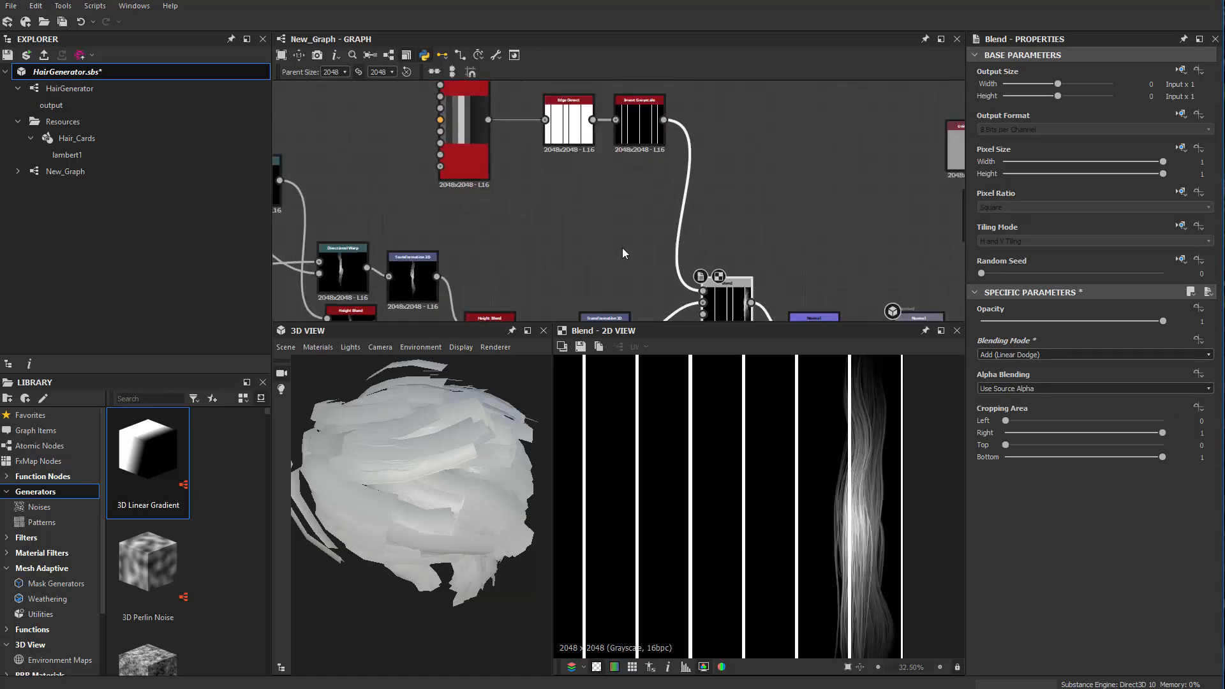
middle_drag(622, 247, 650, 133)
click(639, 206)
scroll(818, 513, down, 1)
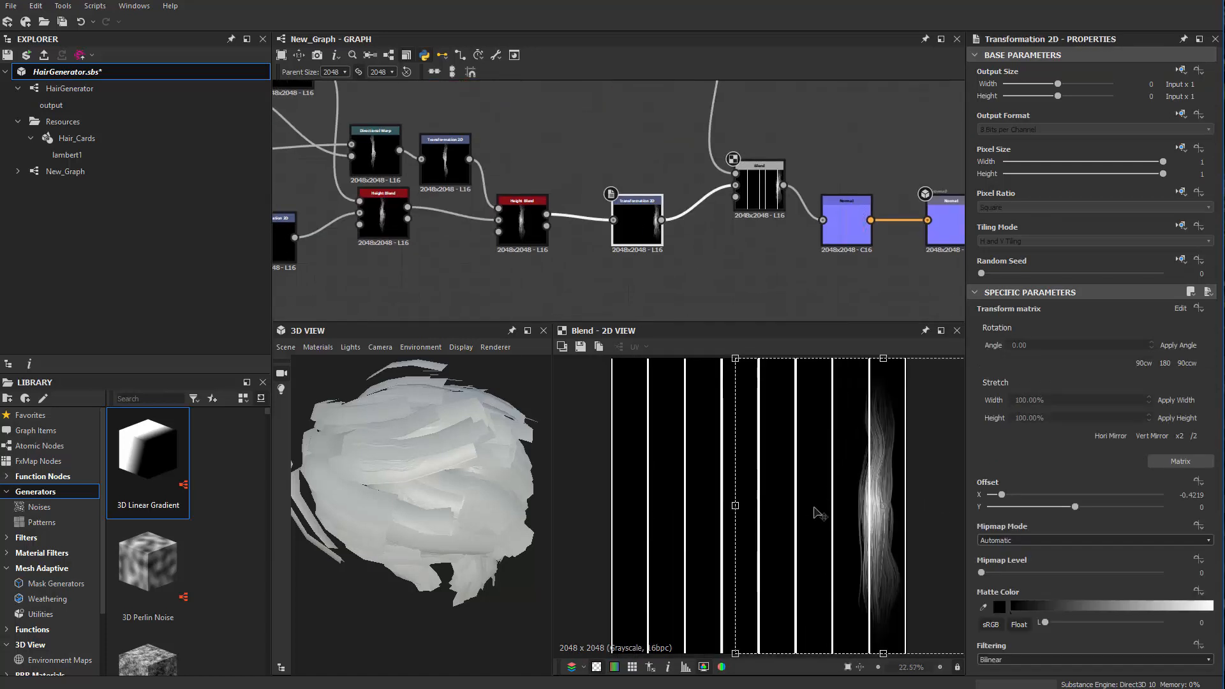
drag(842, 486, 850, 487)
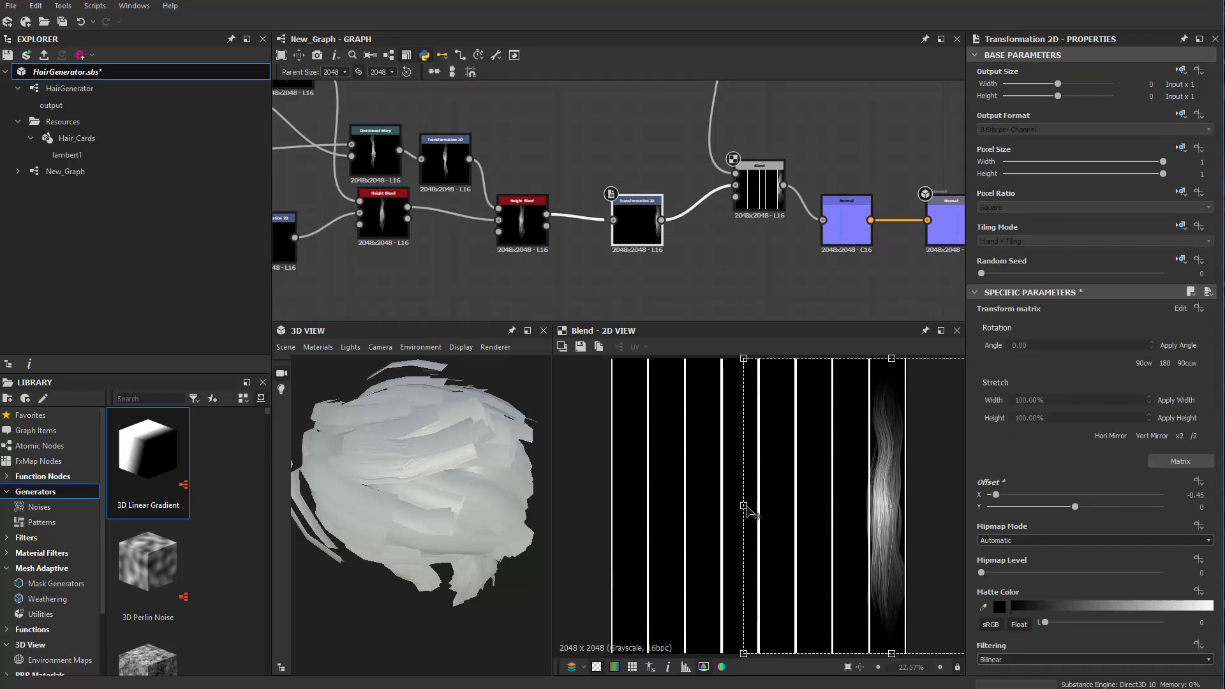
Stretch the Transformation 2D vertically beyond the tile's height and fine-tune its offset to X -0.4575, Y 0.0795.
scroll(850, 466, down, 1)
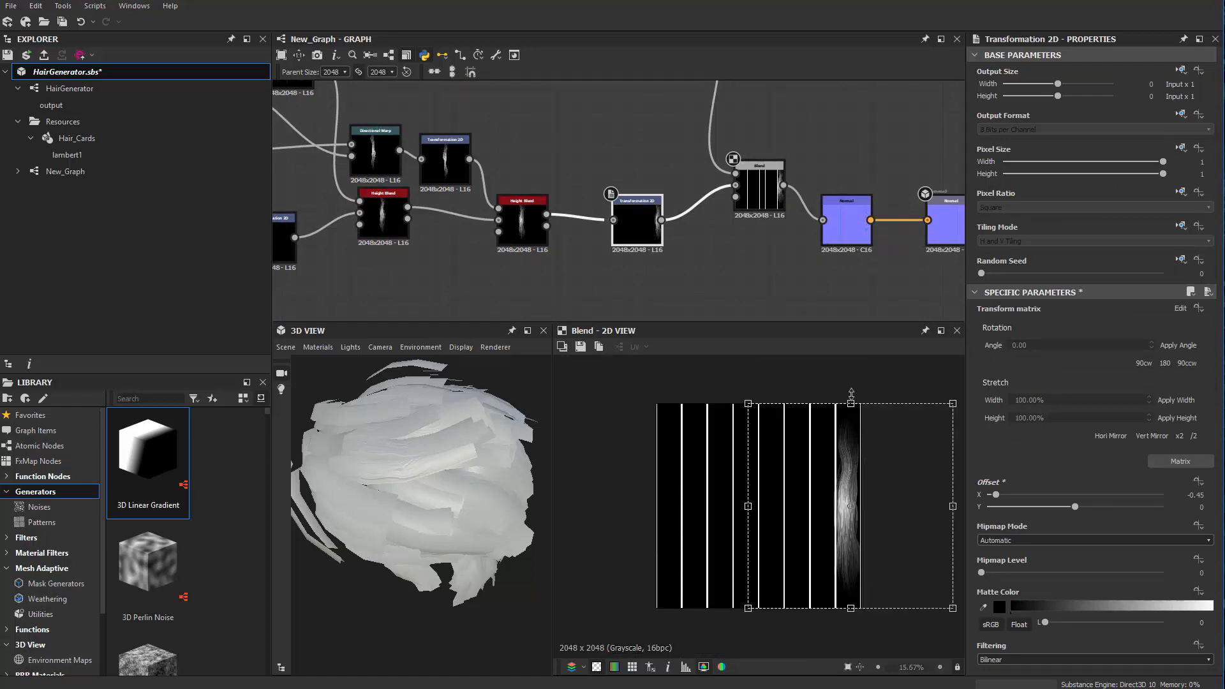
drag(851, 394, 851, 353)
drag(848, 465, 849, 446)
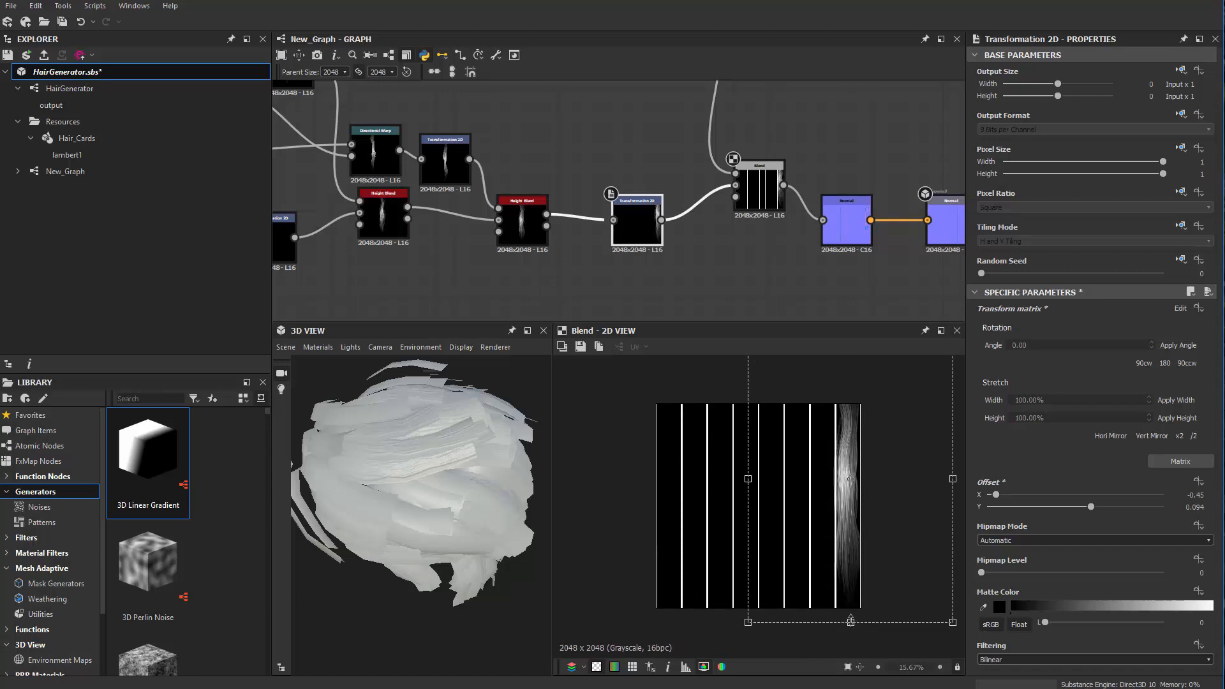
scroll(750, 496, up, 2)
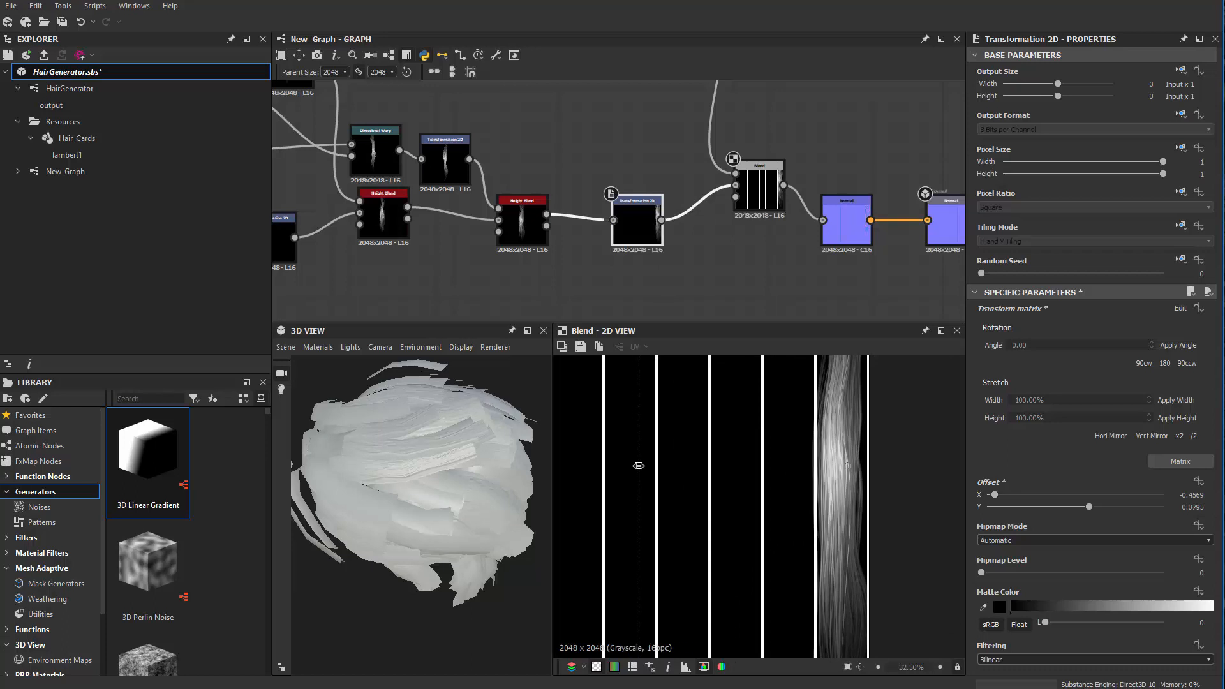
drag(793, 494, 793, 495)
scroll(877, 497, down, 1)
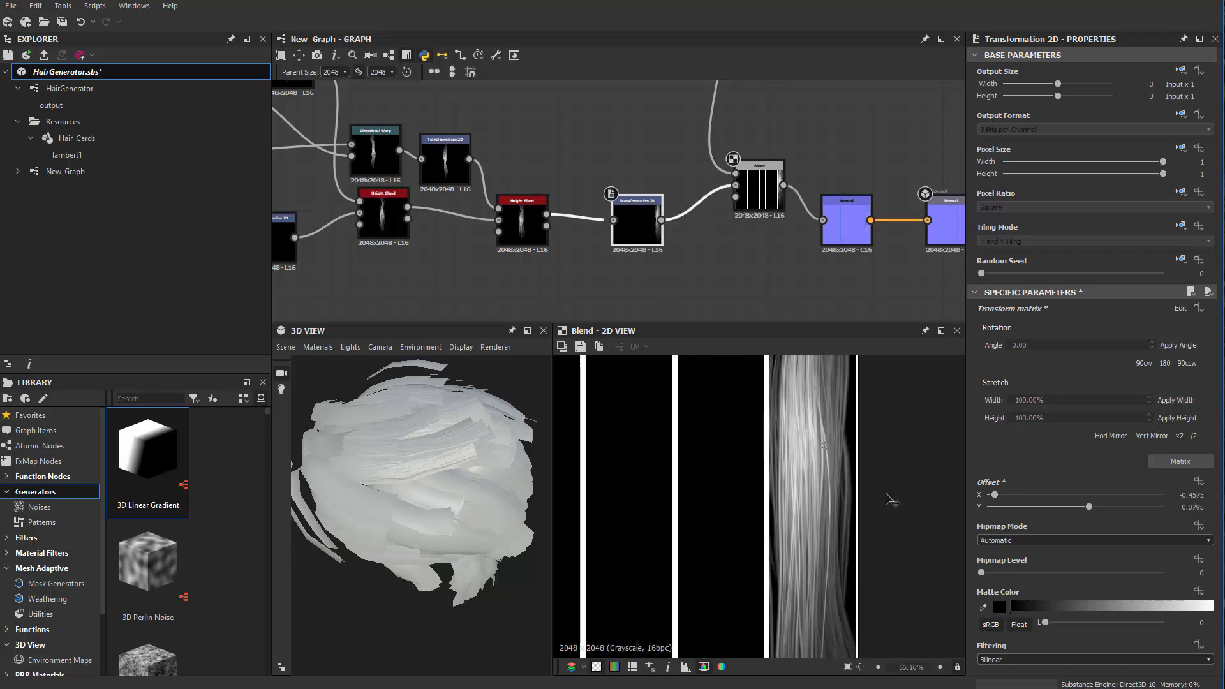
scroll(846, 530, up, 3)
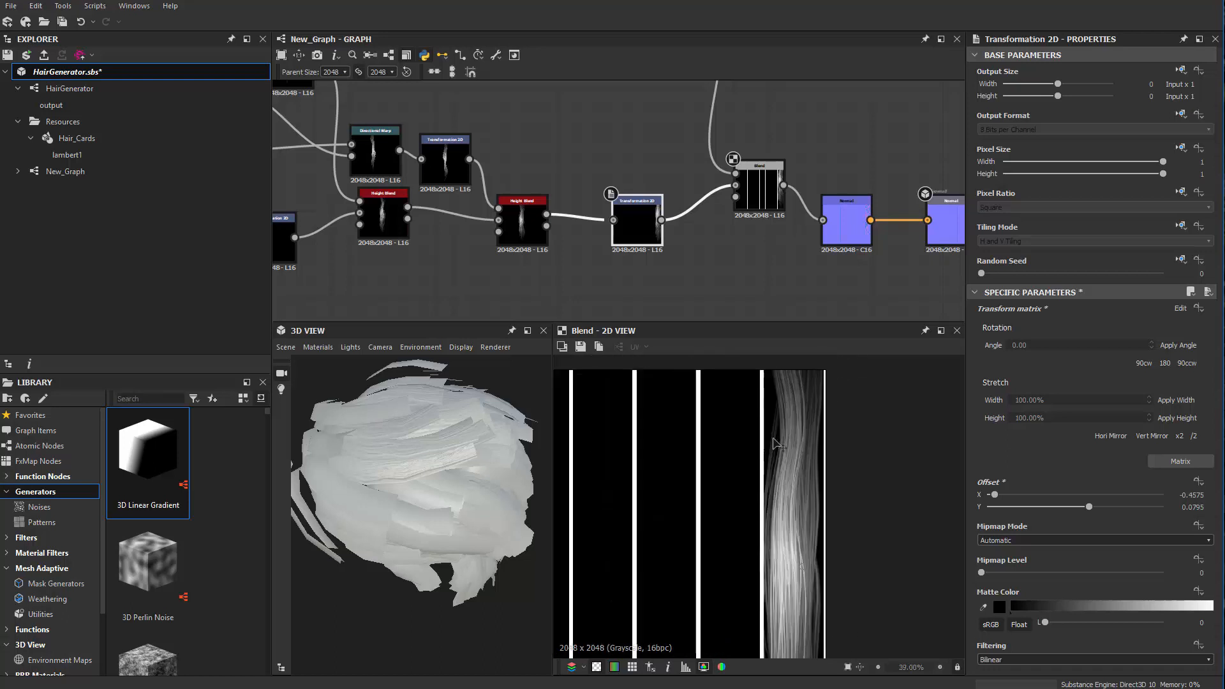
Add a new Output node beneath the Normal output in the graph.
scroll(508, 472, up, 3)
alt+drag(480, 473, 507, 461)
scroll(400, 504, down, 2)
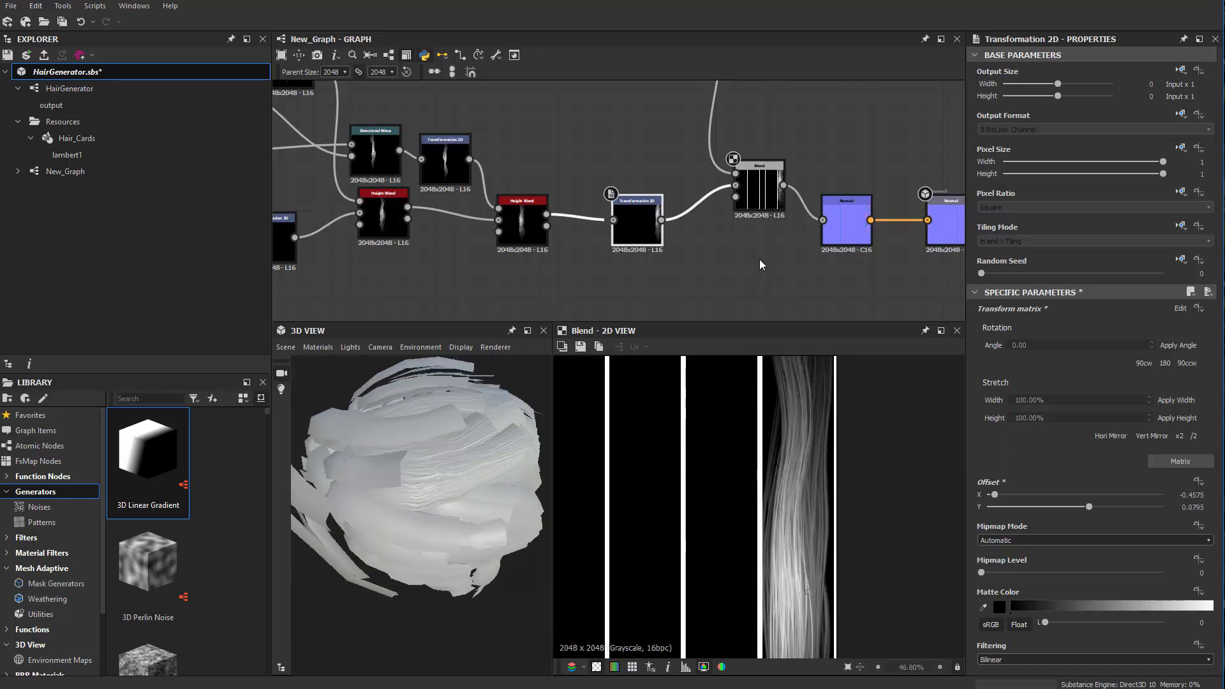
scroll(595, 219, down, 2)
scroll(644, 217, up, 2)
middle_drag(708, 214, 652, 236)
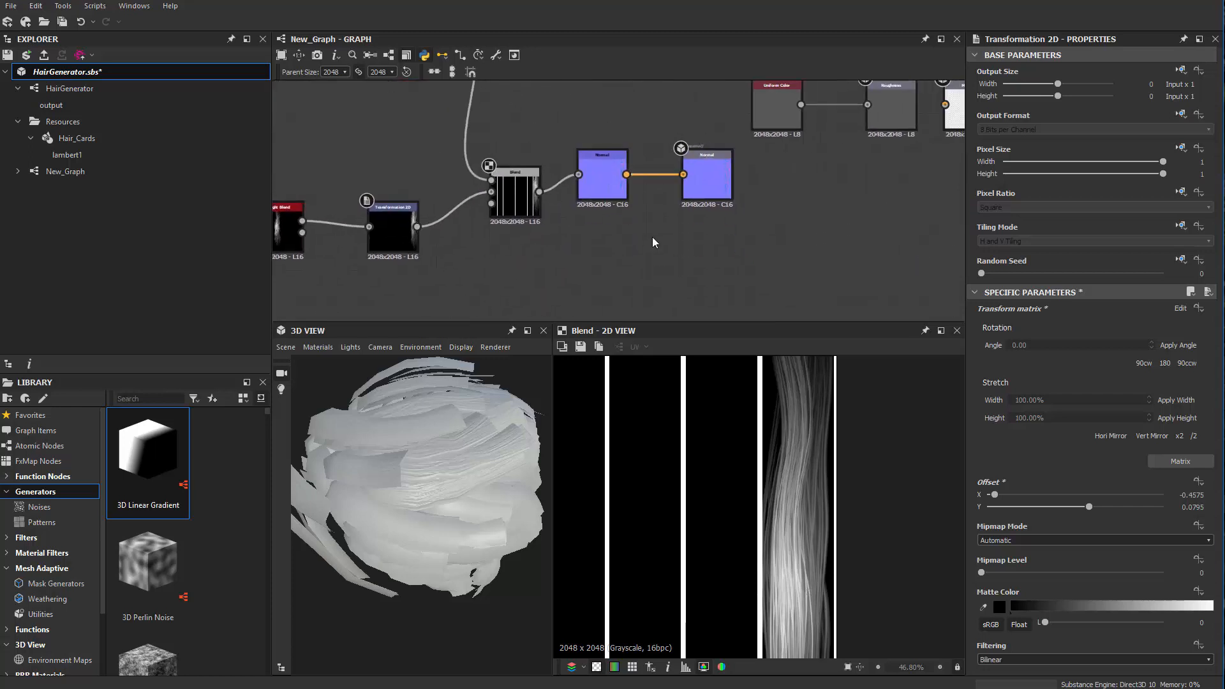
right_click(645, 248)
click(530, 249)
right_click(616, 231)
mouse_move(748, 243)
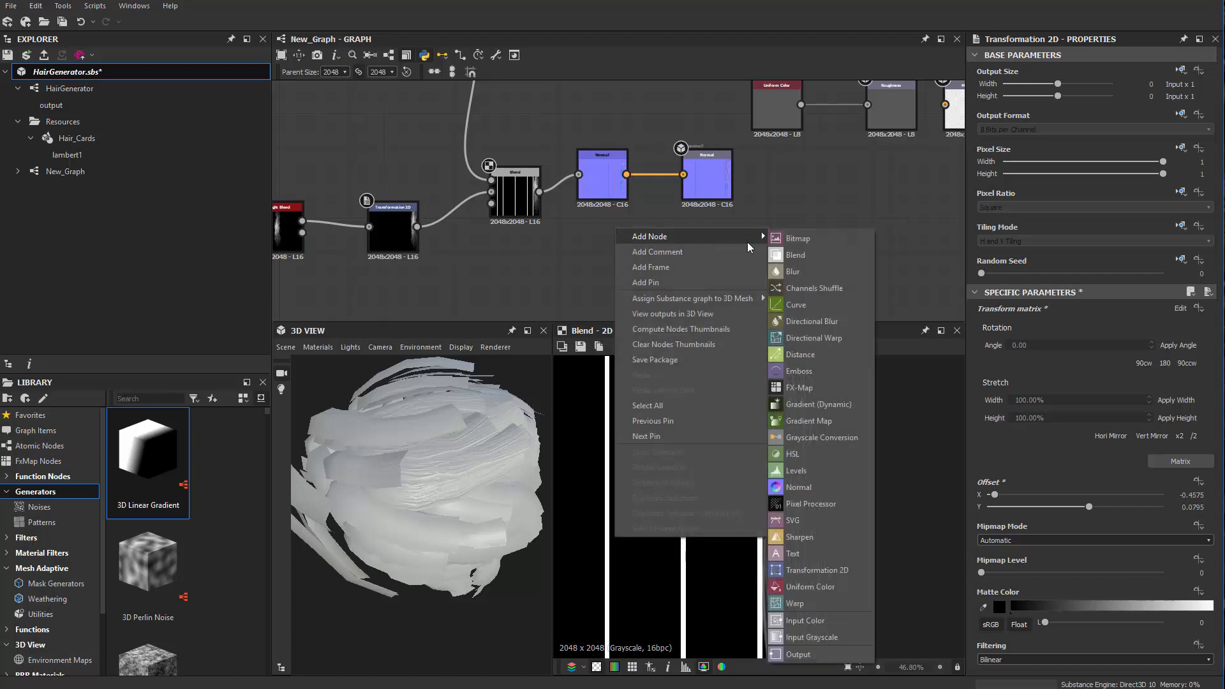
click(821, 654)
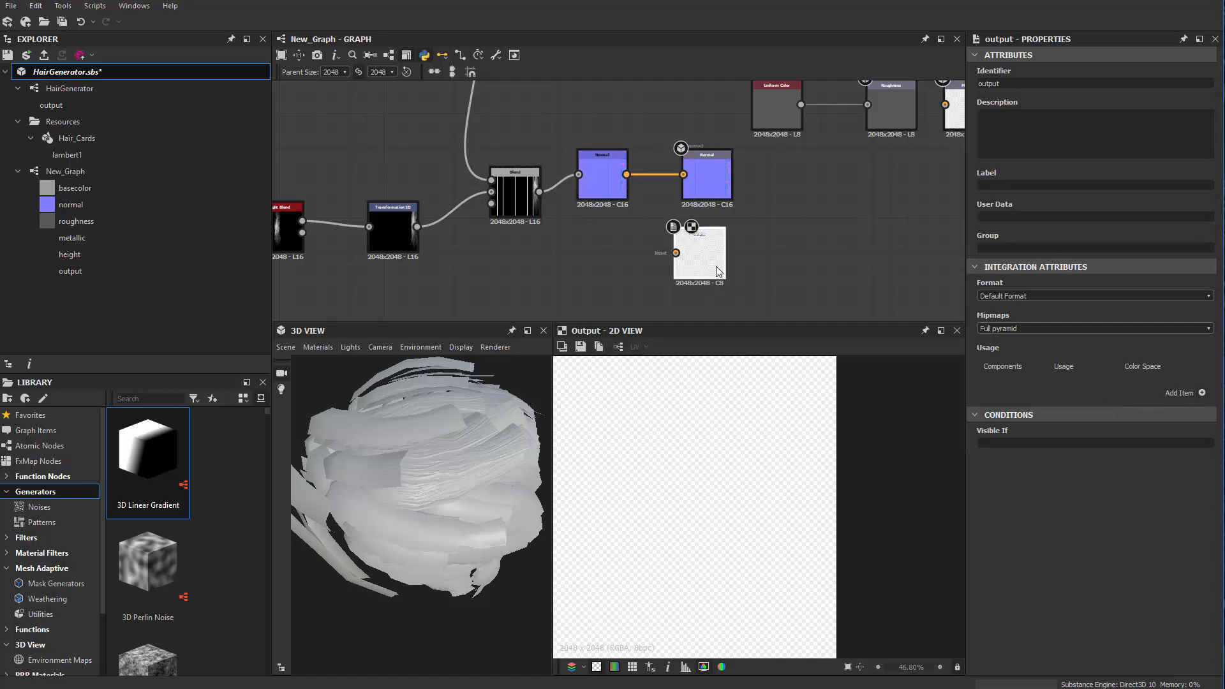
Give the new Output node an opacity usage and show it as the Opacity channel on the 3D hair cards.
click(1202, 393)
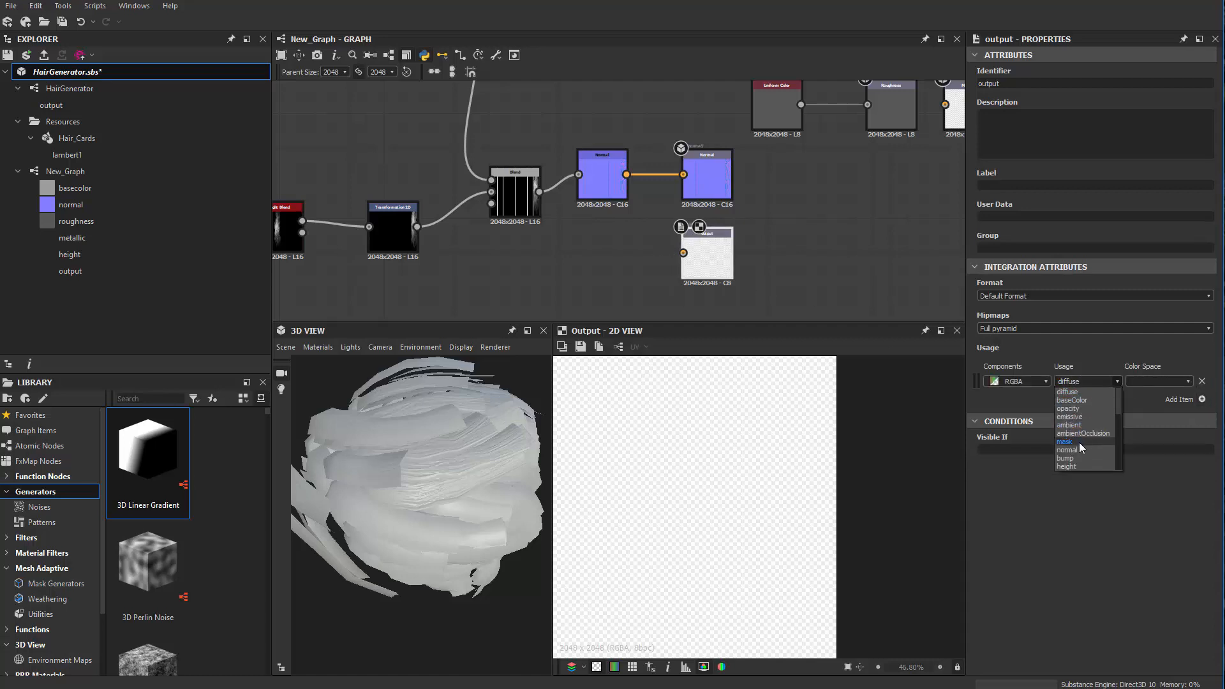
click(1081, 410)
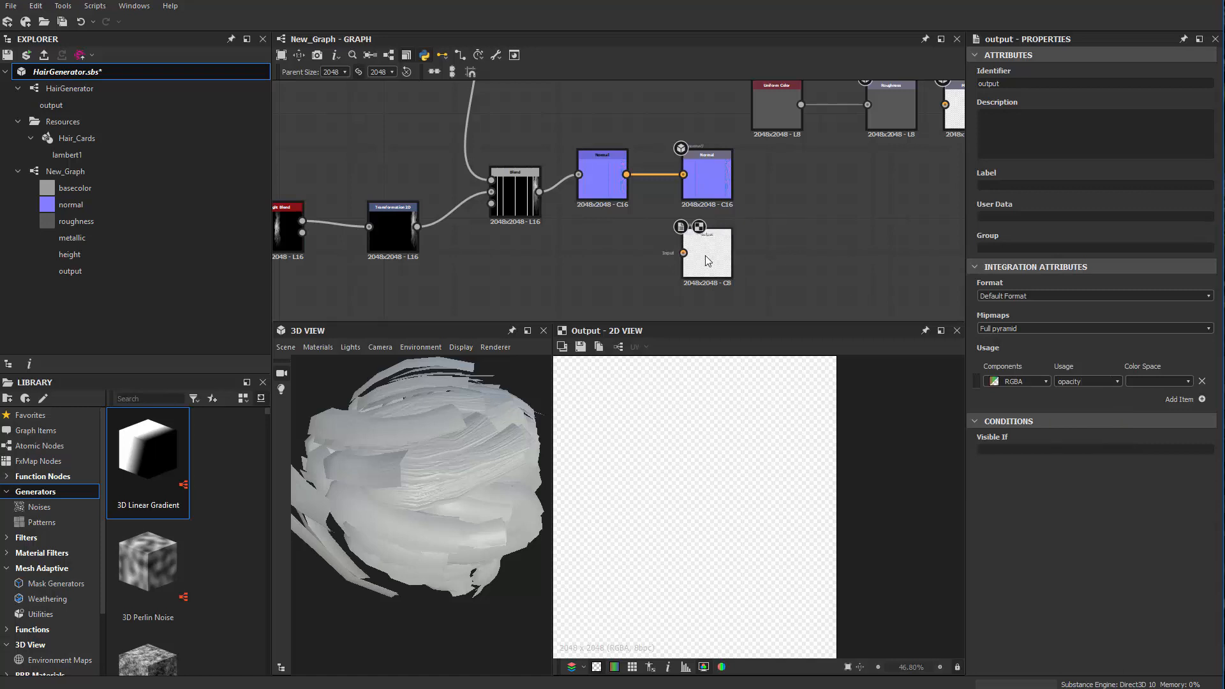
right_click(449, 442)
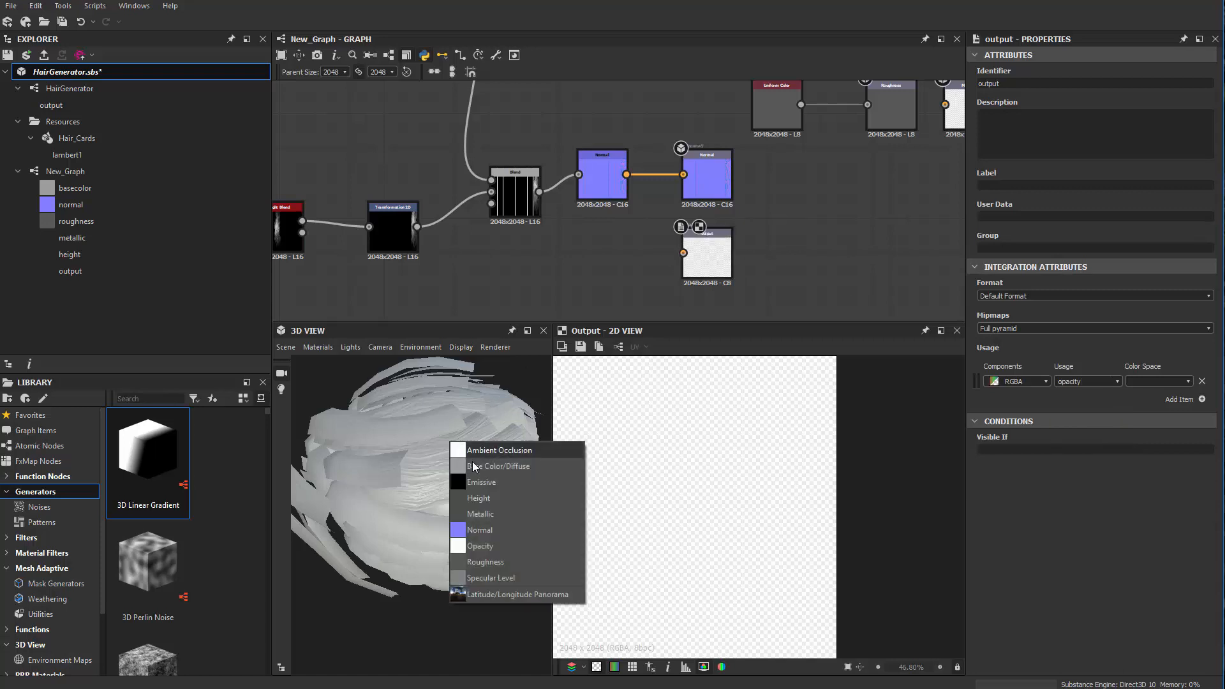
click(502, 542)
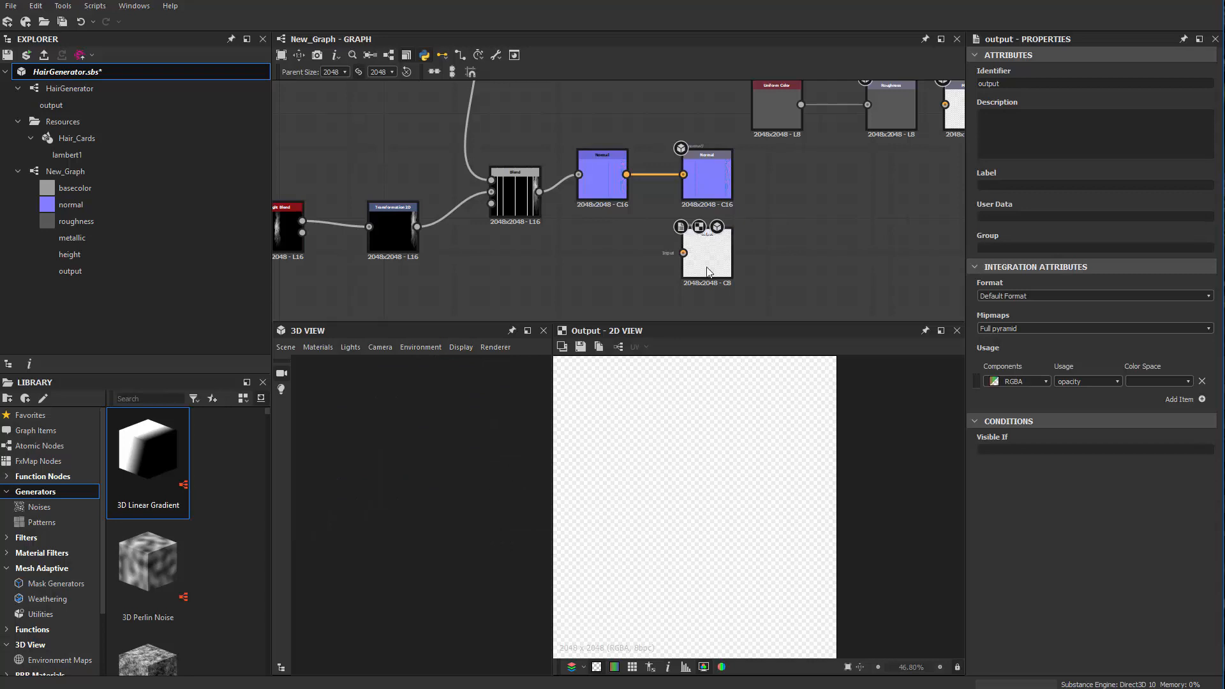
Connect the Blend node's output to the opacity Output node and check the hair cards in 3D.
scroll(584, 263, up, 1)
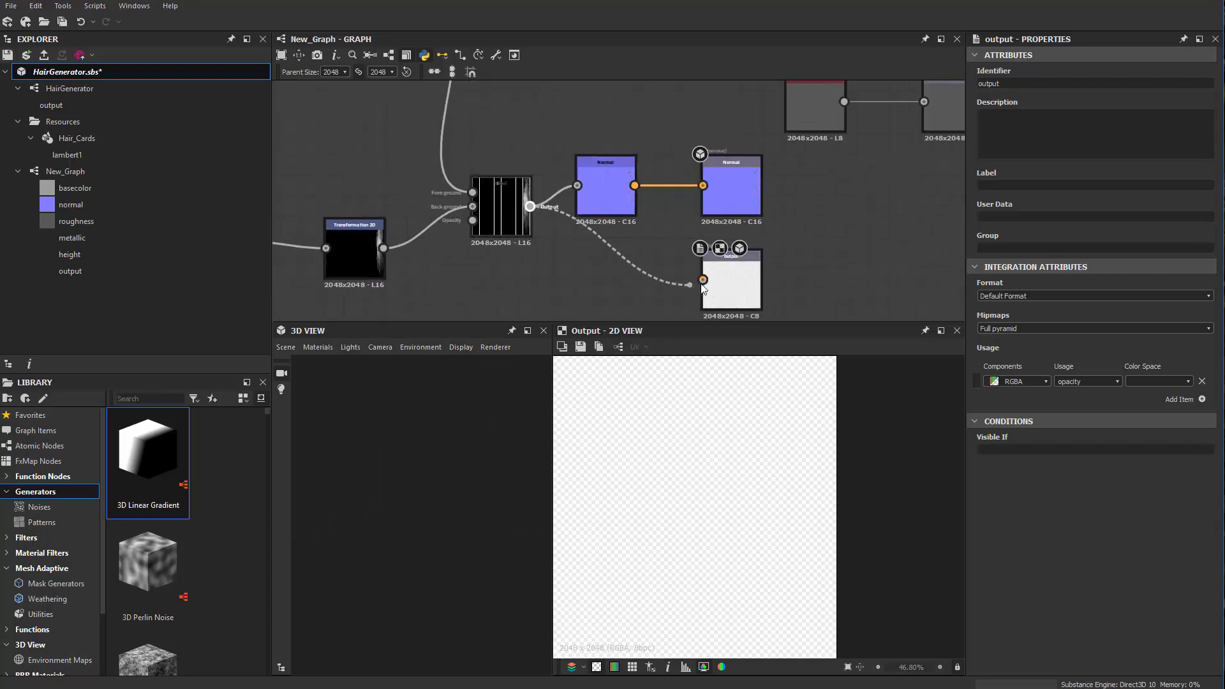
drag(703, 289, 703, 279)
drag(493, 489, 423, 512)
scroll(423, 512, up, 3)
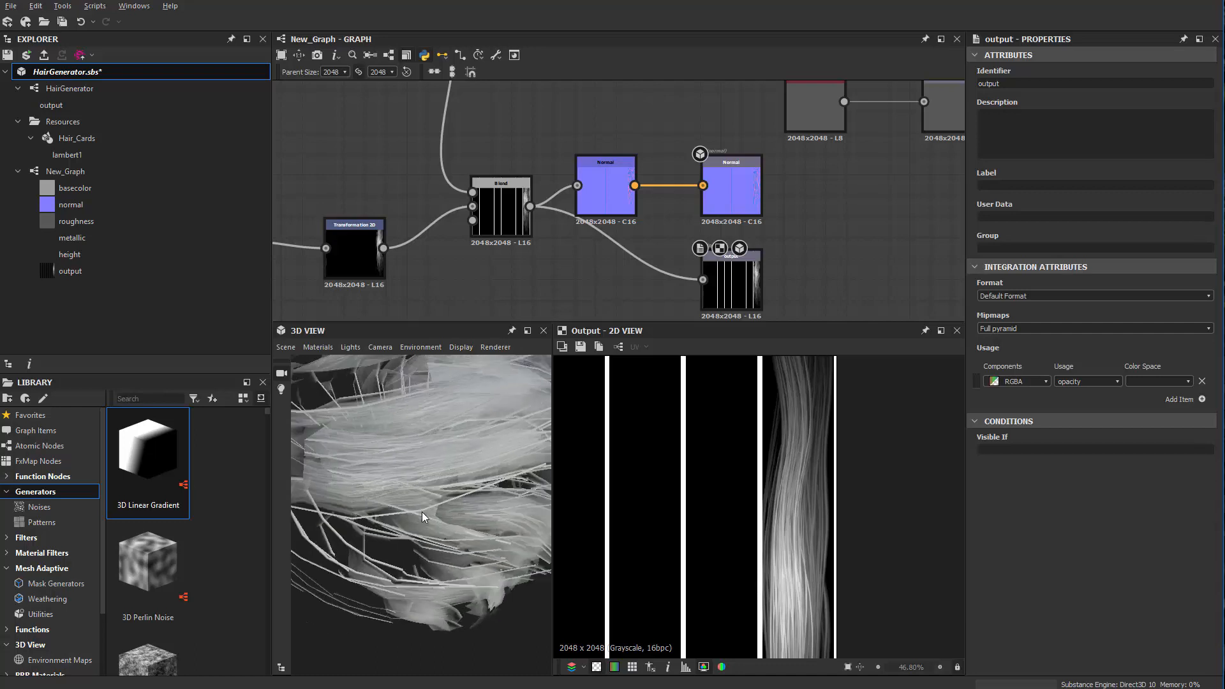
scroll(402, 492, down, 5)
Move the Normal node and its output higher in the graph, away from the opacity Output node.
middle_drag(618, 285, 607, 264)
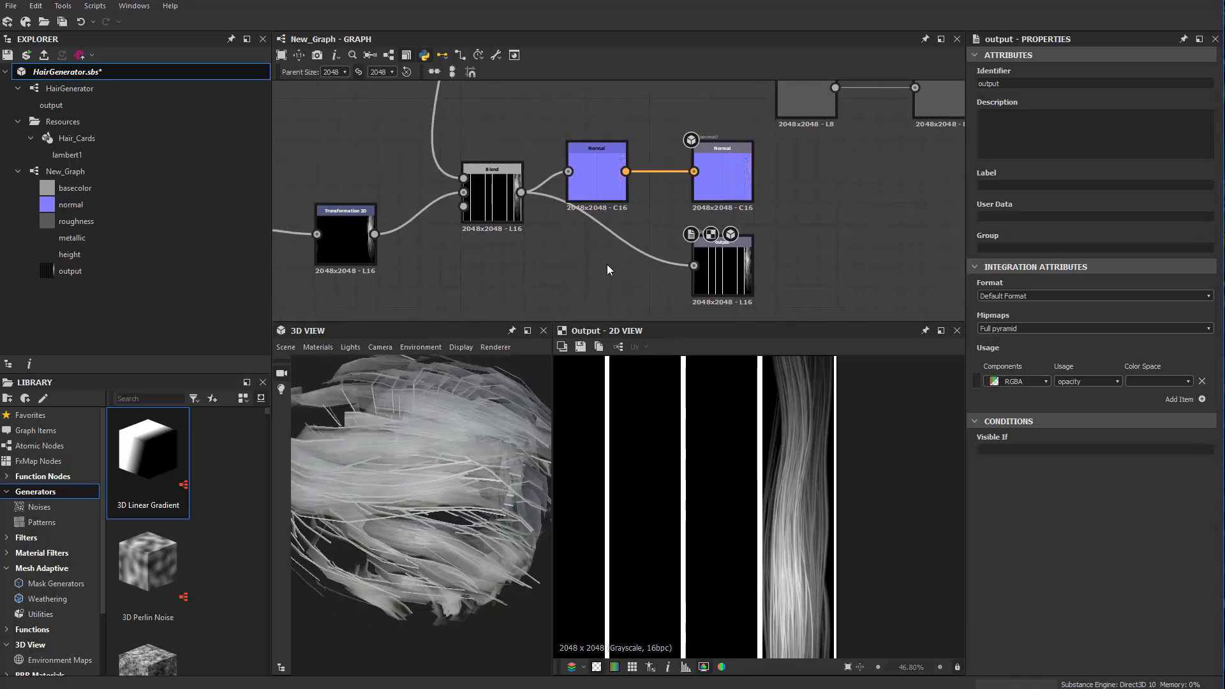
drag(610, 199, 632, 145)
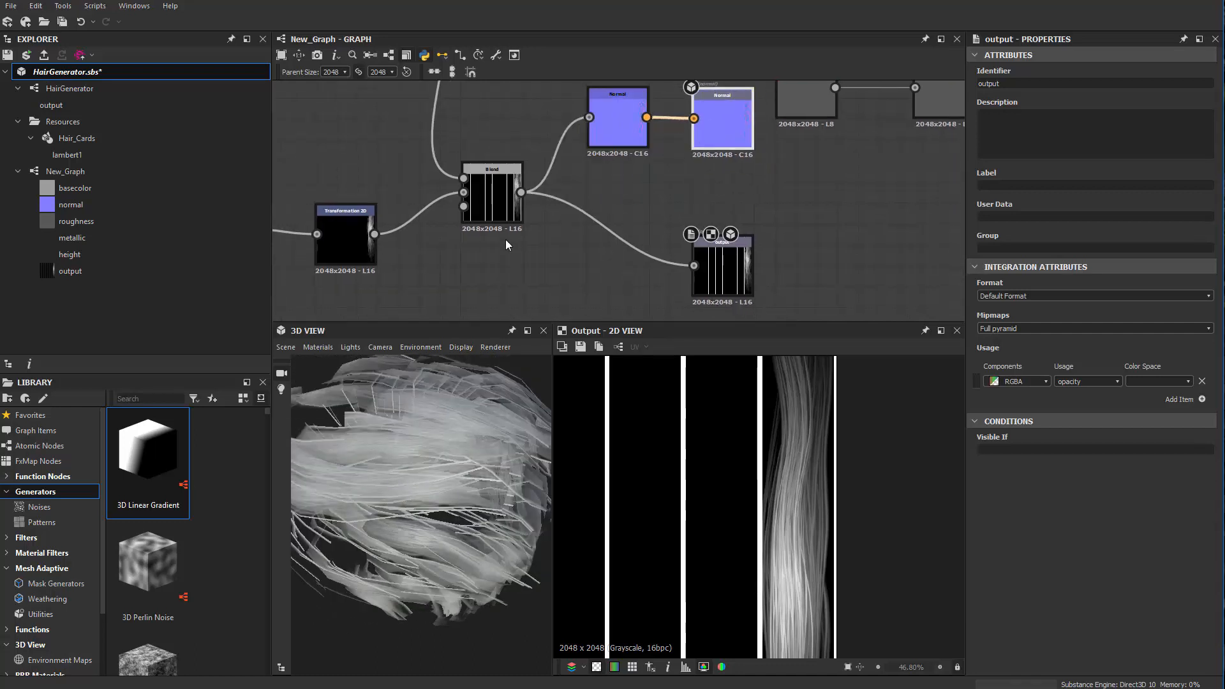
middle_drag(522, 277, 525, 283)
Set the Blend node's Opacity to 0 to hide the guide lines, and inspect the hair cards in 3D.
drag(441, 494, 433, 500)
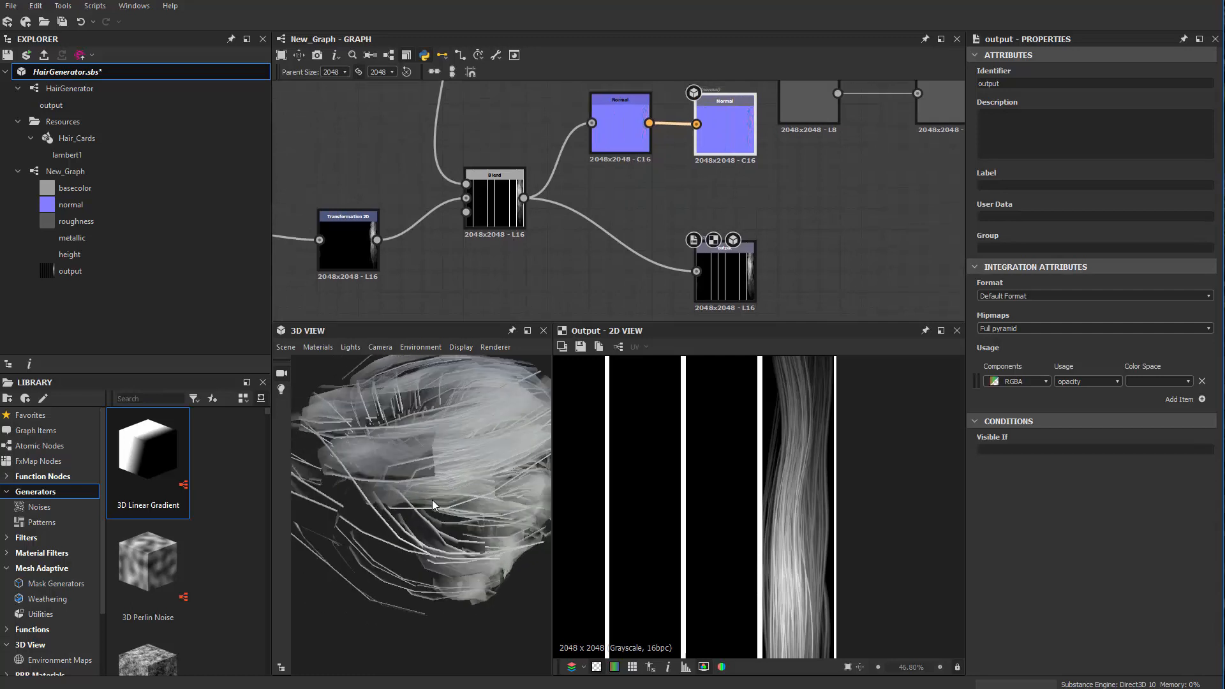
click(494, 214)
drag(1128, 320, 721, 331)
drag(338, 484, 573, 382)
scroll(389, 462, up, 4)
middle_drag(622, 282, 658, 253)
scroll(632, 257, up, 1)
scroll(445, 473, up, 5)
drag(463, 461, 450, 484)
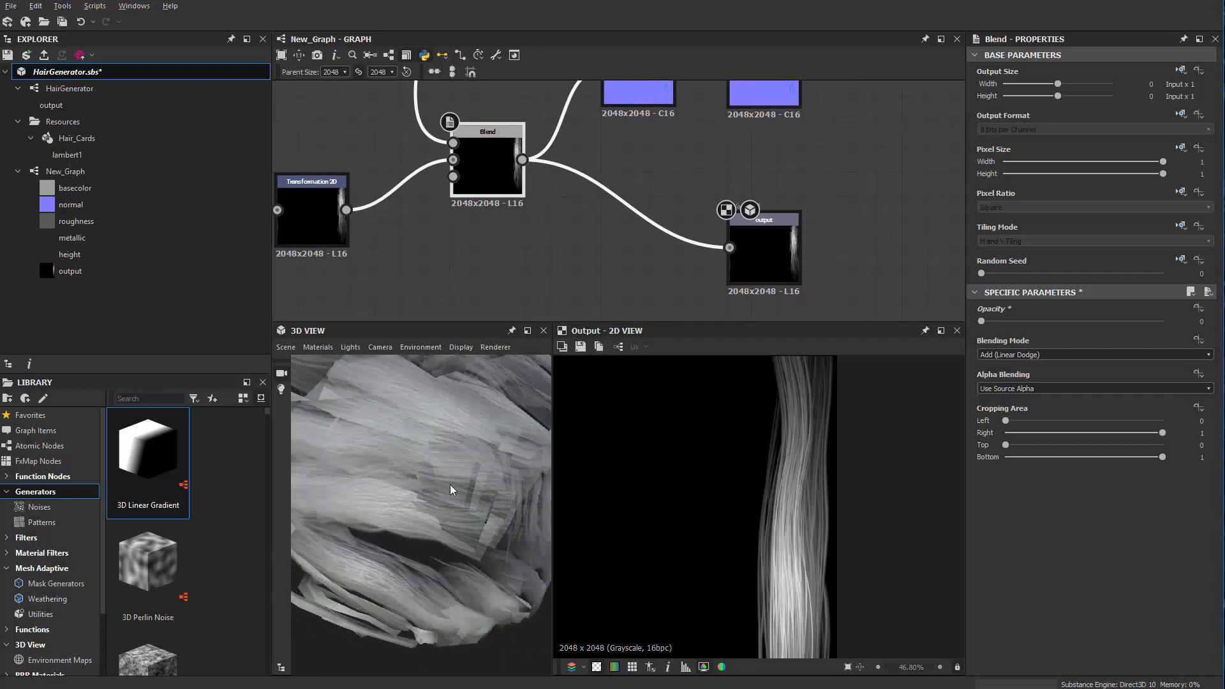
drag(430, 419, 402, 450)
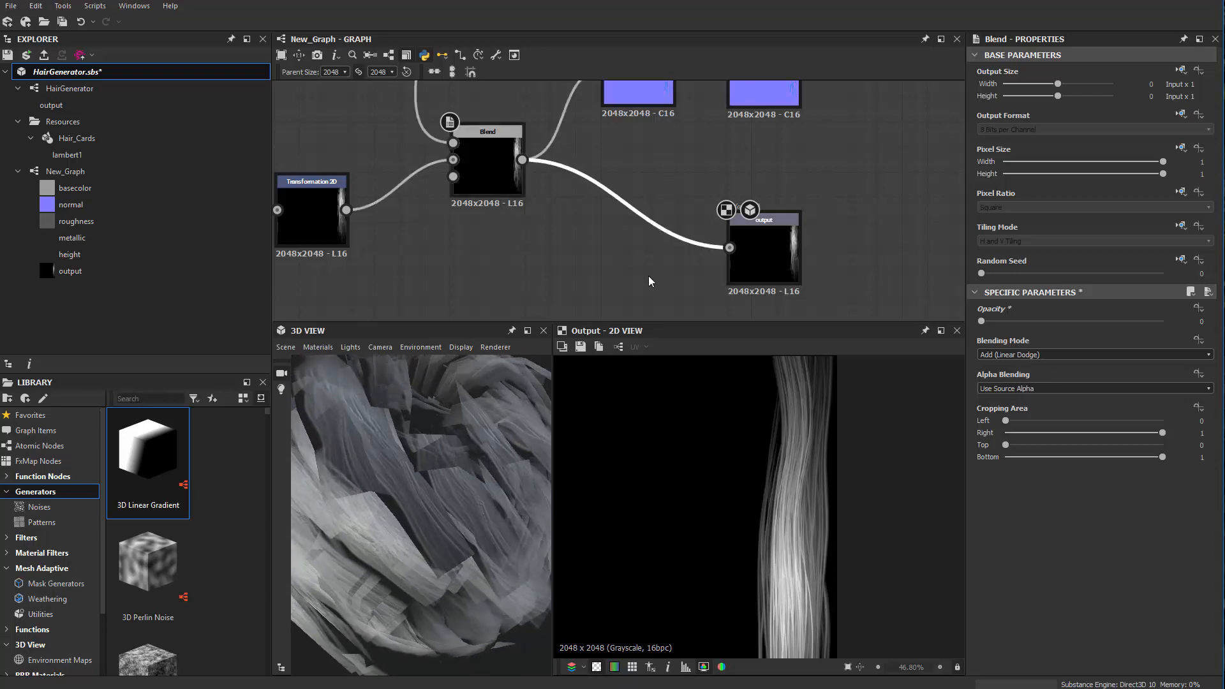
Insert a Histogram Scan node between the Blend and the opacity Output, and set its Position to 0.93.
key(space)
text(hist)
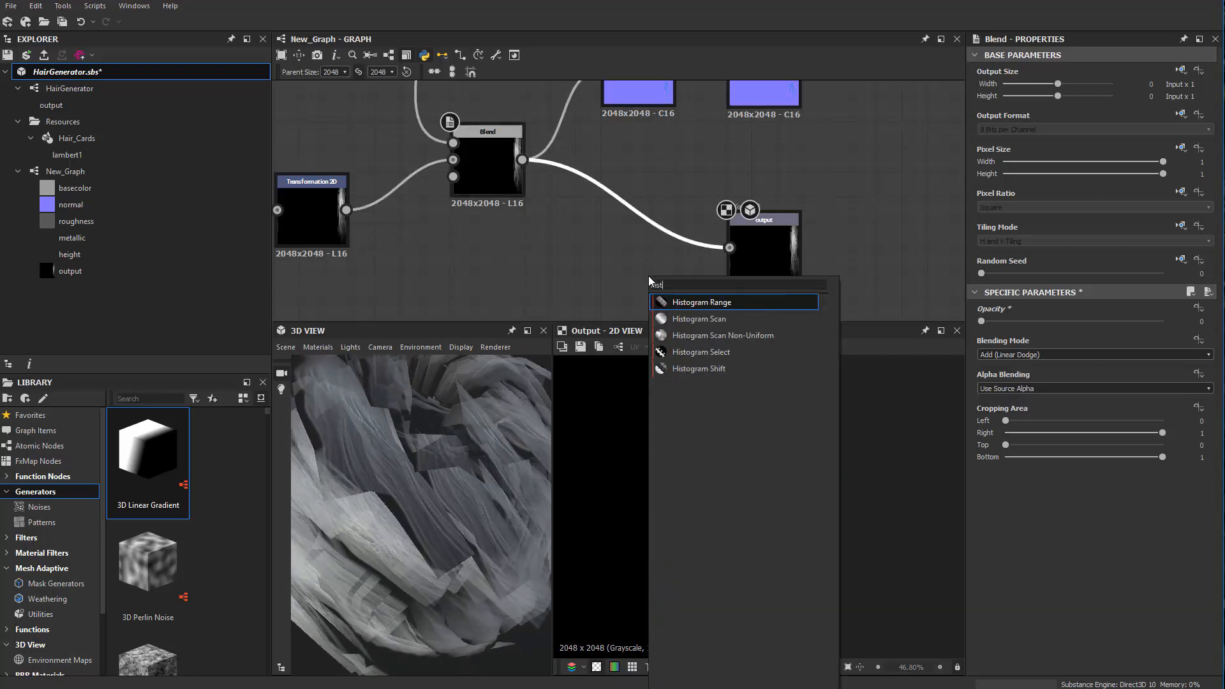
key(Down)
key(Return)
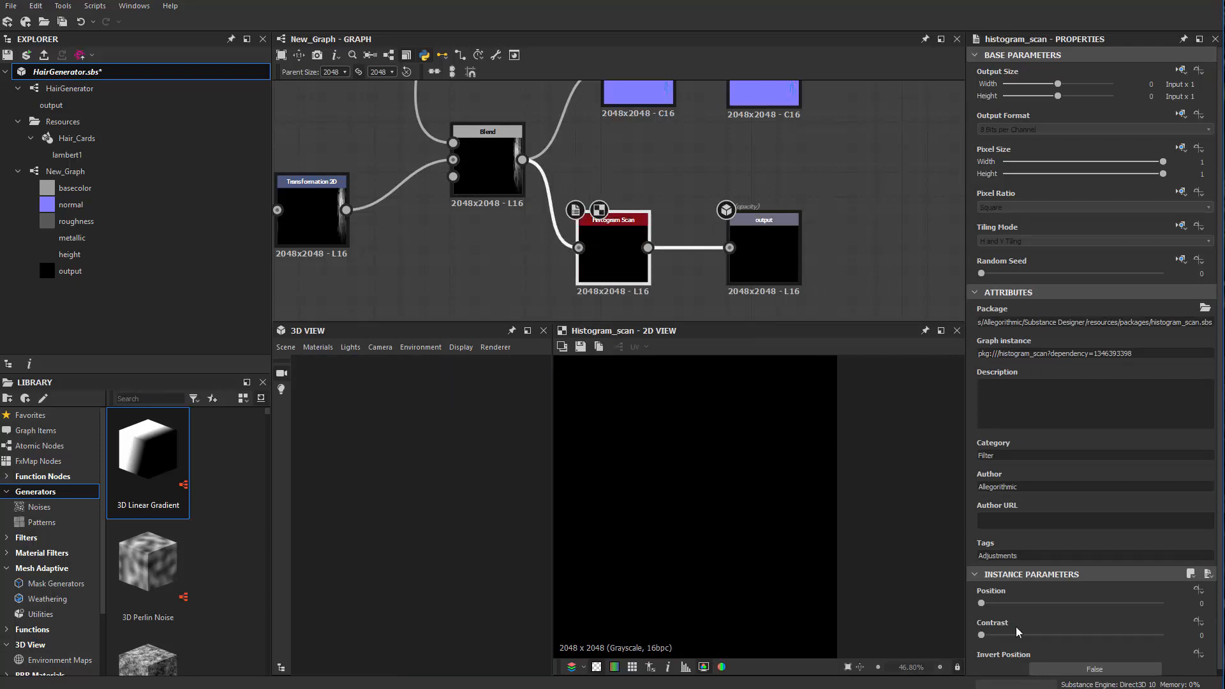
drag(1001, 599, 1150, 580)
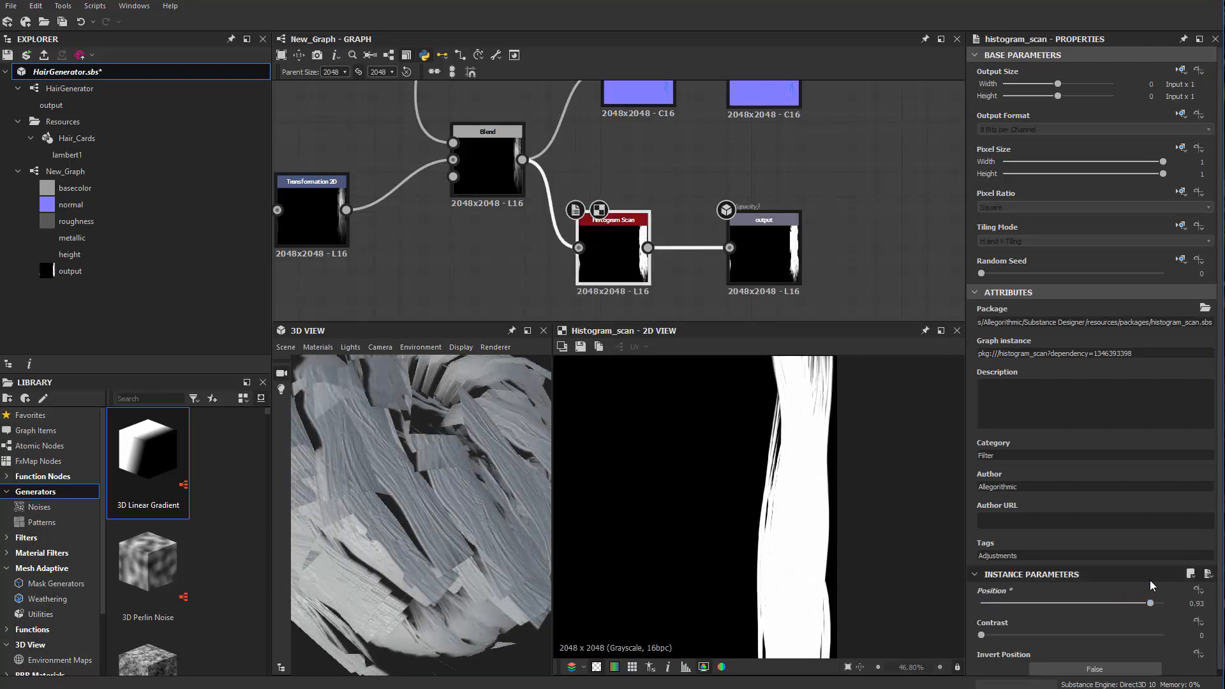
Set the Histogram Scan's Position to 0.83 and inspect the hair cards' opacity in 3D from several angles.
scroll(844, 542, down, 2)
scroll(470, 494, down, 3)
drag(469, 494, 442, 504)
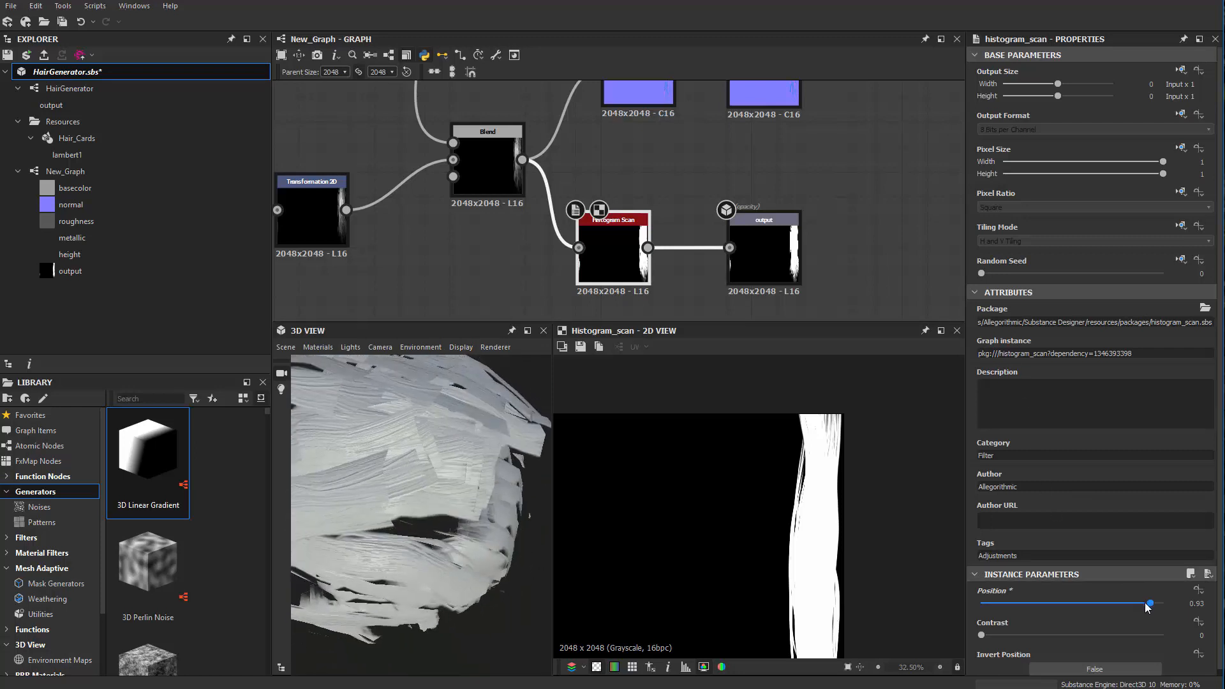
mouse_move(1144, 602)
mouse_down()
mouse_move(1122, 602)
mouse_move(1132, 602)
mouse_up()
drag(546, 492, 479, 493)
scroll(504, 478, up, 3)
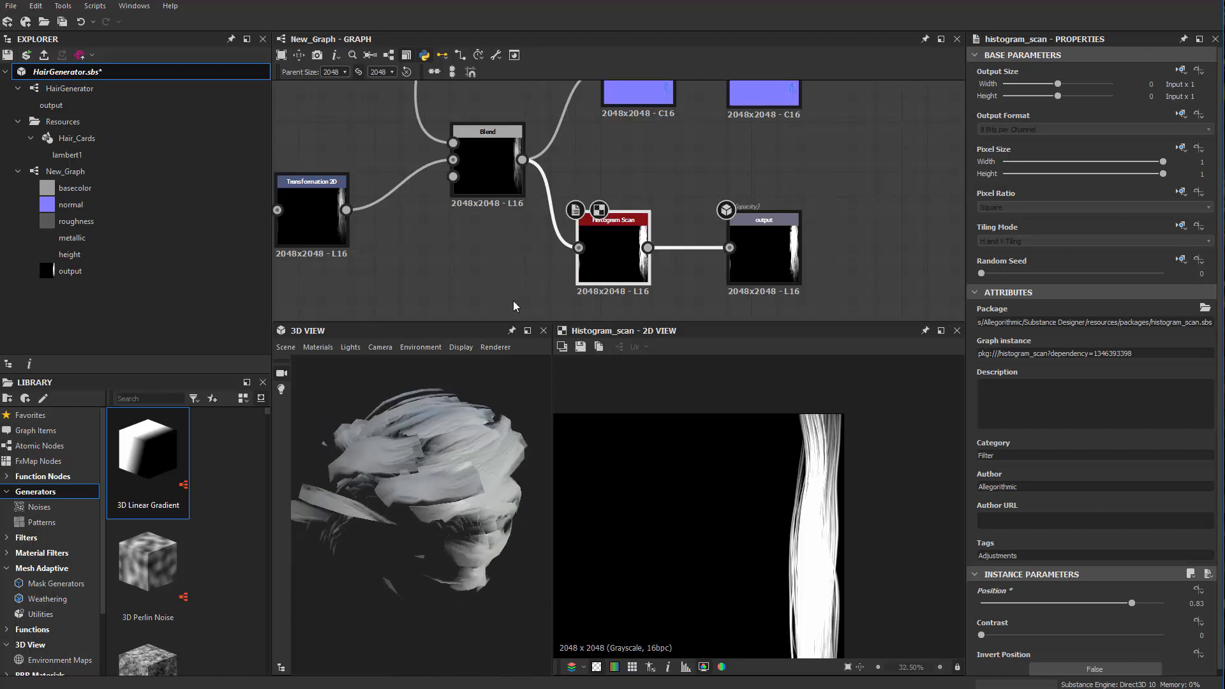
scroll(443, 506, up, 1)
middle_drag(462, 286, 535, 282)
drag(526, 357, 426, 509)
scroll(686, 201, down, 1)
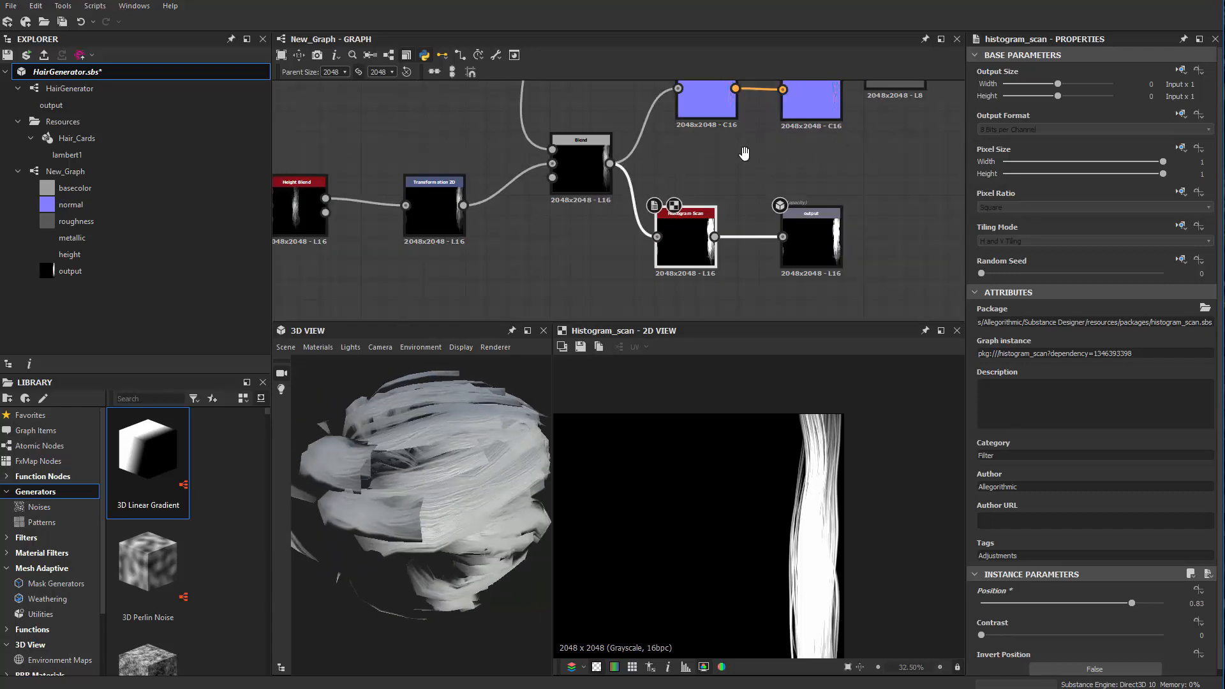
Move the unused basecolor, roughness, metallic and height output nodes higher in the graph, clear of the Normal output.
middle_drag(747, 153, 619, 254)
scroll(638, 246, down, 1)
scroll(691, 231, down, 2)
middle_drag(743, 181, 640, 251)
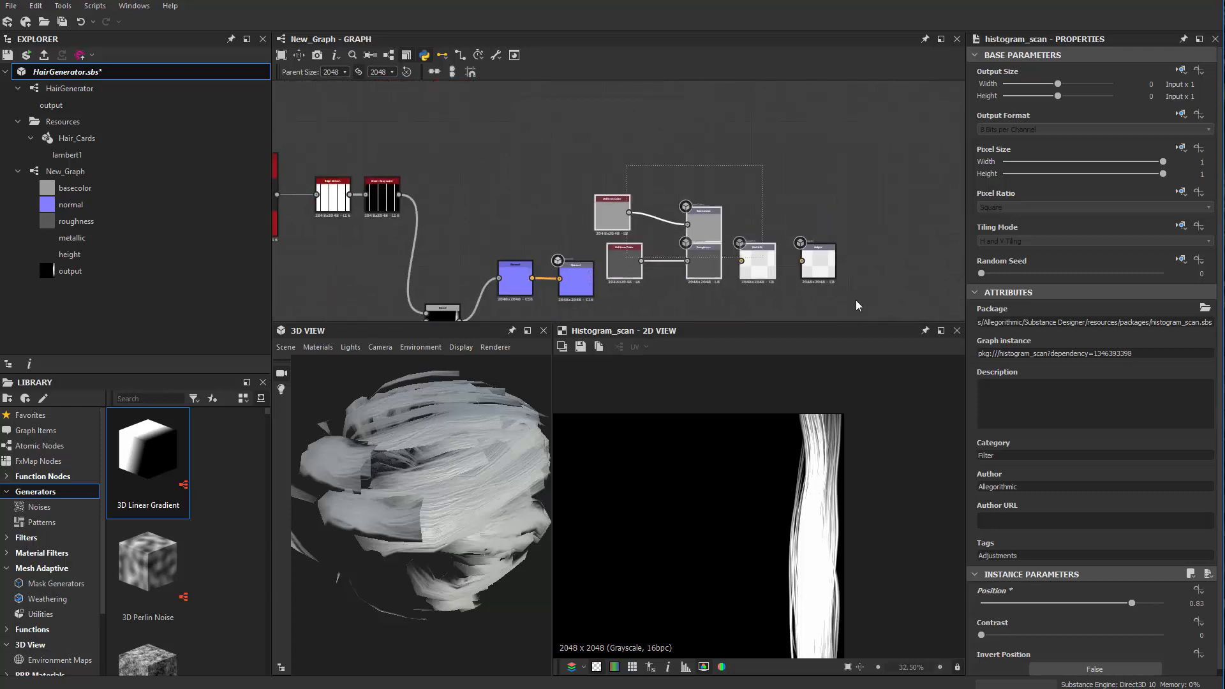
drag(711, 272, 631, 159)
scroll(611, 205, up, 2)
middle_drag(643, 177, 721, 98)
middle_drag(538, 279, 600, 166)
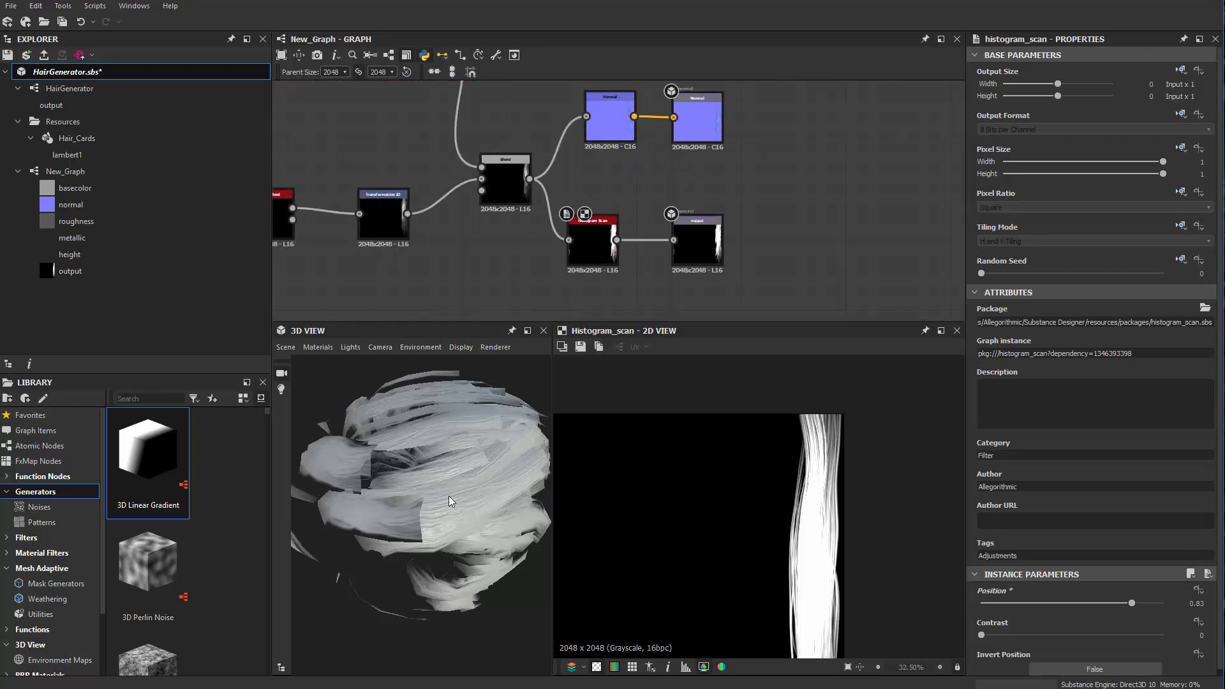
scroll(648, 250, up, 1)
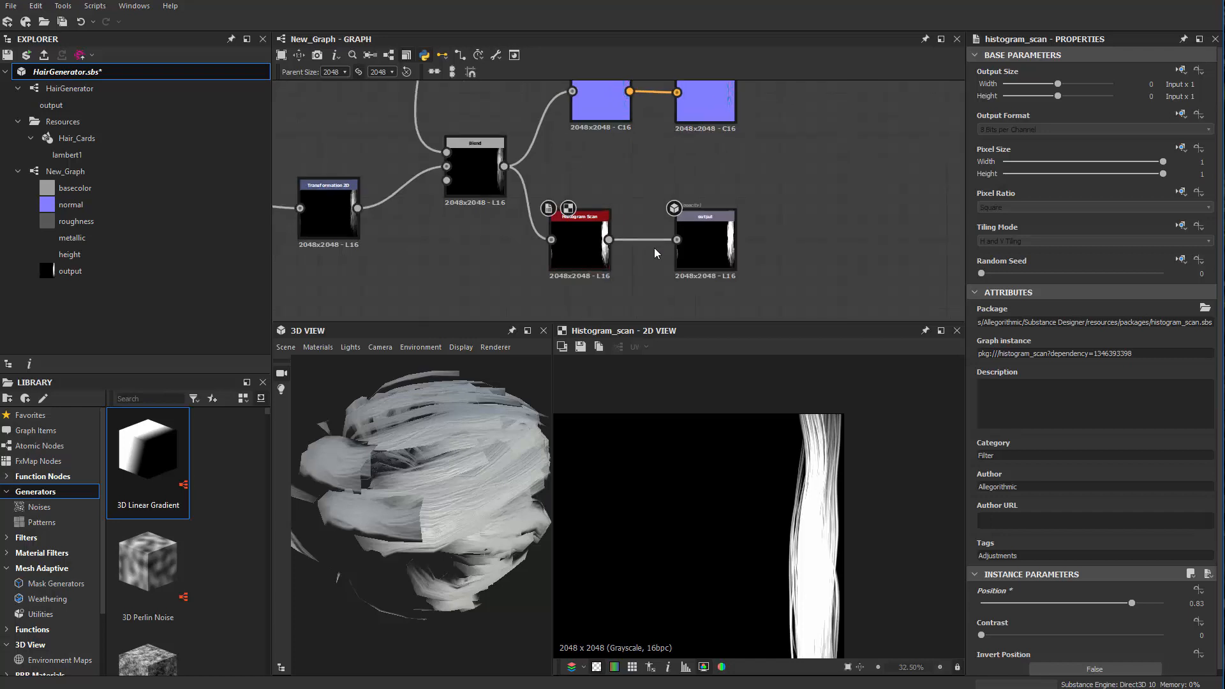
Move the Normal and Histogram Scan nodes with their outputs farther from the Blend to make room for another node.
scroll(645, 252, down, 3)
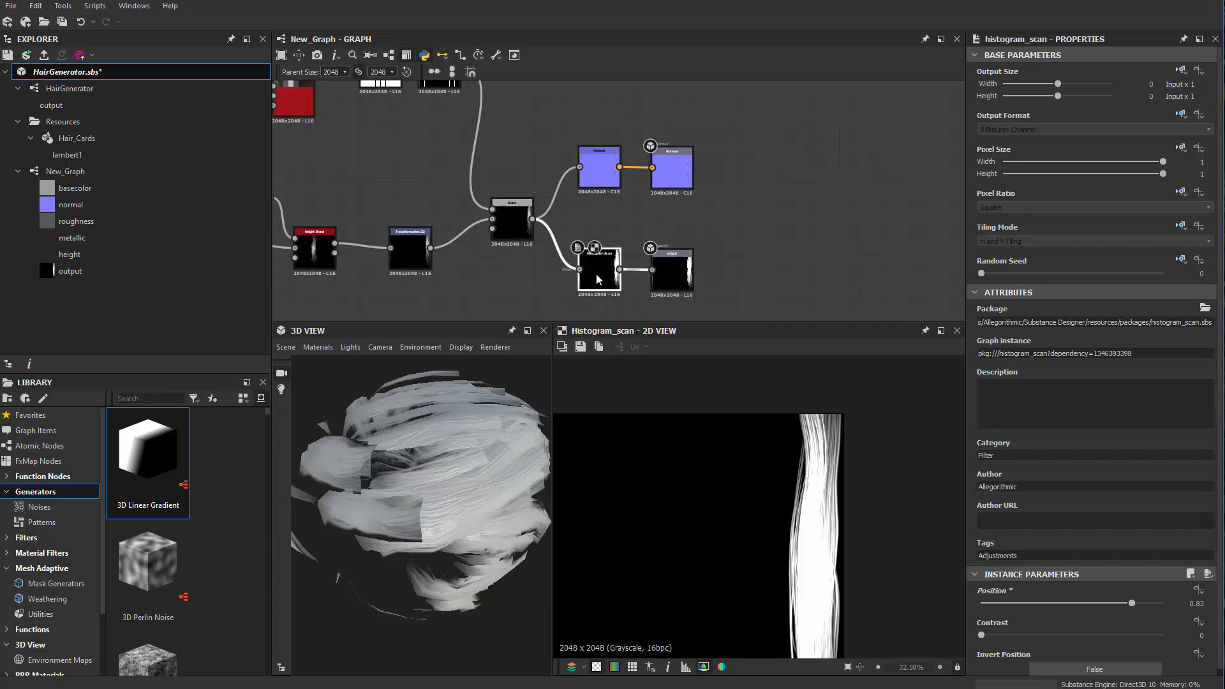
drag(600, 271, 716, 280)
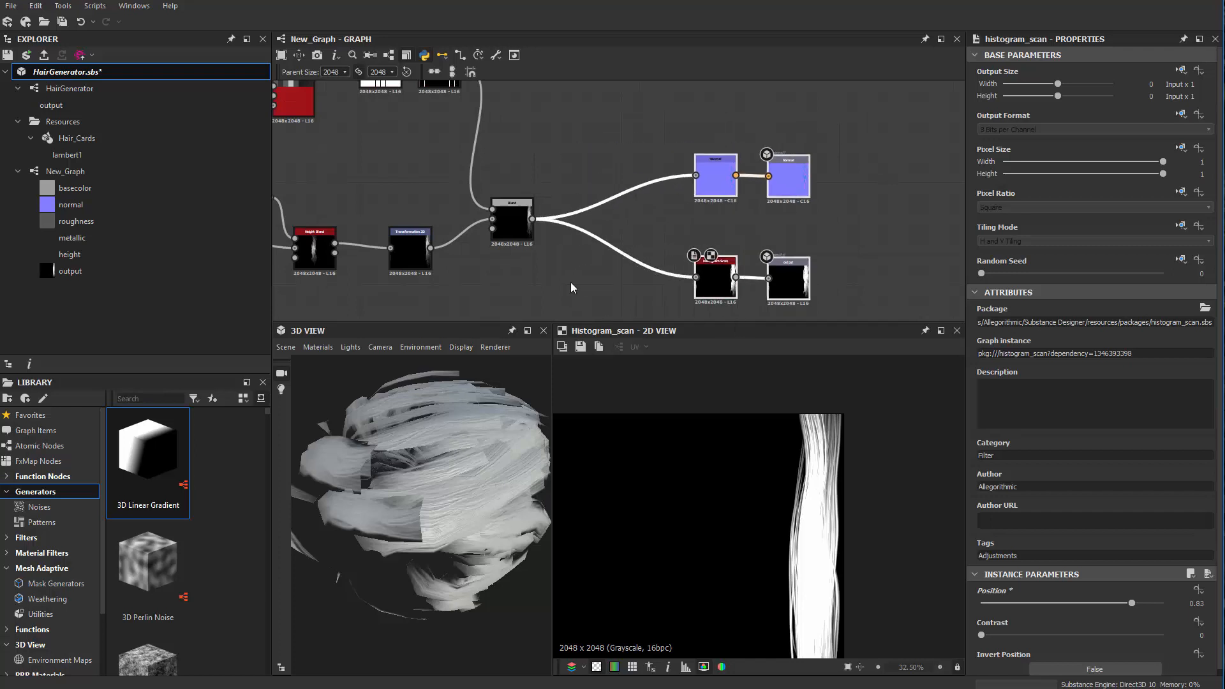
click(569, 281)
Insert a Transformation 2D node after the Blend, feeding both the Normal and Histogram Scan nodes, and fit its preview.
scroll(539, 238, up, 2)
scroll(502, 217, up, 3)
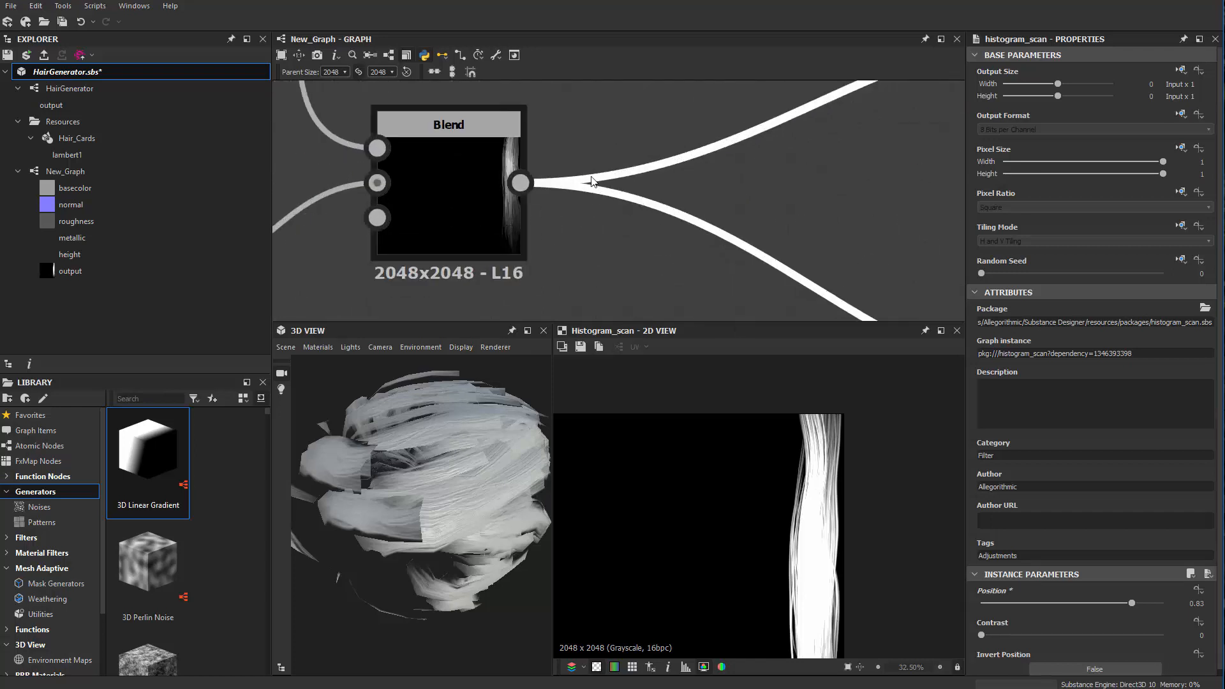
scroll(596, 151, down, 2)
click(450, 229)
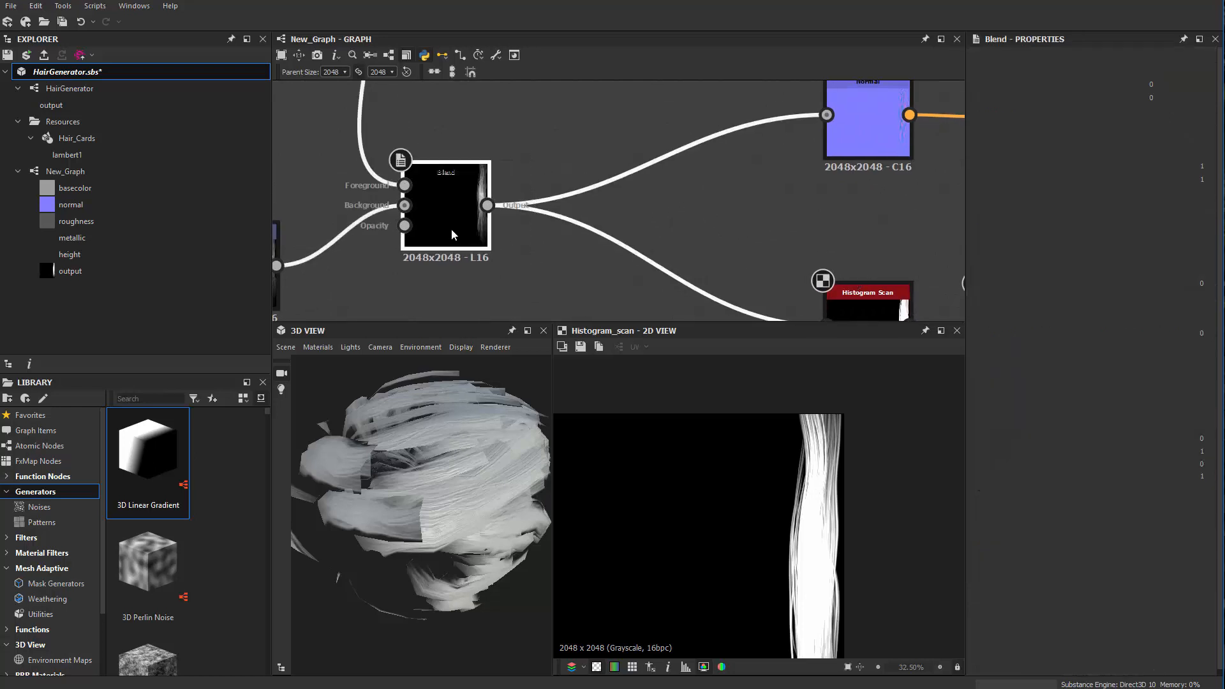
key(space)
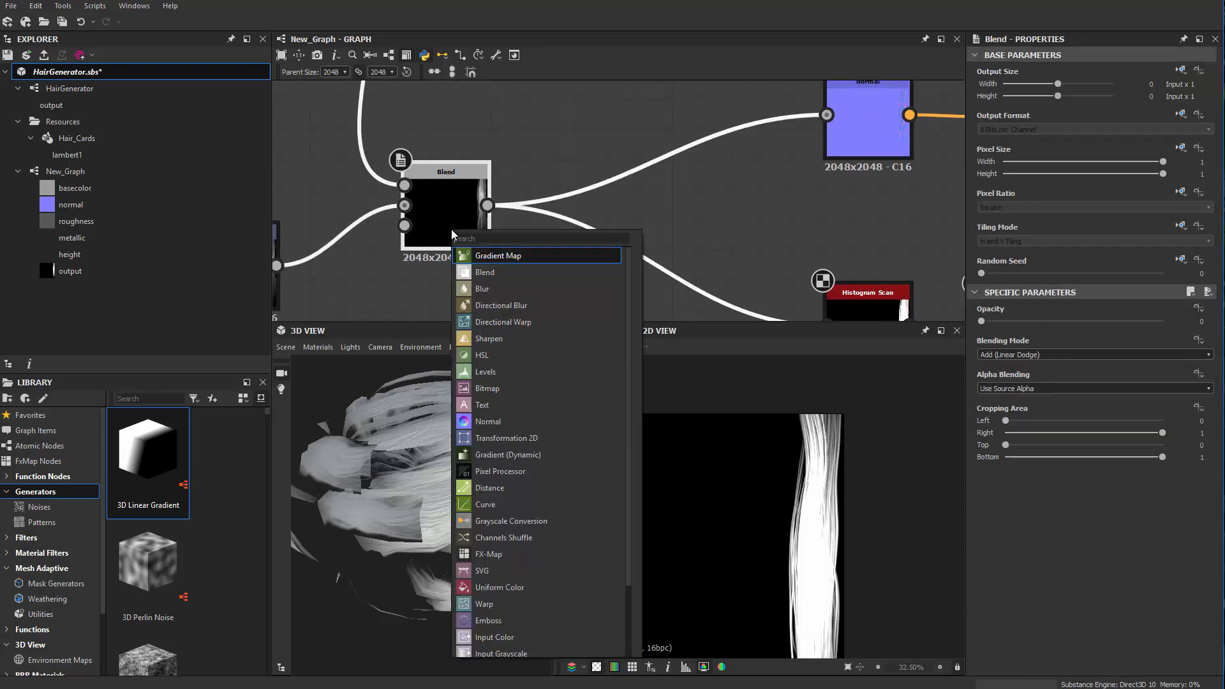
text(tr)
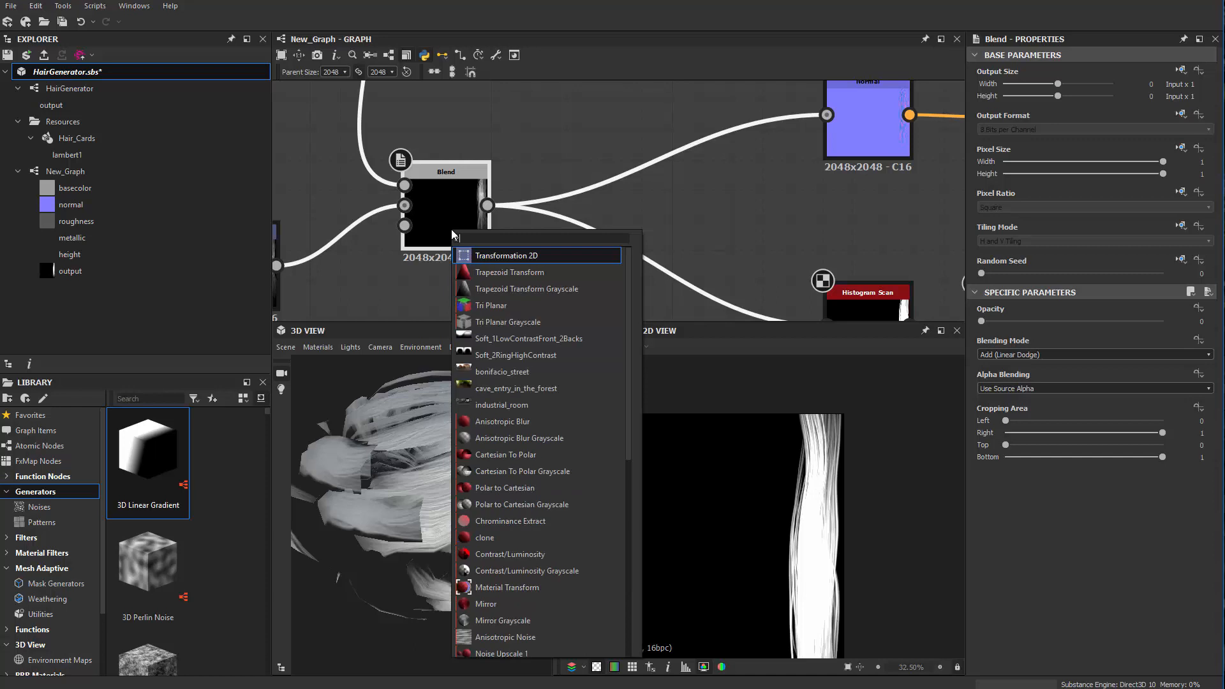
key(Return)
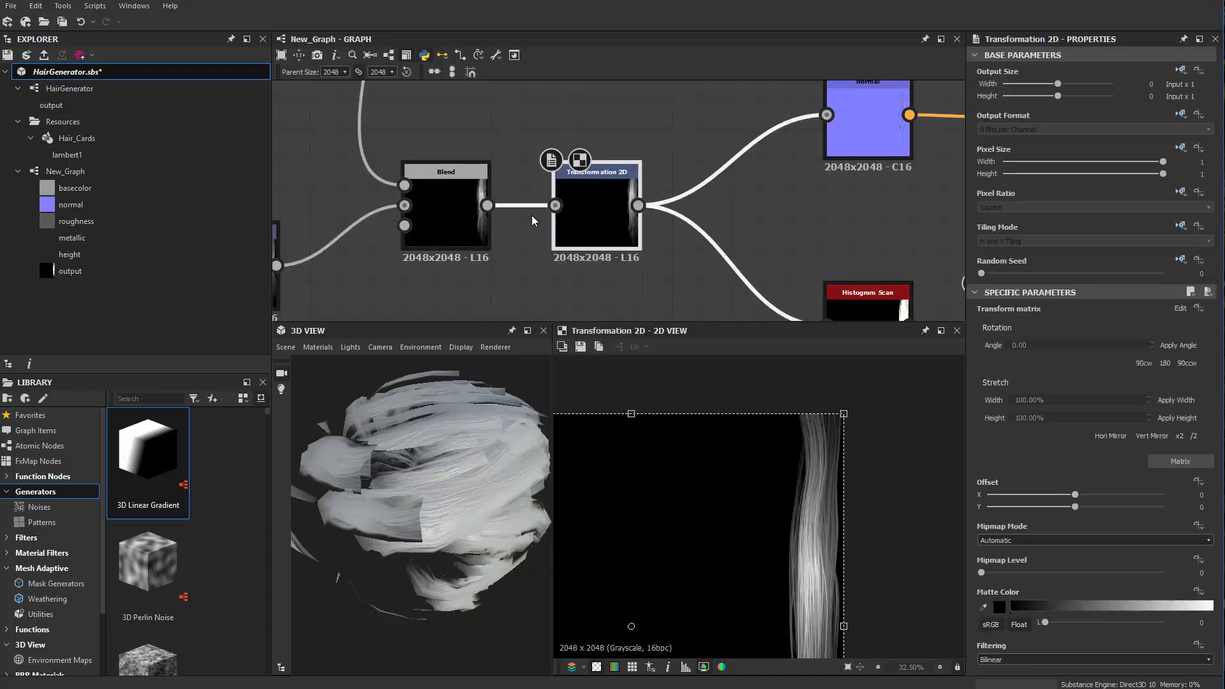
drag(631, 226, 617, 227)
key(f)
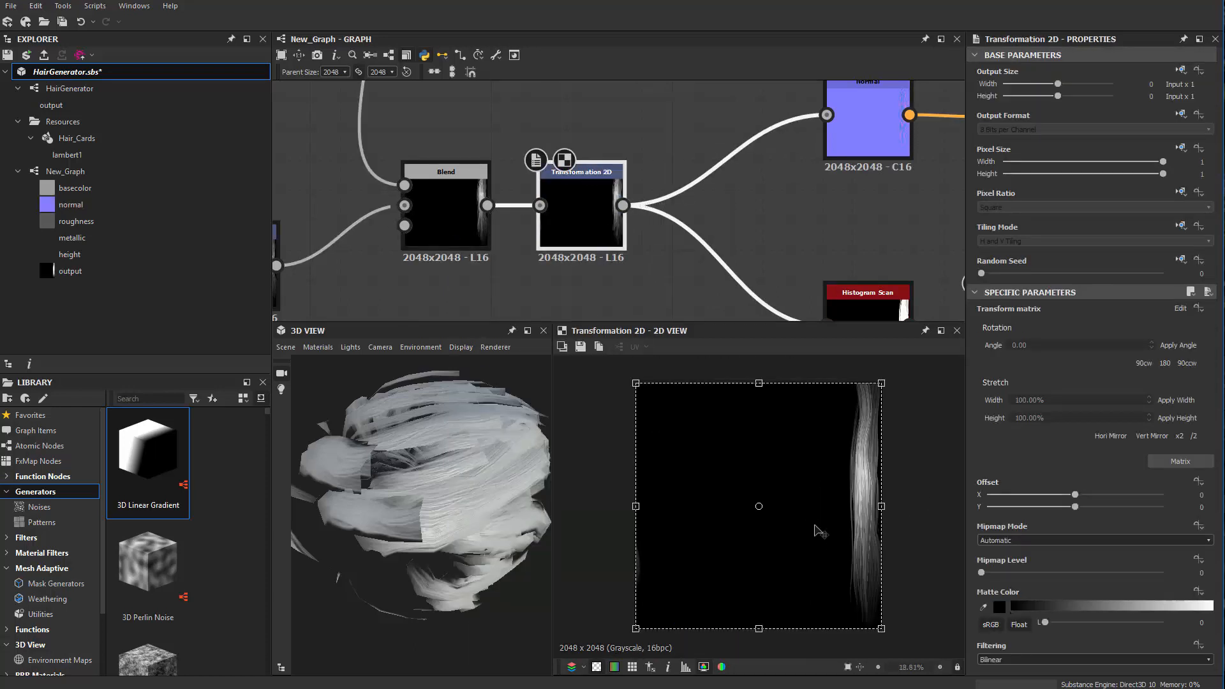
Mirror the new Transformation 2D vertically and check the strand direction on the hair cards in 3D.
click(1139, 438)
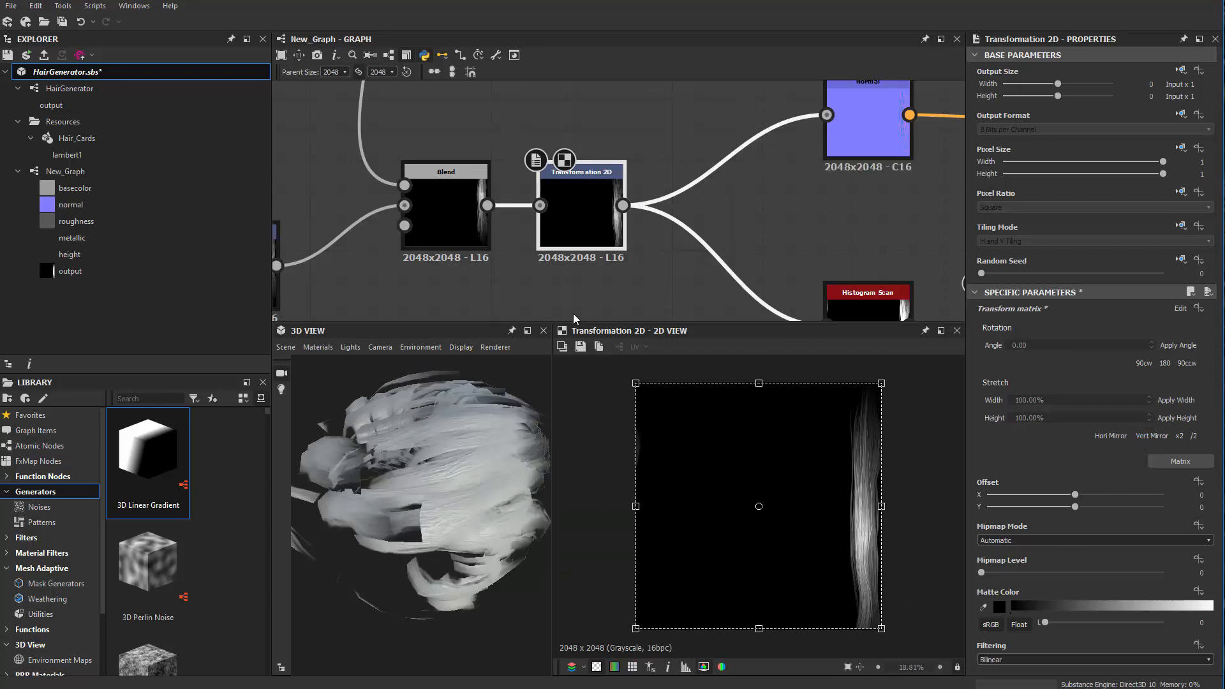
drag(324, 447, 484, 431)
scroll(399, 486, up, 3)
middle_drag(746, 162, 610, 27)
scroll(761, 266, up, 4)
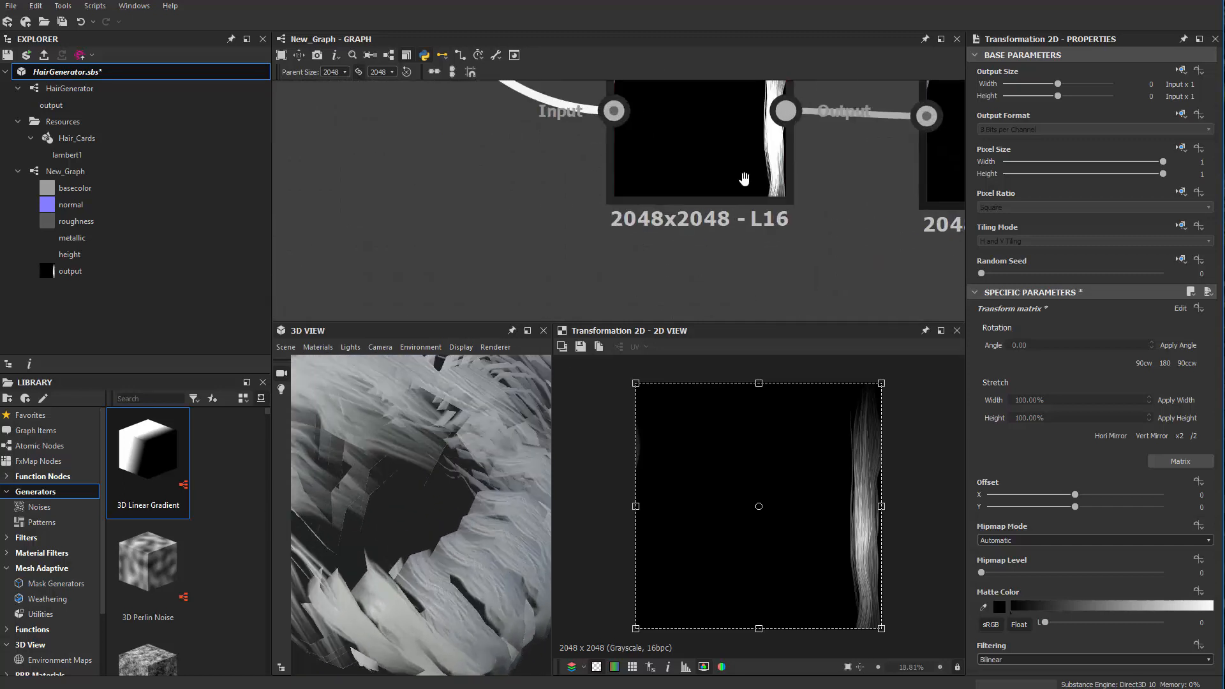
middle_drag(744, 180, 718, 289)
scroll(556, 156, down, 3)
scroll(507, 144, down, 1)
middle_drag(411, 99, 553, 254)
scroll(469, 220, up, 3)
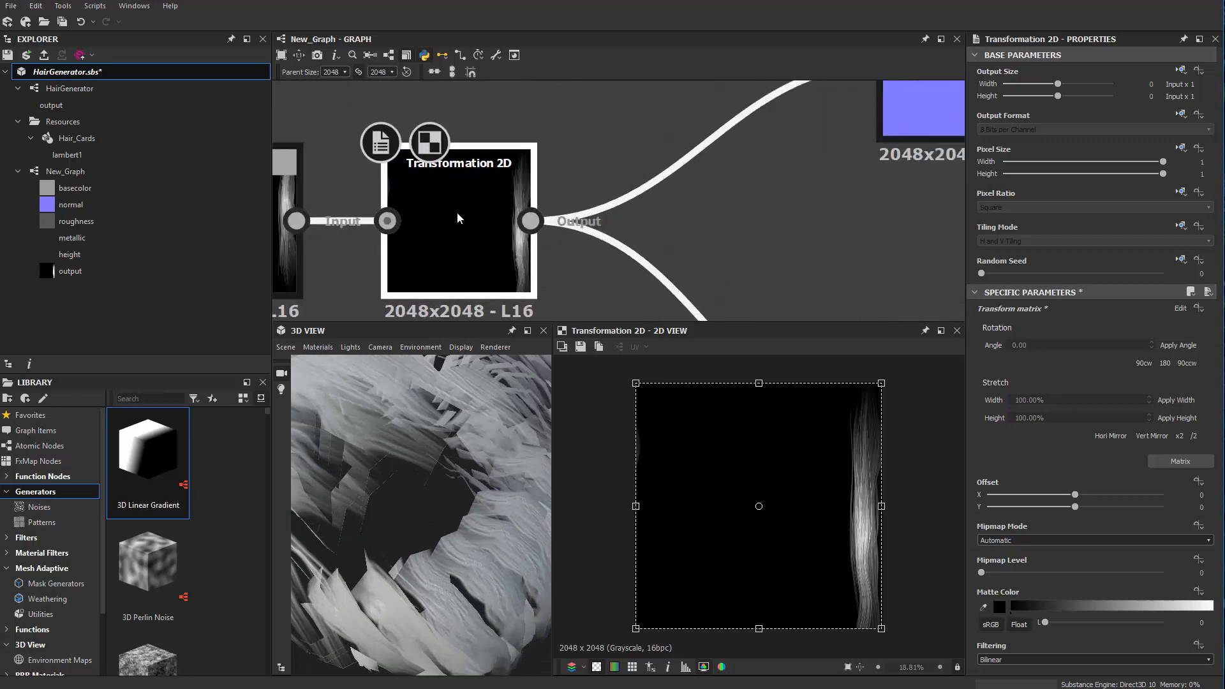
scroll(357, 223, down, 2)
Shift the strand upward in the Transformation 2D before the Blend, with a Y Offset of 0.1308, and inspect the mesh.
middle_drag(357, 223, 832, 157)
double_click(507, 203)
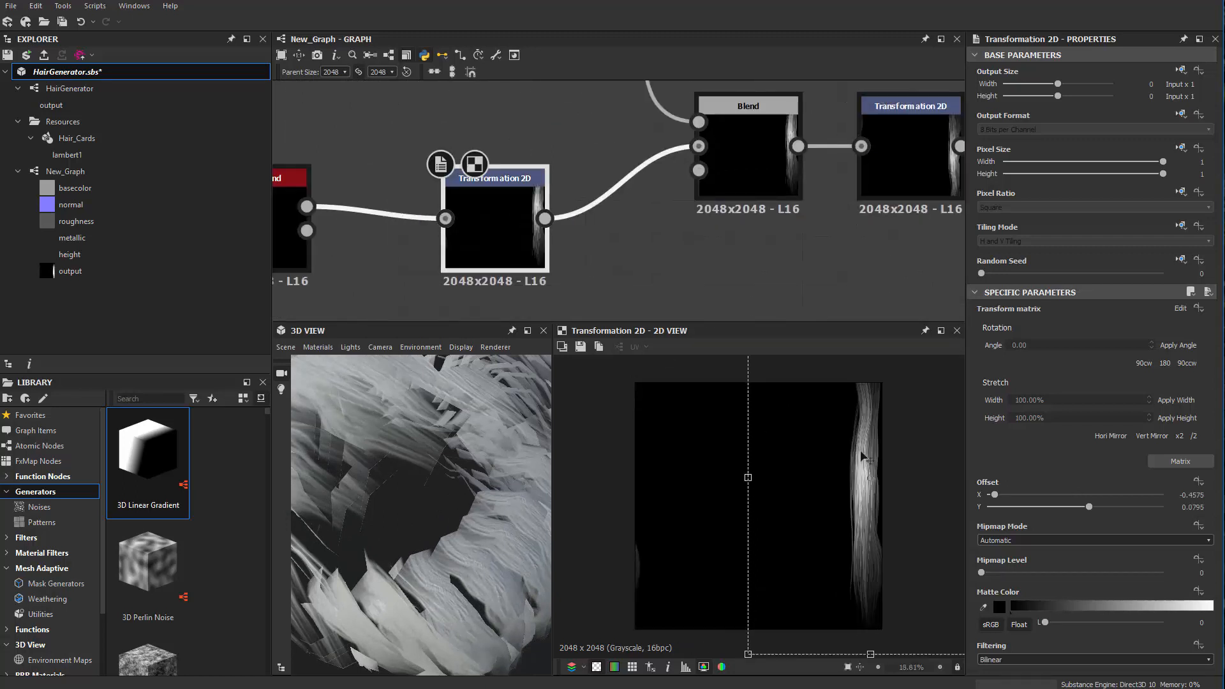
scroll(861, 456, up, 1)
drag(885, 524, 883, 503)
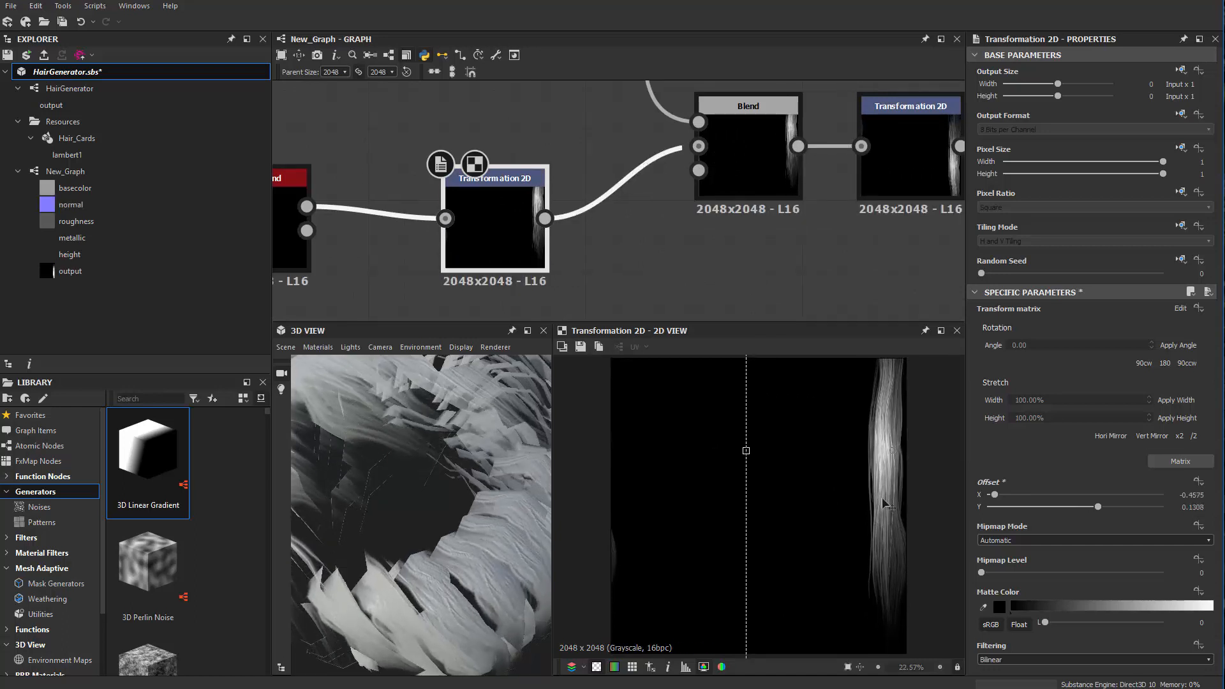
scroll(469, 565, down, 3)
drag(451, 561, 393, 585)
scroll(442, 542, down, 3)
scroll(438, 465, up, 6)
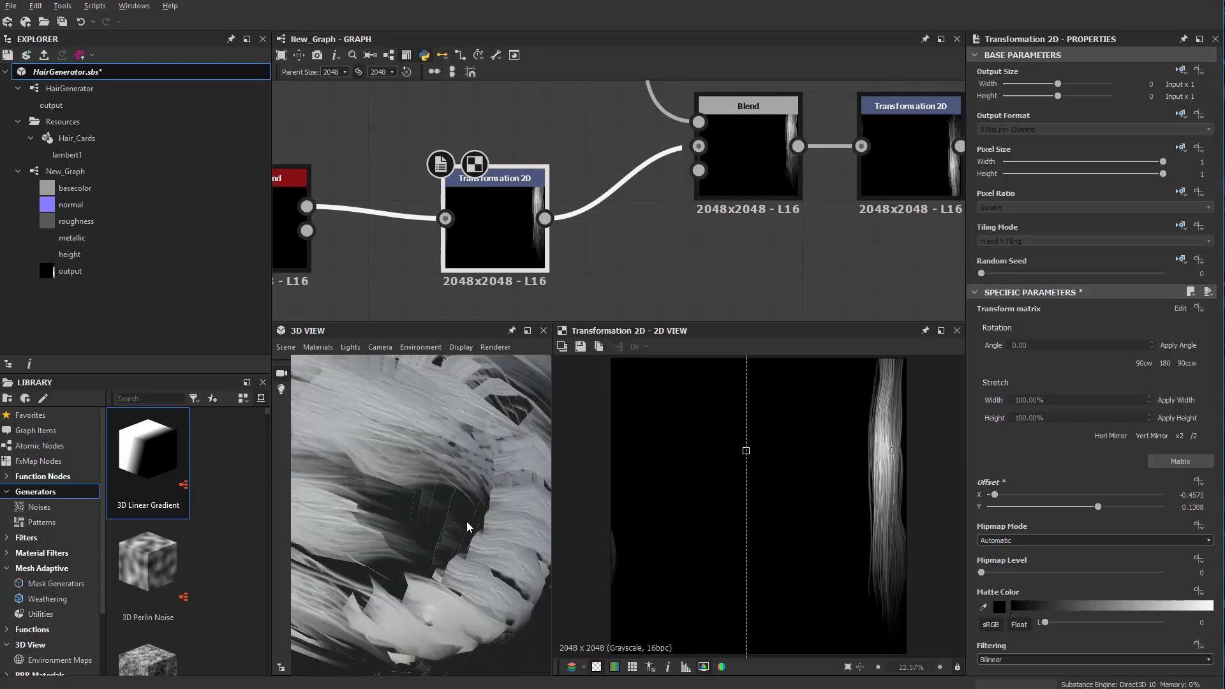
Examine the Blend node's strand tips against the texture edge and compare them with the hair cards in 3D.
scroll(748, 215, up, 1)
middle_drag(748, 215, 621, 260)
scroll(662, 236, up, 3)
double_click(670, 185)
click(747, 220)
scroll(854, 612, up, 1)
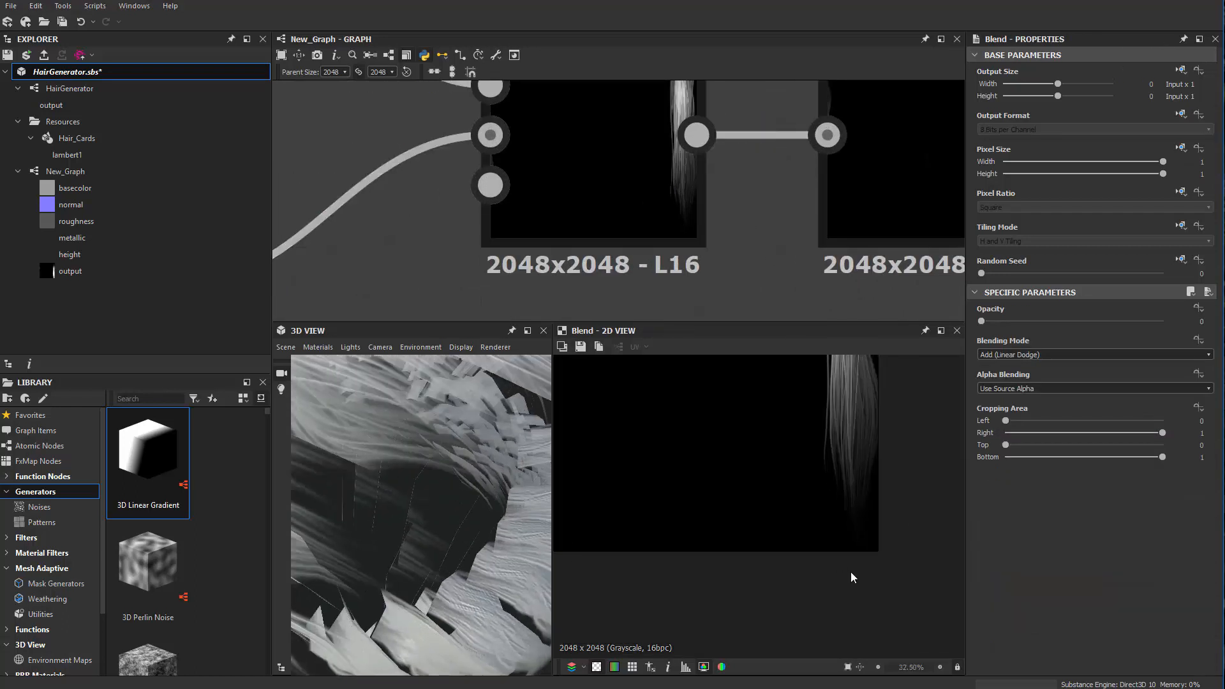
scroll(851, 572, down, 2)
scroll(773, 533, down, 1)
scroll(870, 587, up, 1)
scroll(870, 584, up, 3)
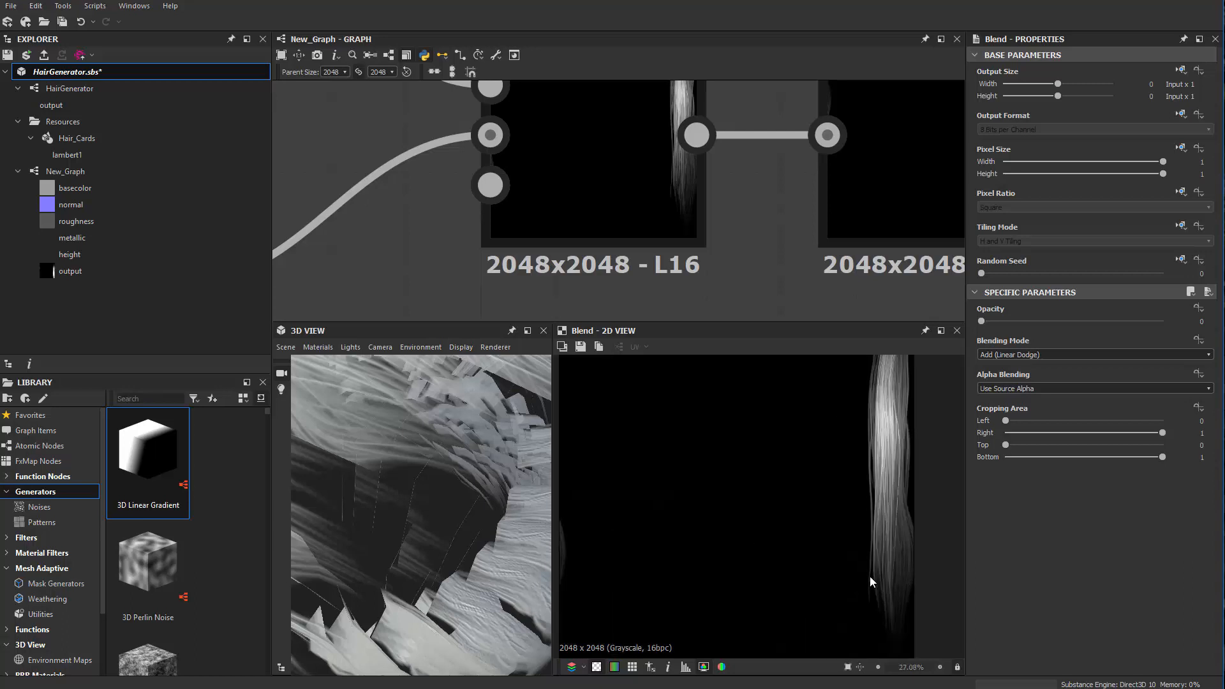
middle_drag(870, 576, 768, 581)
scroll(679, 249, down, 3)
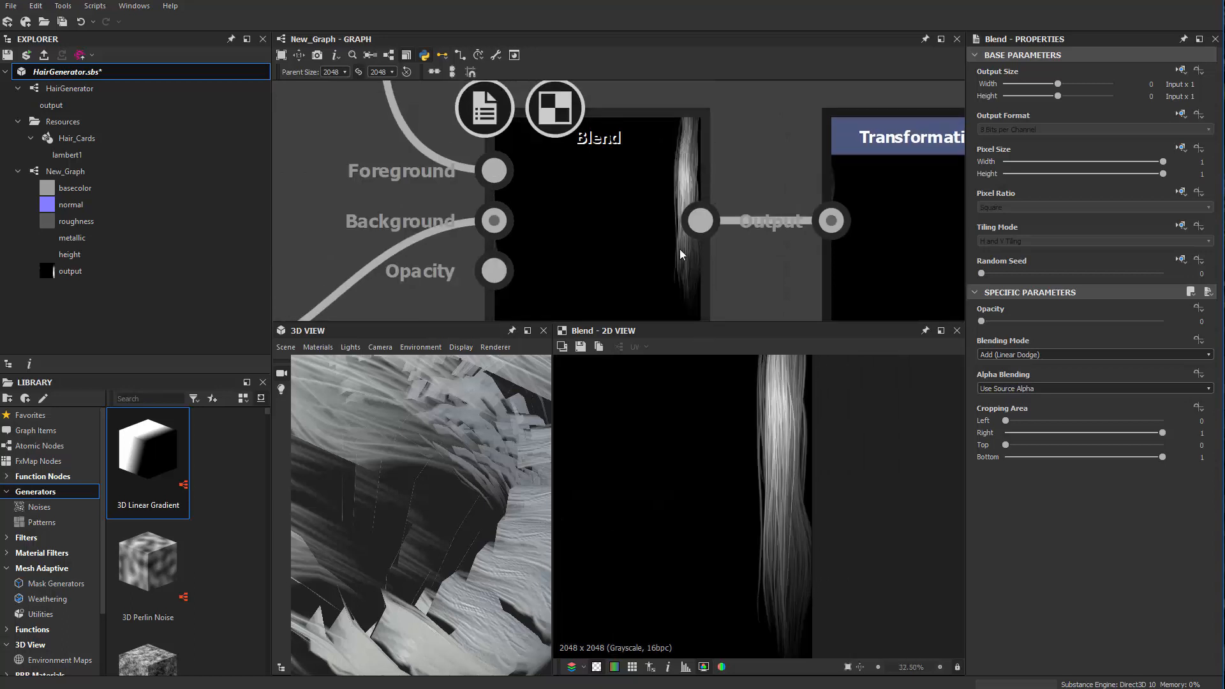
scroll(481, 518, down, 3)
drag(480, 519, 520, 472)
scroll(498, 229, down, 5)
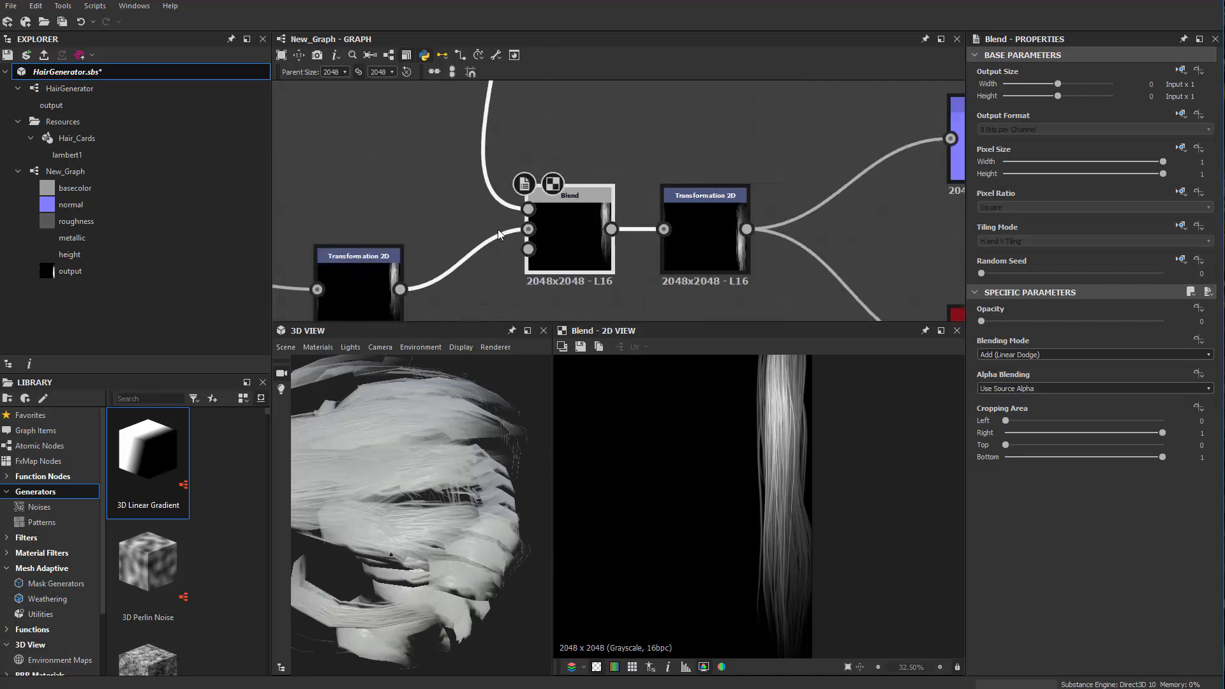
Shift the strand and guide-line nodes away from the final Blend to open up space in the graph.
middle_drag(435, 195, 547, 204)
scroll(723, 162, down, 3)
middle_drag(785, 162, 814, 180)
middle_drag(536, 238, 779, 184)
scroll(629, 219, down, 4)
middle_drag(588, 167, 555, 195)
drag(467, 153, 744, 285)
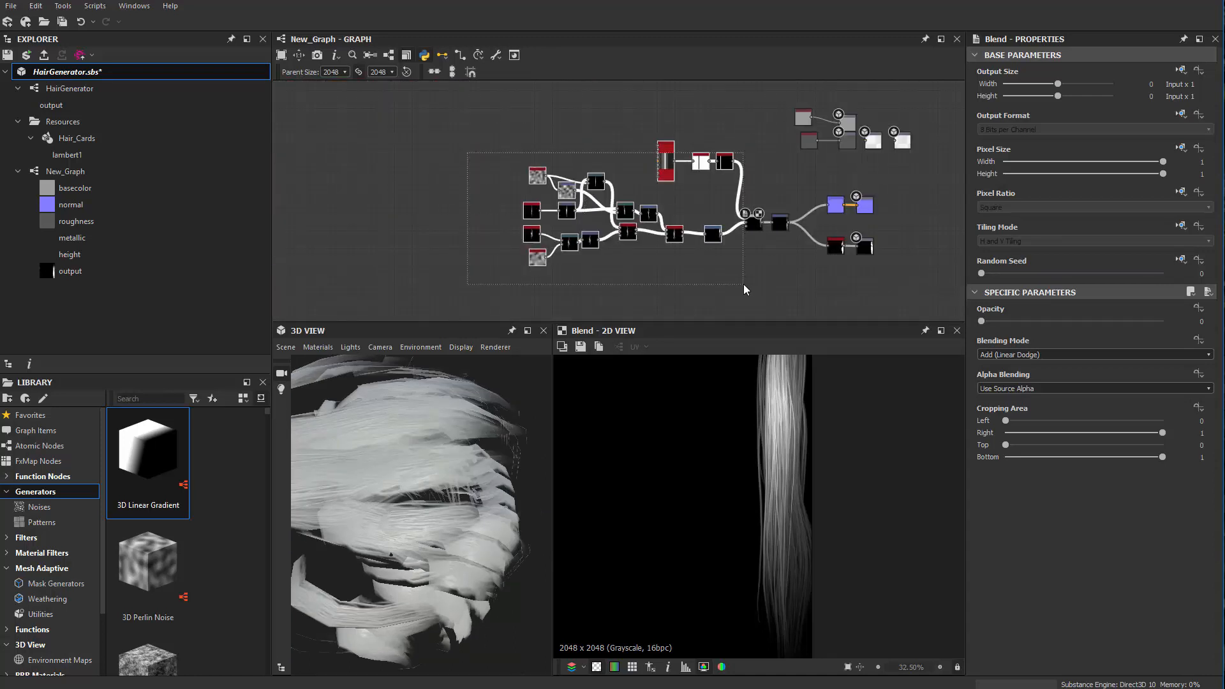
drag(763, 233, 681, 226)
click(687, 223)
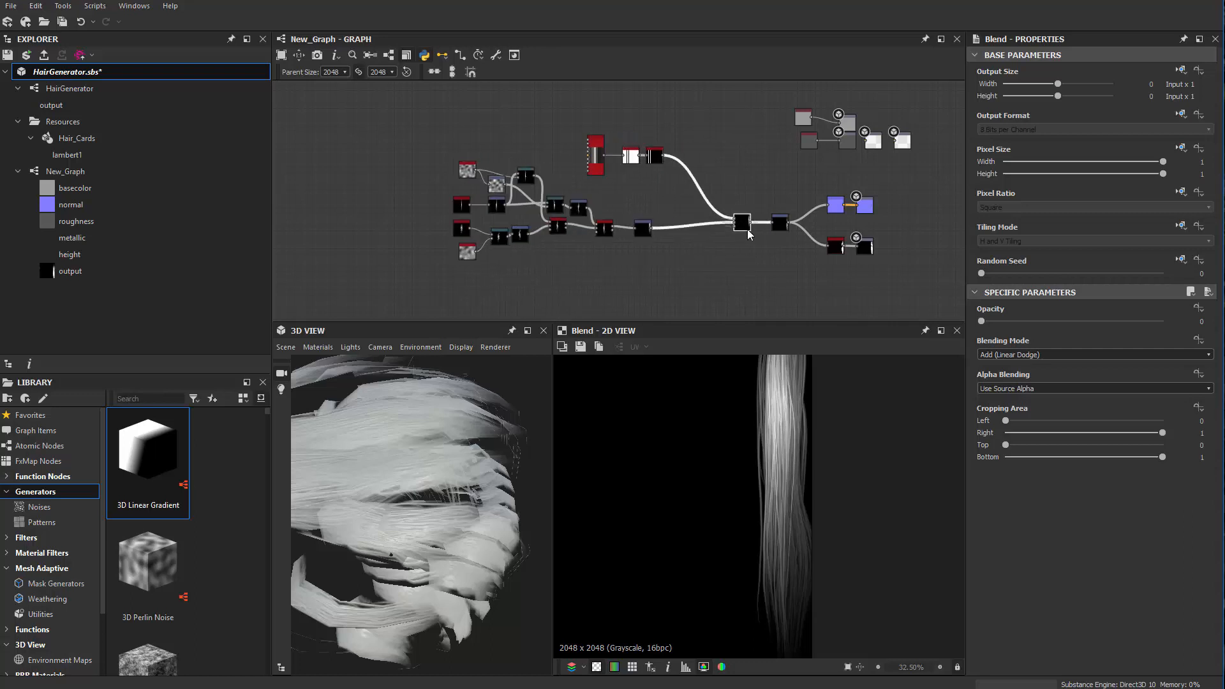
Move the guide-line node chain closer above the final Blend and view the hair card ends in 3D.
scroll(584, 128, up, 2)
drag(701, 205, 701, 203)
drag(678, 164, 771, 151)
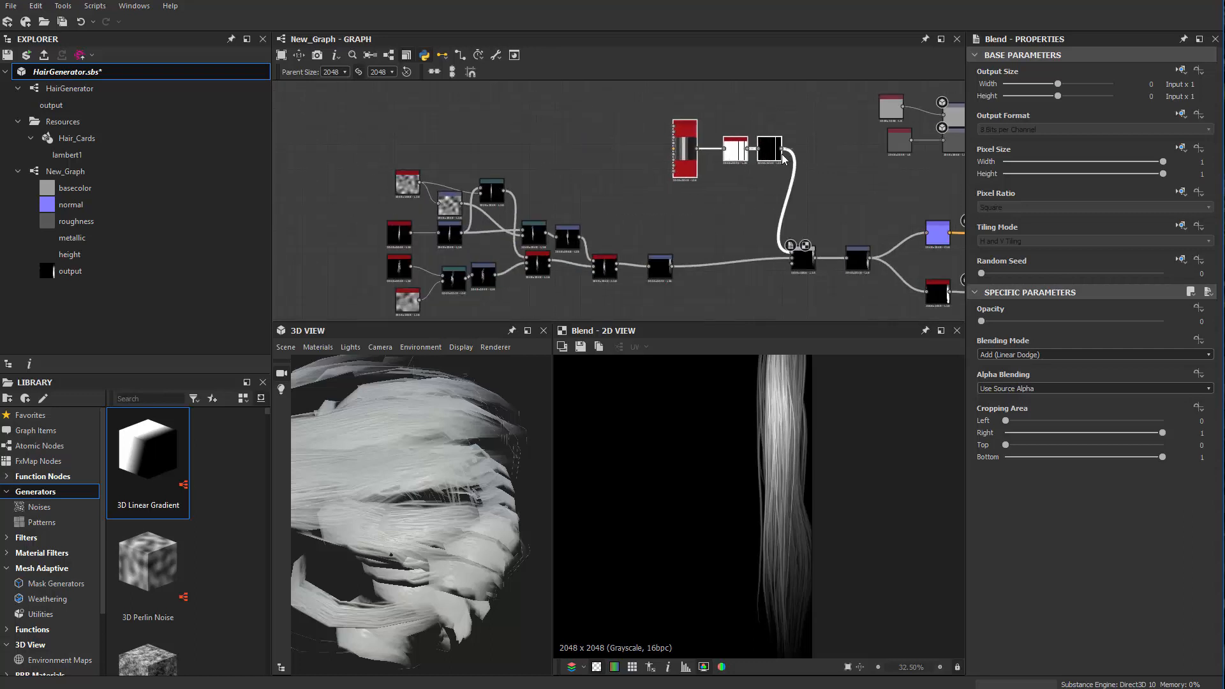
scroll(714, 253, up, 1)
middle_drag(716, 263, 739, 162)
scroll(739, 162, up, 1)
alt+drag(480, 387, 443, 507)
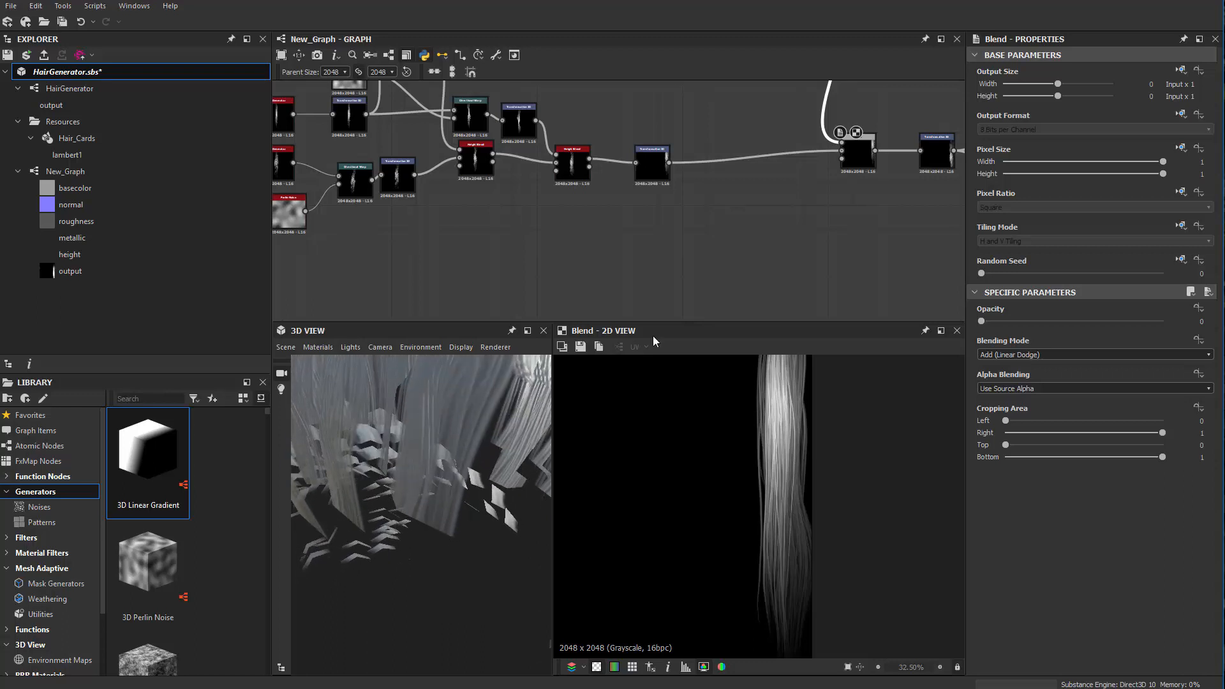
Move the opacity Output node farther from the Histogram Scan to make room between them.
scroll(717, 241, up, 8)
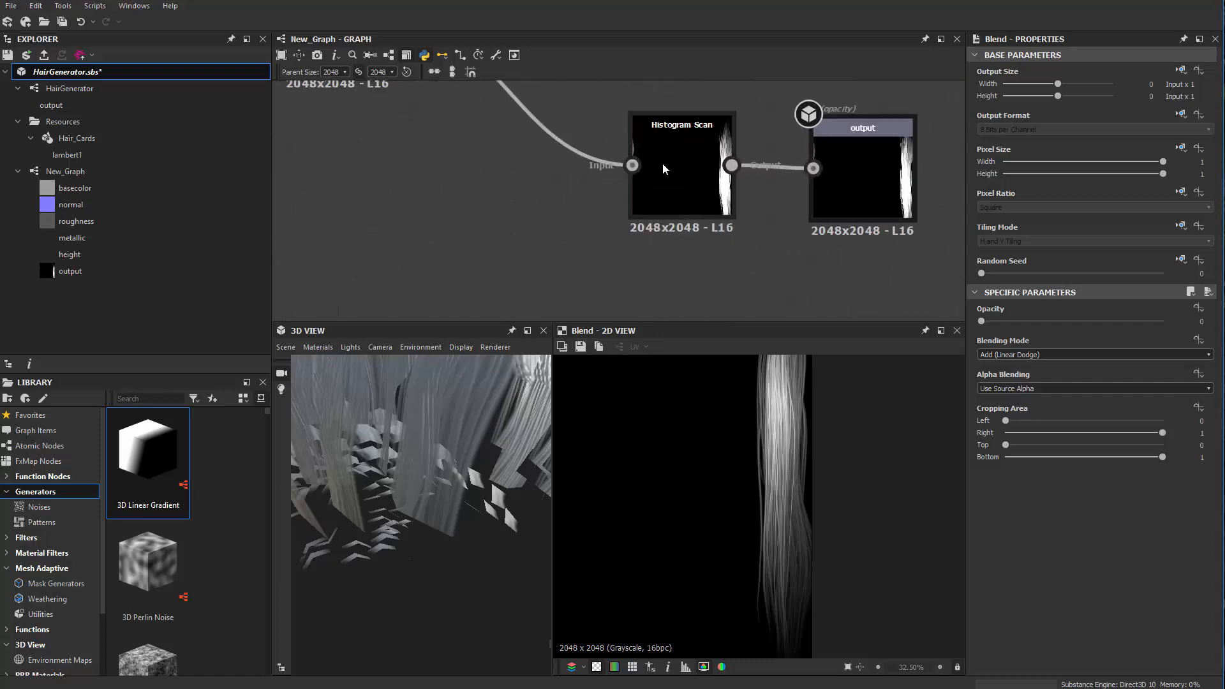
middle_drag(662, 164, 392, 179)
drag(604, 197, 785, 203)
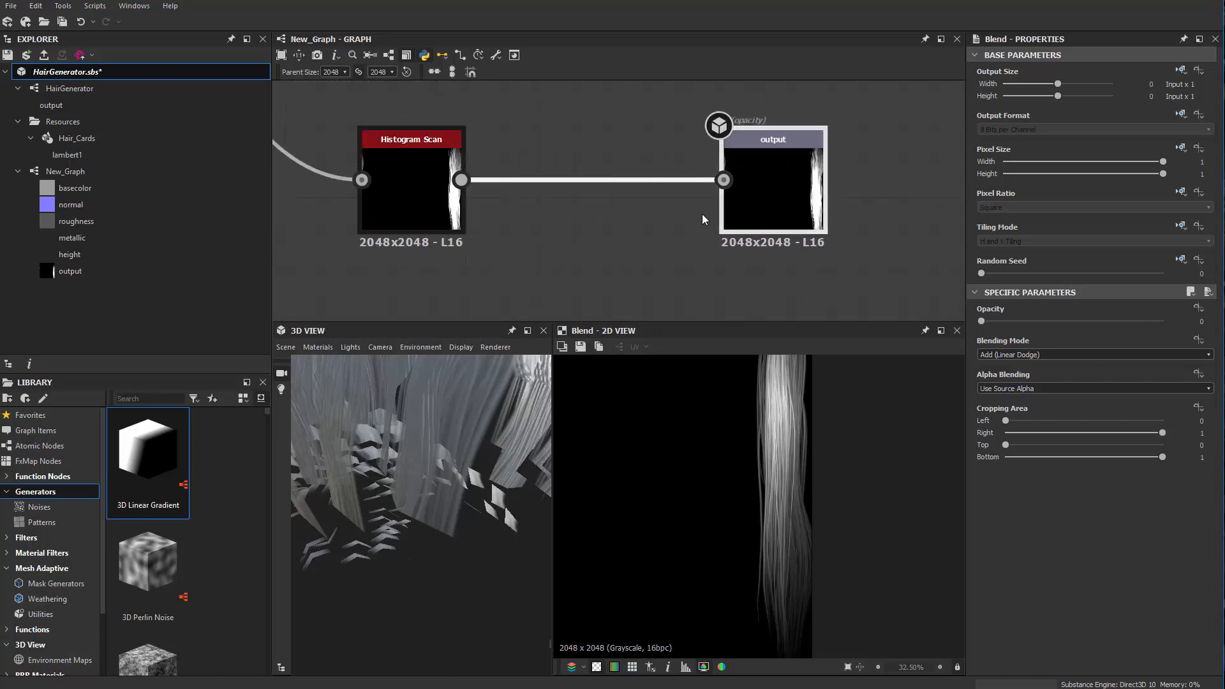
scroll(542, 208, down, 2)
middle_drag(542, 208, 550, 179)
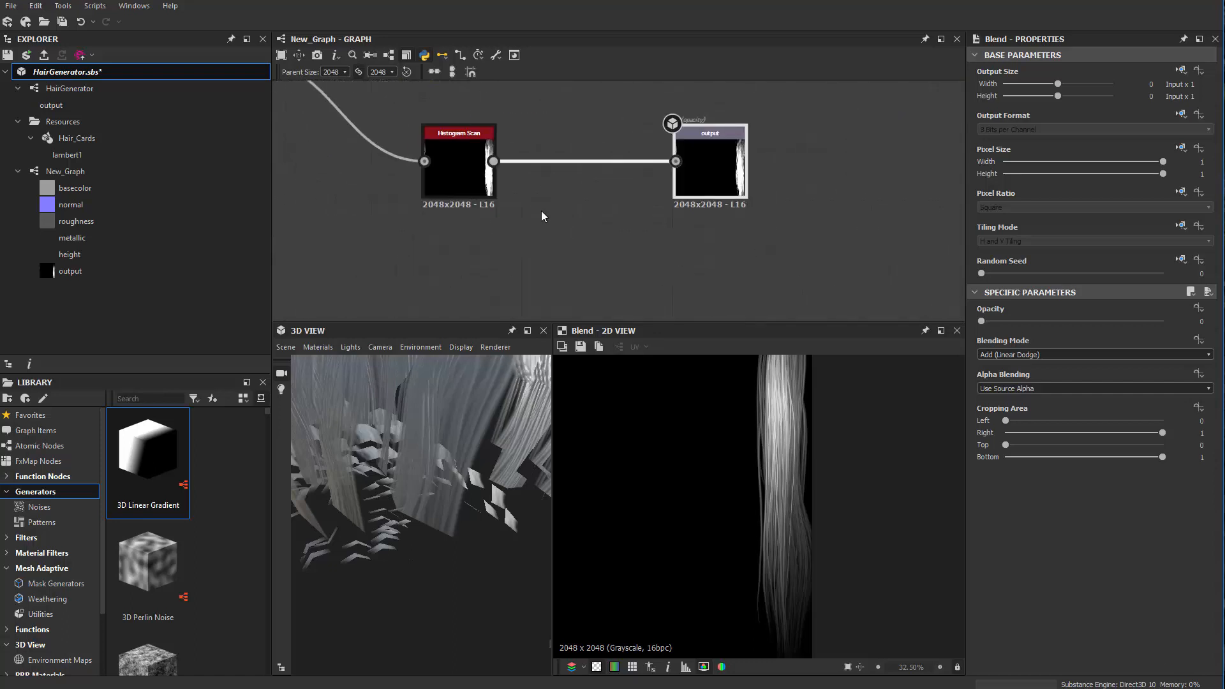
Add a Gradient Linear 1 node below the Histogram Scan and reconnect the Histogram Scan to the opacity Output.
key(space)
text(gra)
key(Down)
key(Down)
key(Down)
key(Down)
key(Down)
key(Down)
key(Down)
key(Down)
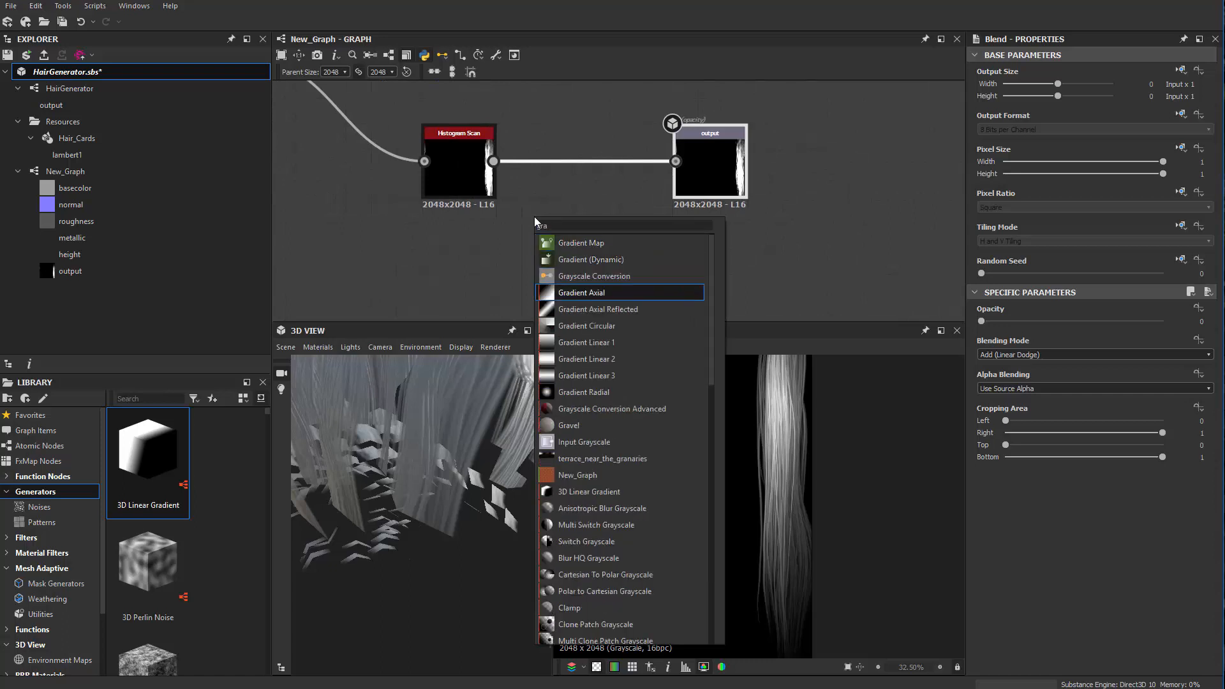
key(Up)
key(Up)
key(Return)
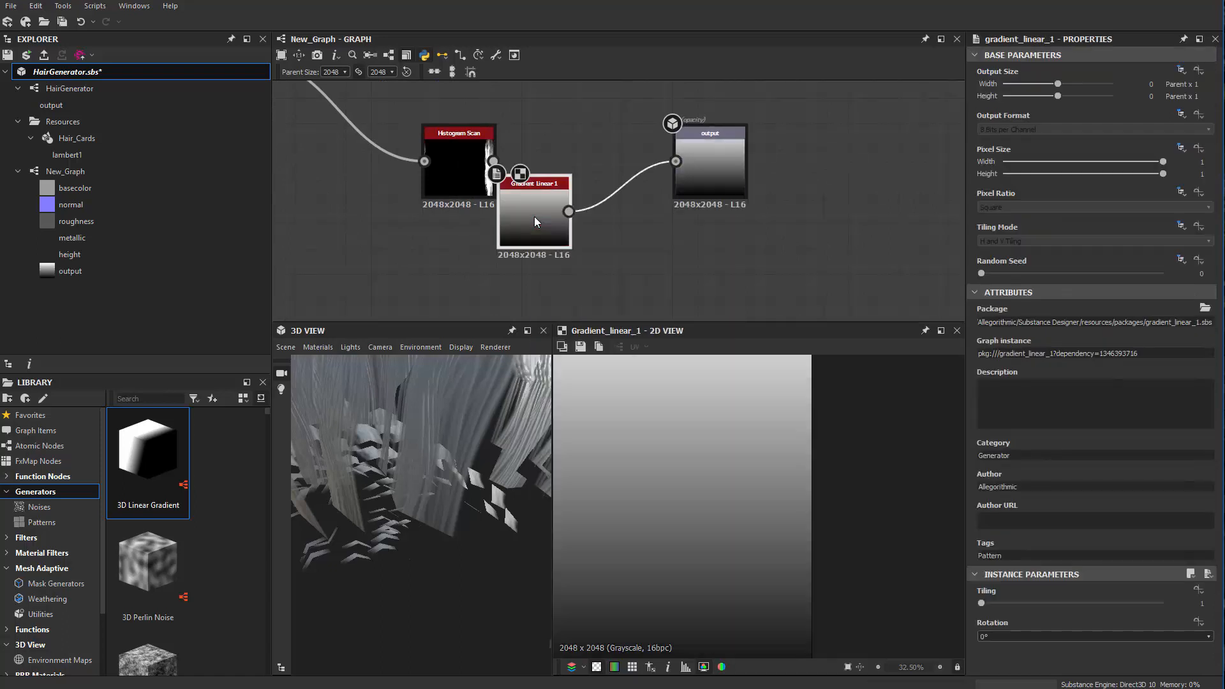
drag(534, 216, 484, 291)
drag(746, 170, 744, 172)
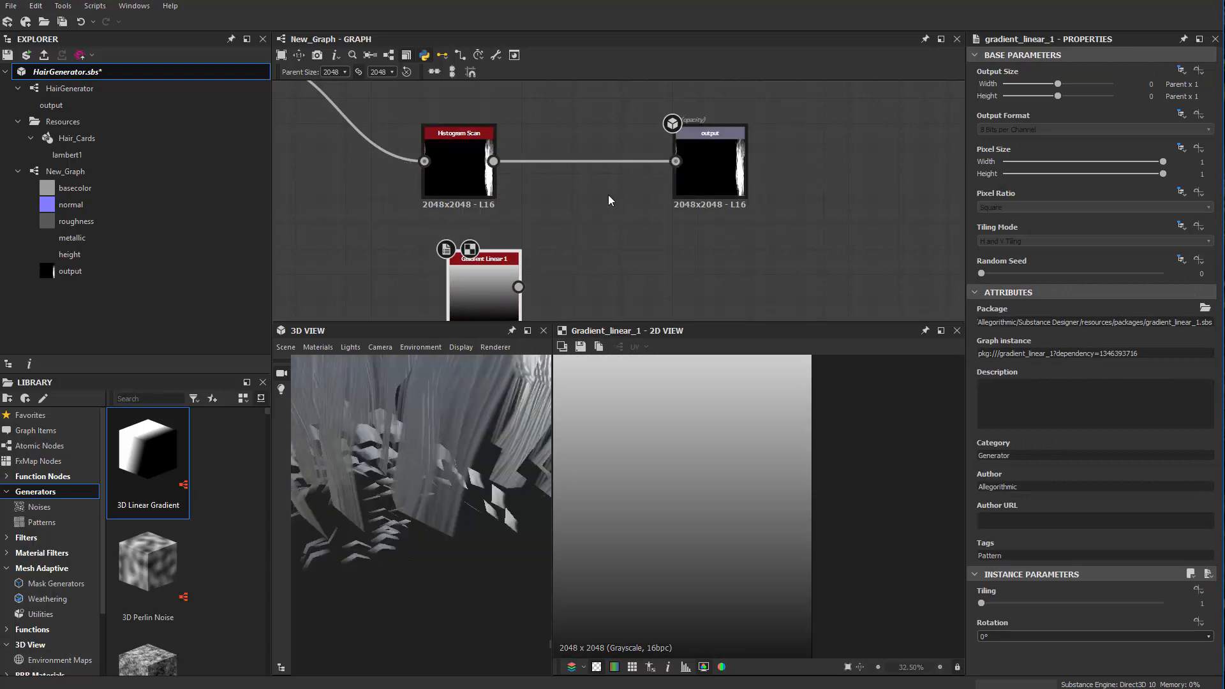
Set the rotation of the Gradient Linear 1 node to 180°.
click(1019, 635)
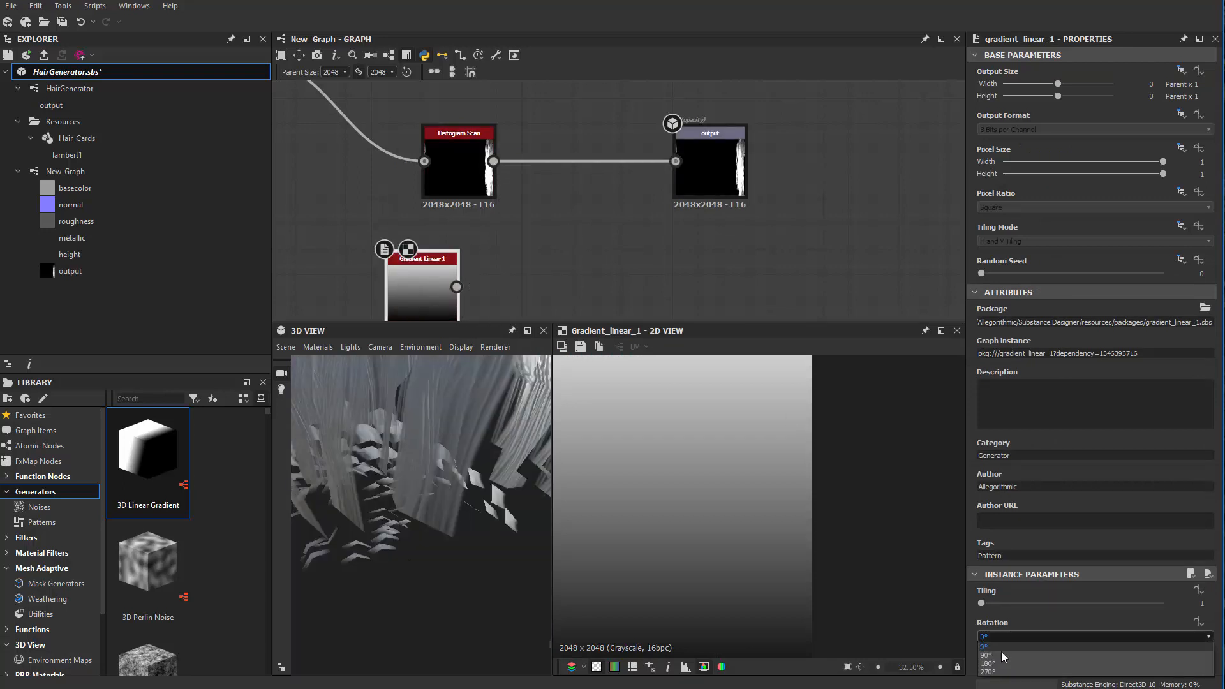
click(997, 665)
Add a Curve node after Gradient Linear 1 and lift its curve steeply with a point at about 0.09, 0.95.
middle_drag(554, 218, 564, 152)
key(space)
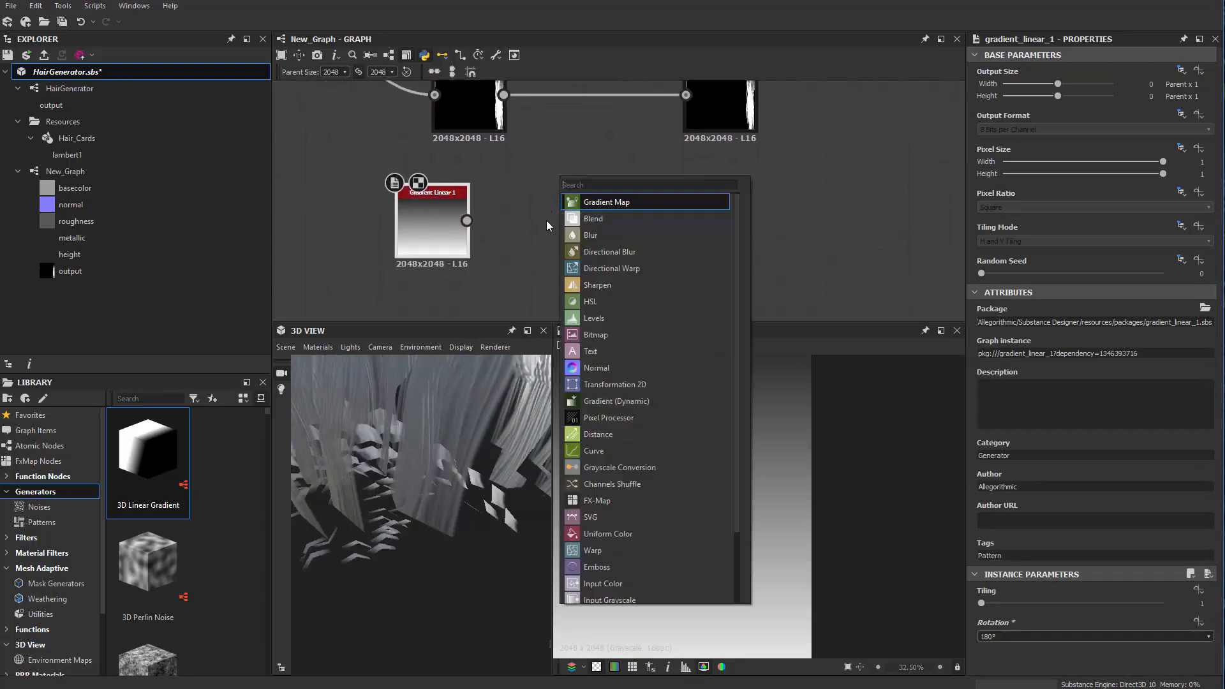
text(c)
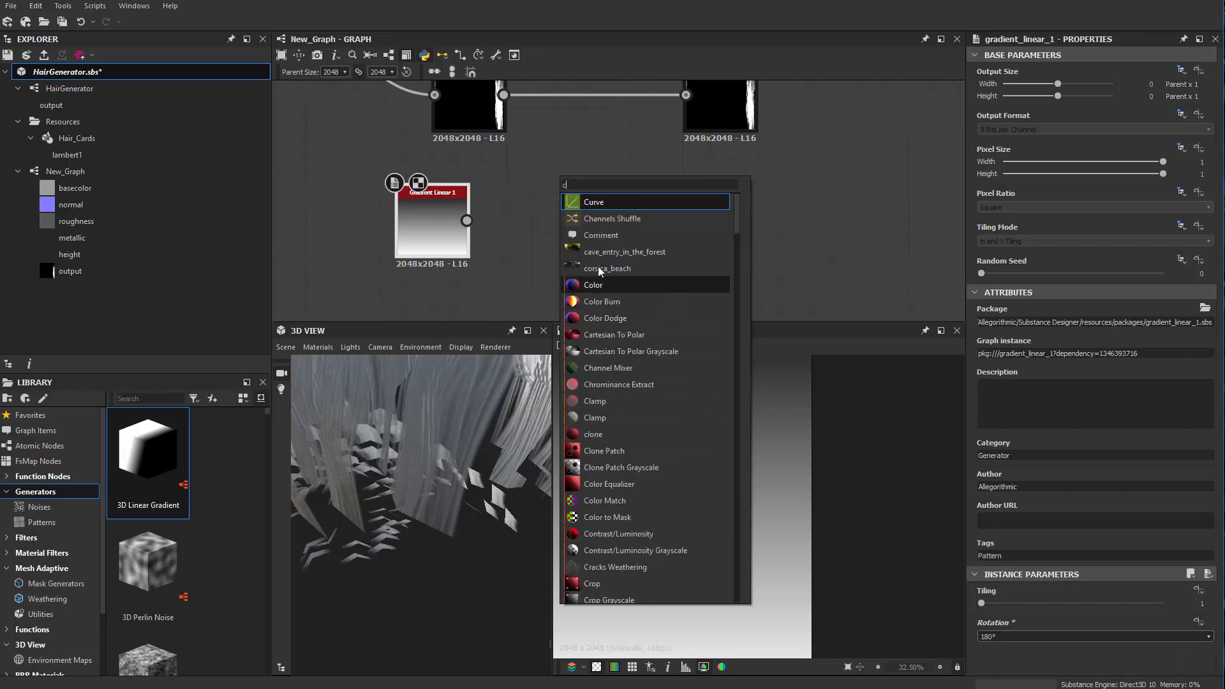
key(Return)
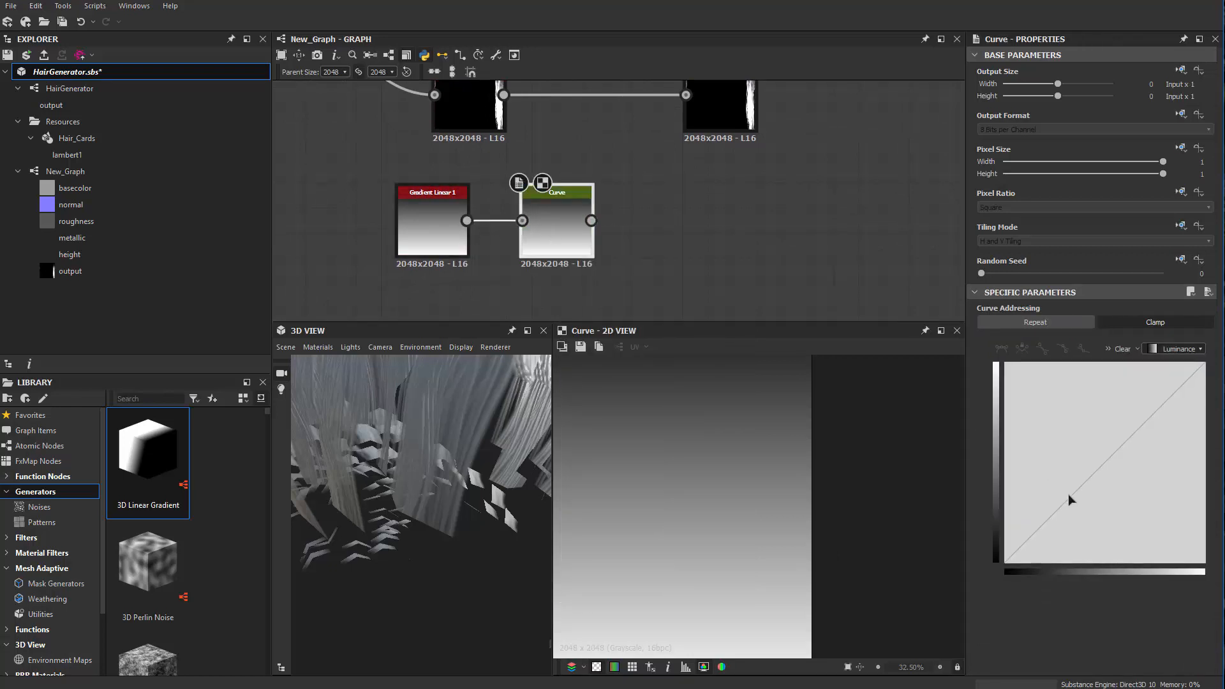
drag(1071, 500, 1022, 374)
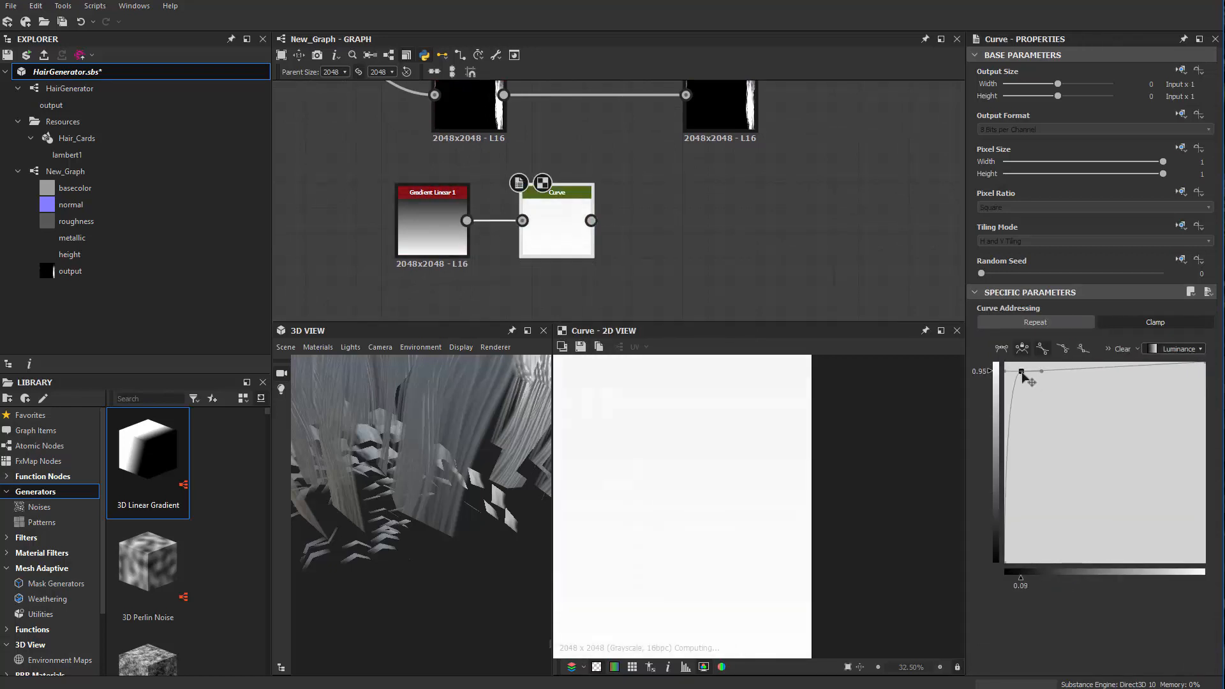
Insert a Blend node between the Histogram Scan and the opacity Output, with the Curve feeding its background.
middle_drag(659, 214, 649, 279)
drag(728, 179, 891, 180)
key(space)
text(b)
key(Return)
drag(570, 191, 695, 202)
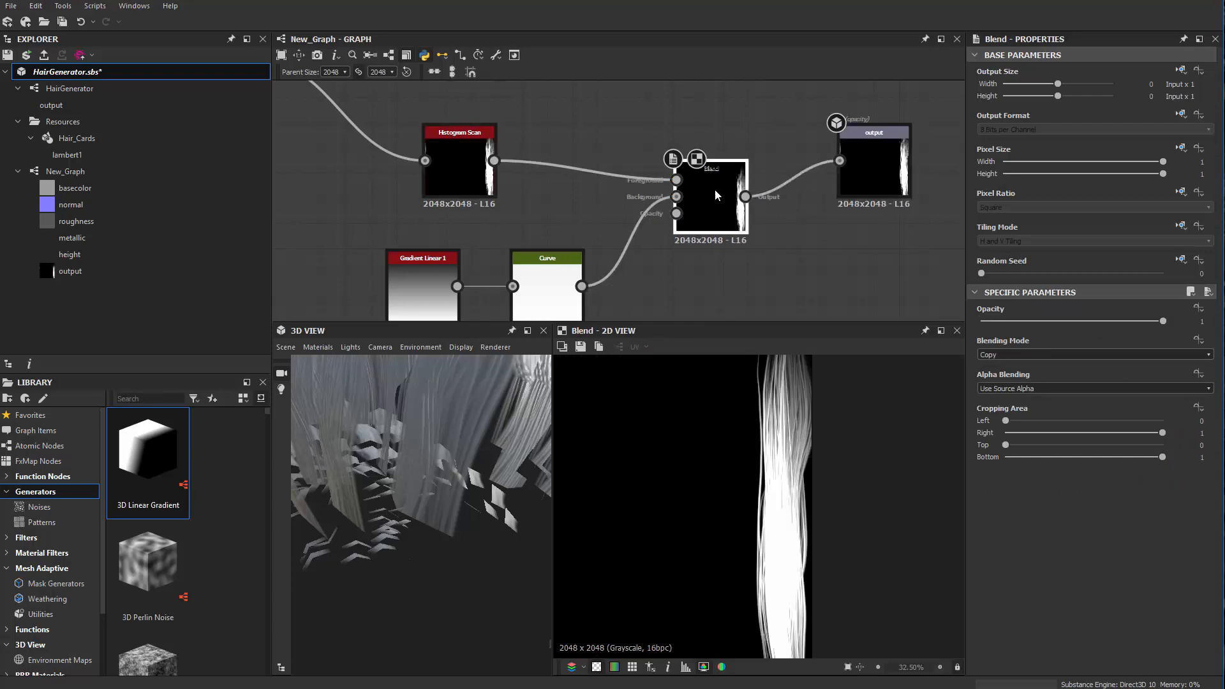
Set the rotation of the Gradient Linear 1 node to 0° and preview the Curve output.
middle_drag(714, 189, 784, 144)
click(496, 236)
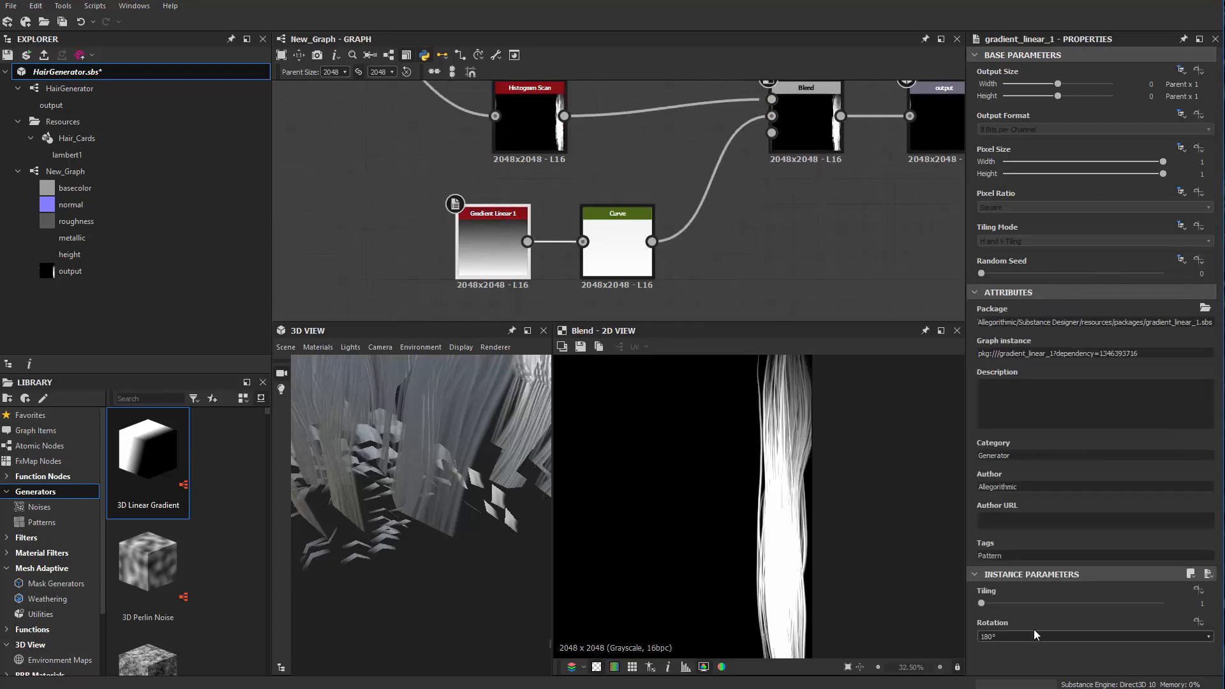
click(1029, 636)
click(1006, 641)
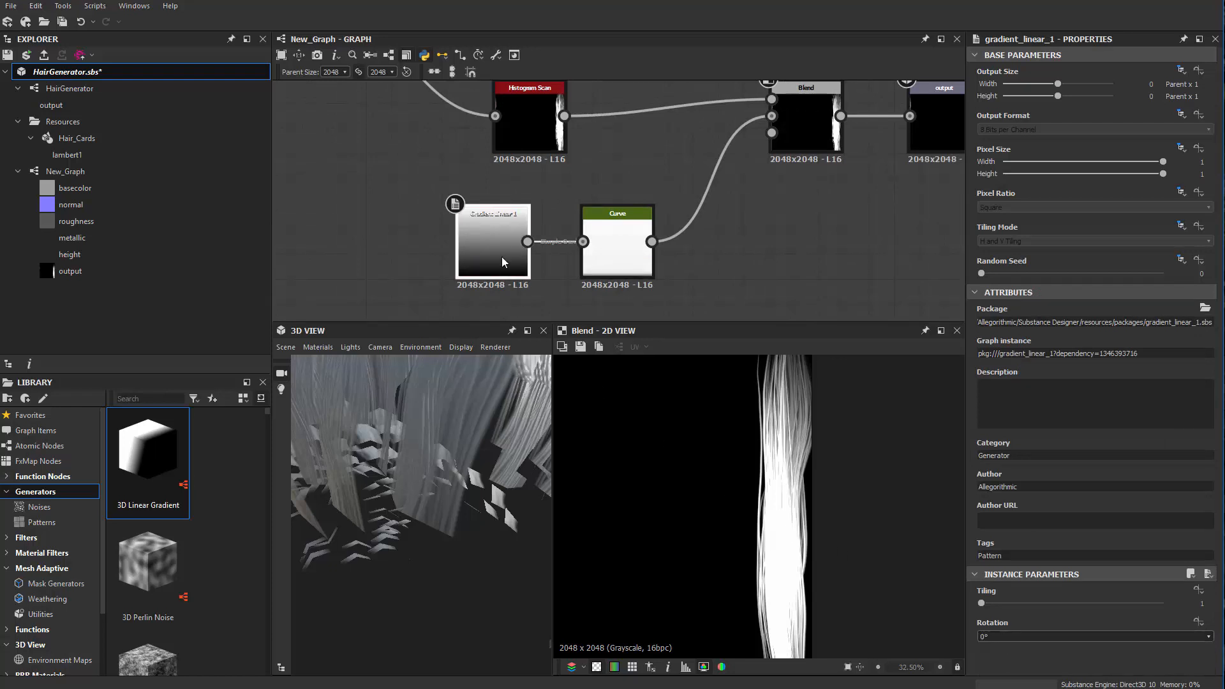
double_click(598, 262)
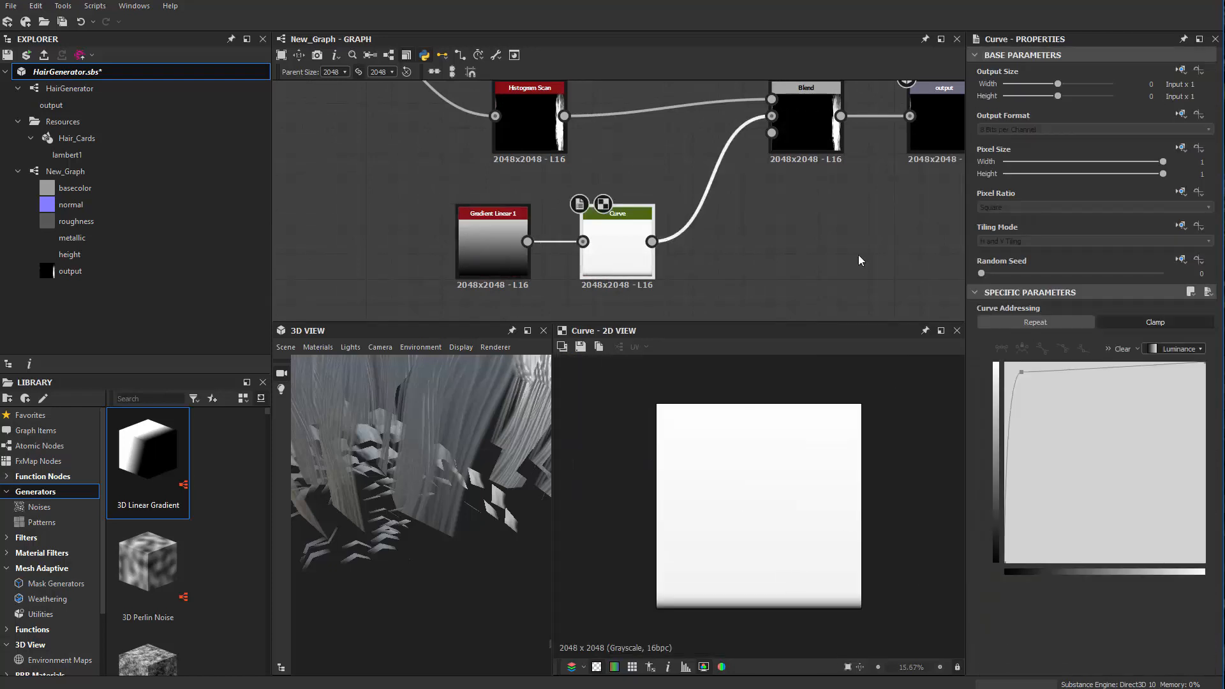
Set the new Blend node's blending mode to Multiply and check the strand ends in its 2D preview.
double_click(802, 124)
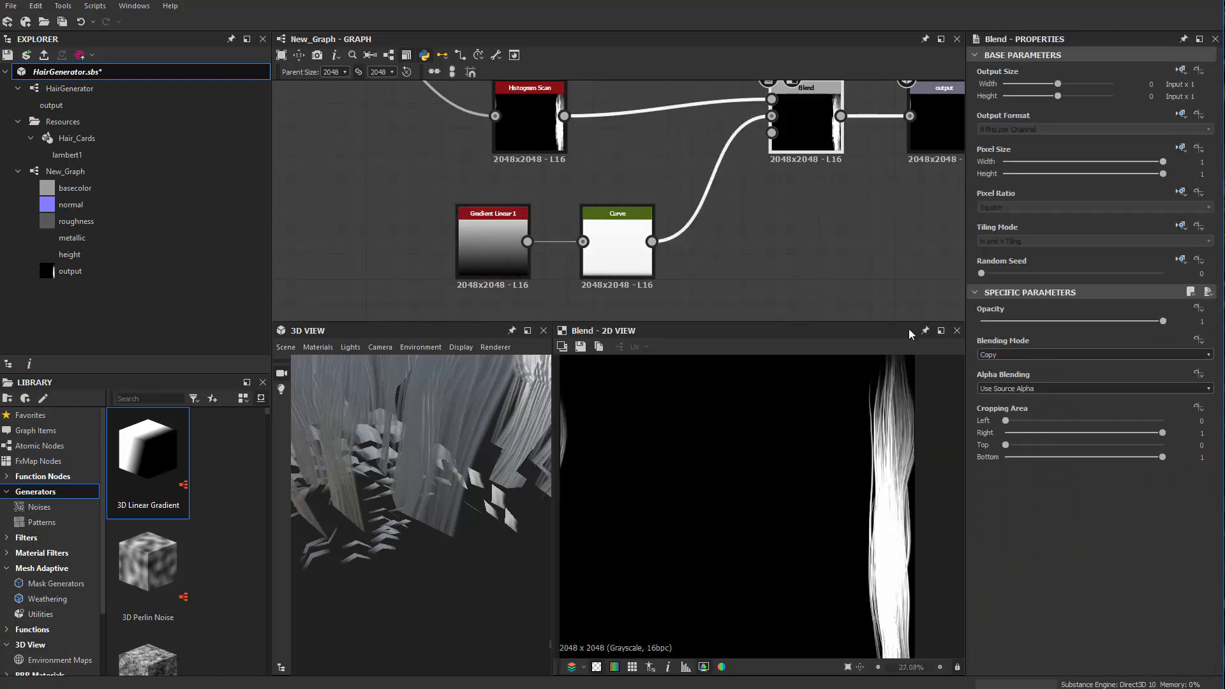
click(1004, 354)
click(1000, 390)
scroll(823, 498, up, 10)
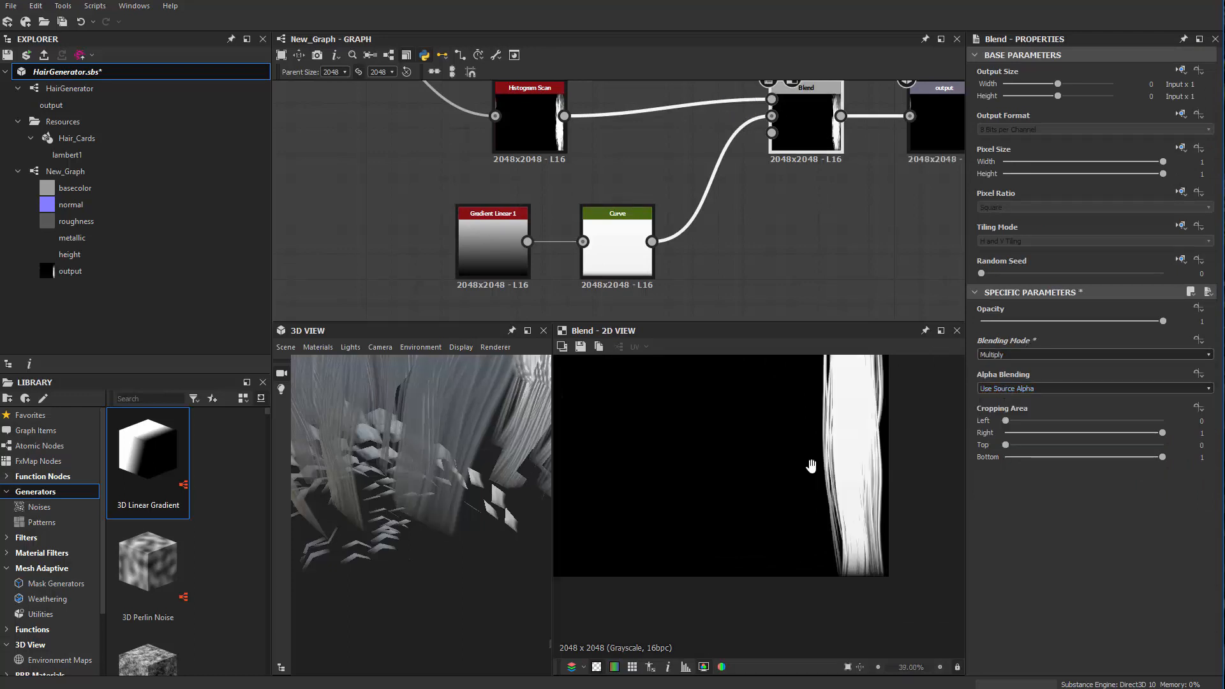
scroll(766, 539, up, 5)
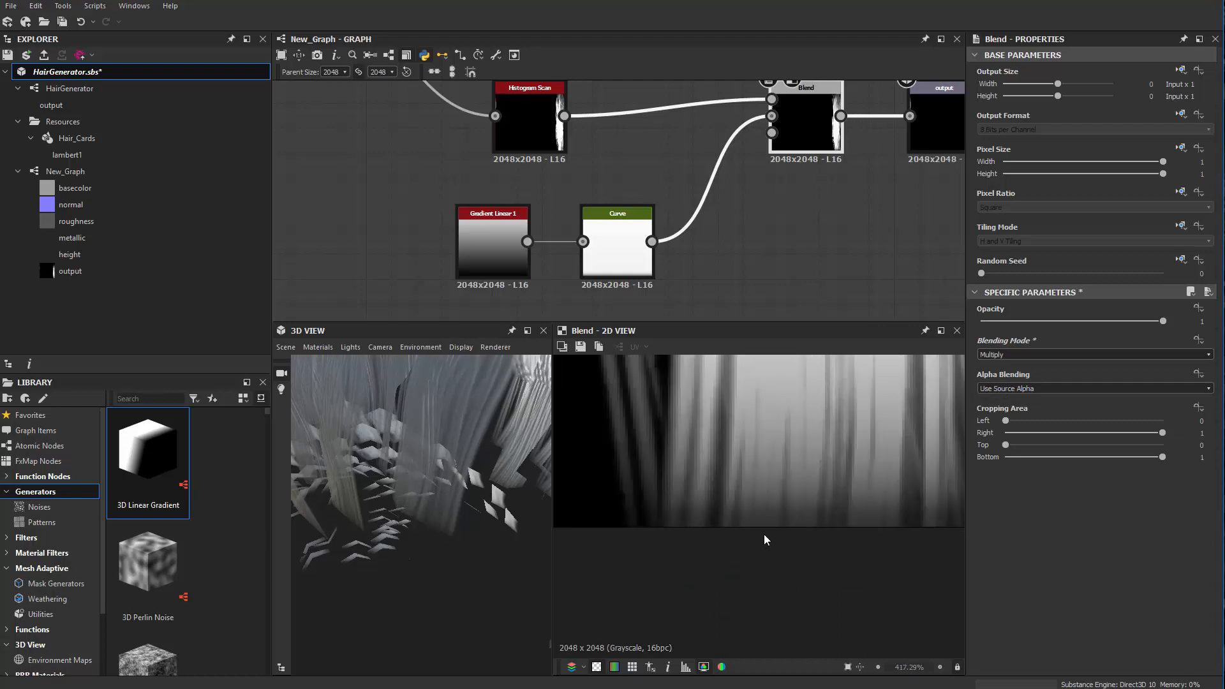
Soften the fade at the strand ends by moving the Curve point to about 0.12, 0.95 and tilting its tangent.
double_click(600, 249)
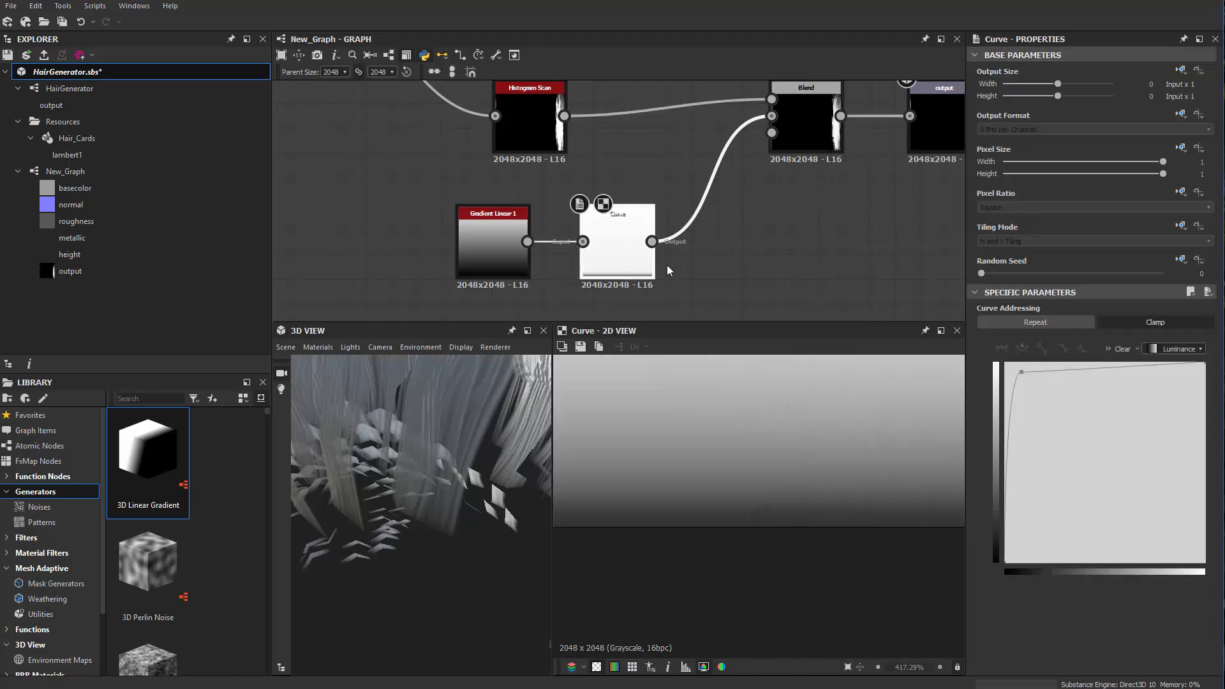
double_click(799, 109)
click(623, 246)
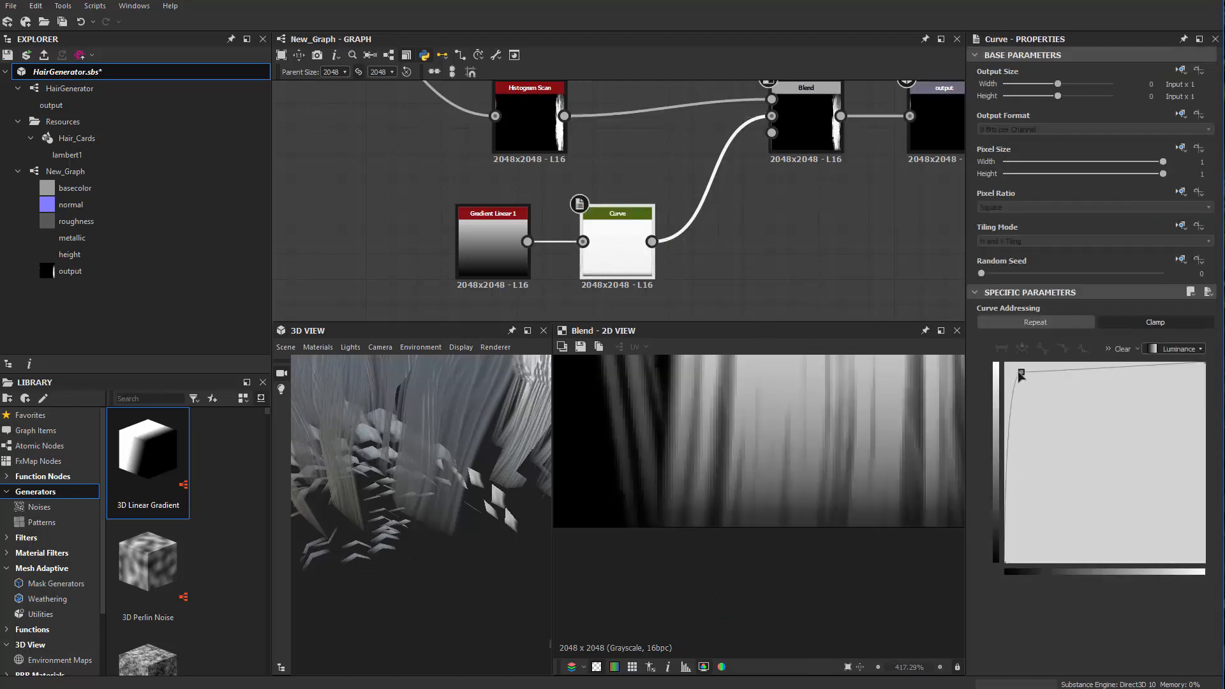
drag(1021, 373, 1033, 375)
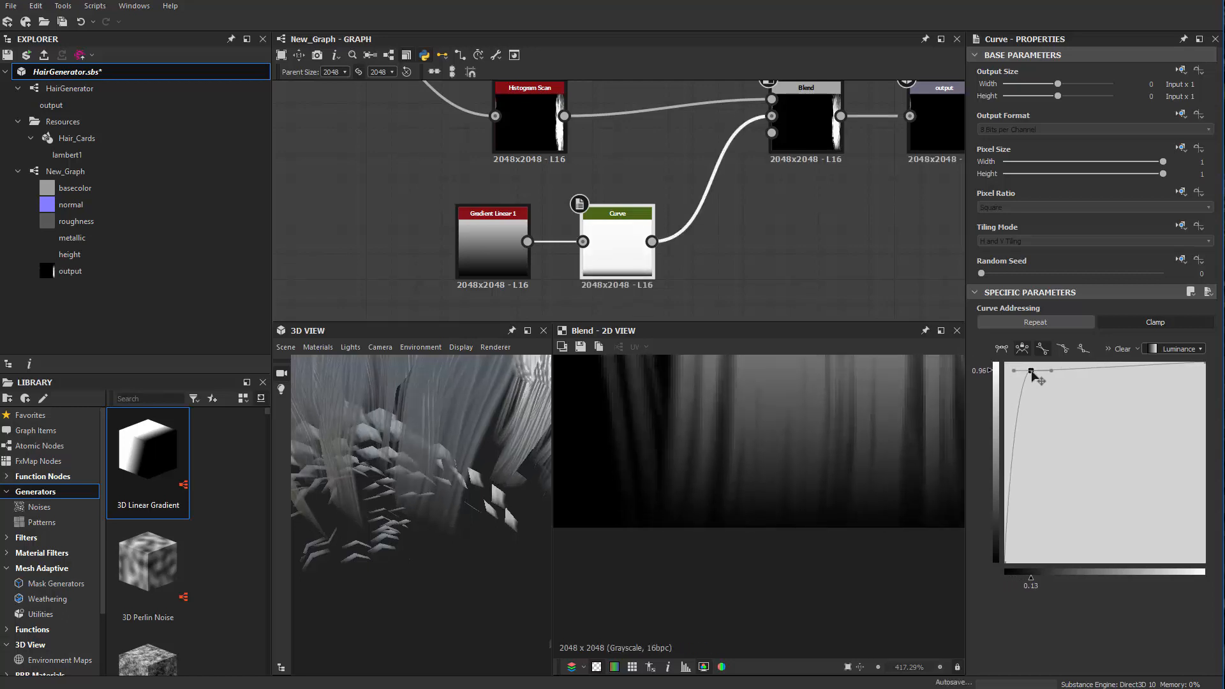
mouse_move(1013, 375)
mouse_down()
mouse_move(1018, 384)
mouse_move(1028, 373)
mouse_up()
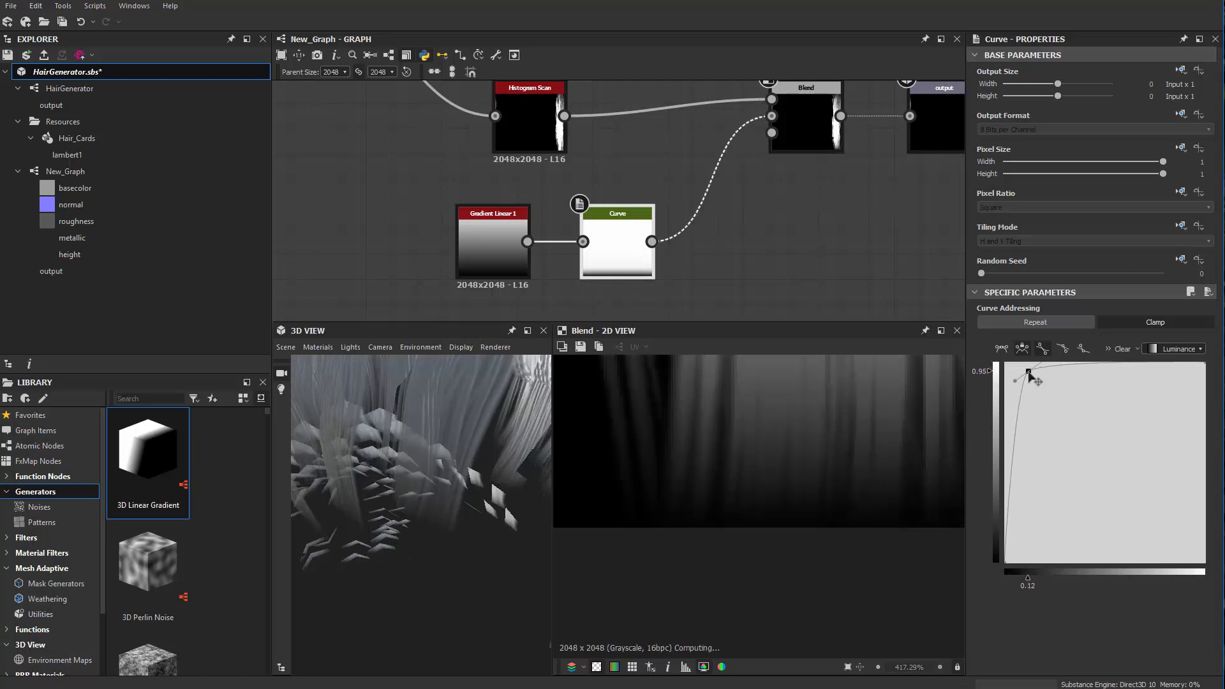
scroll(800, 451, down, 3)
scroll(802, 455, down, 4)
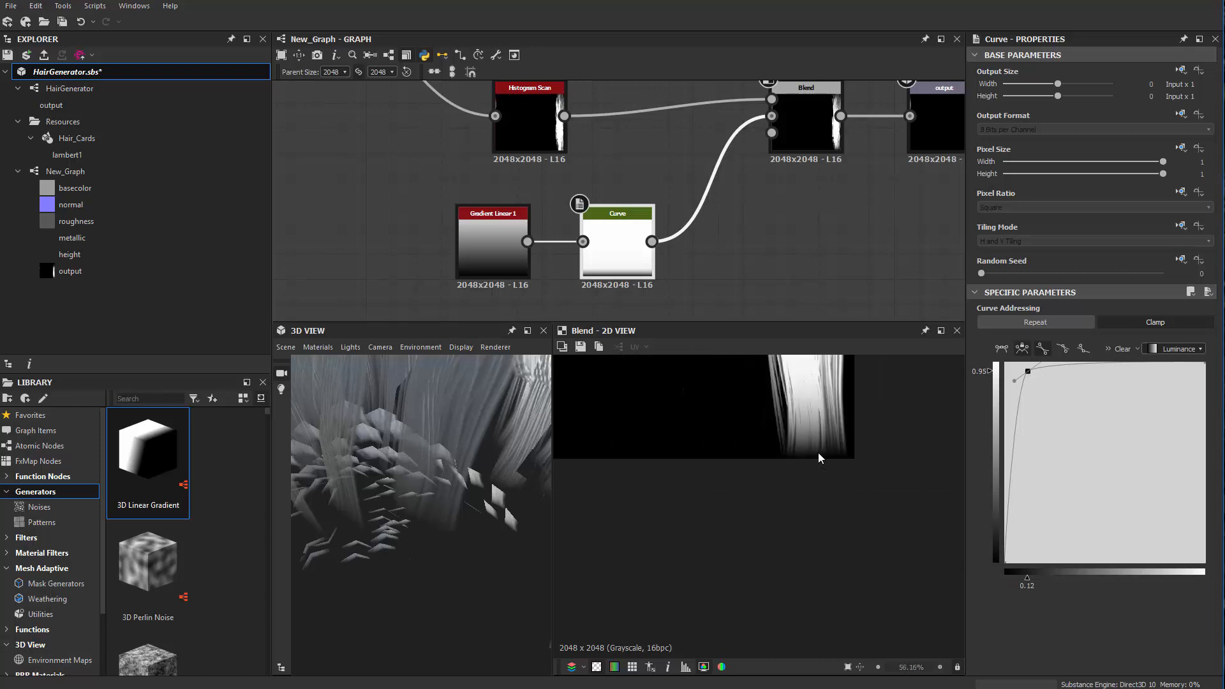
scroll(818, 470, up, 4)
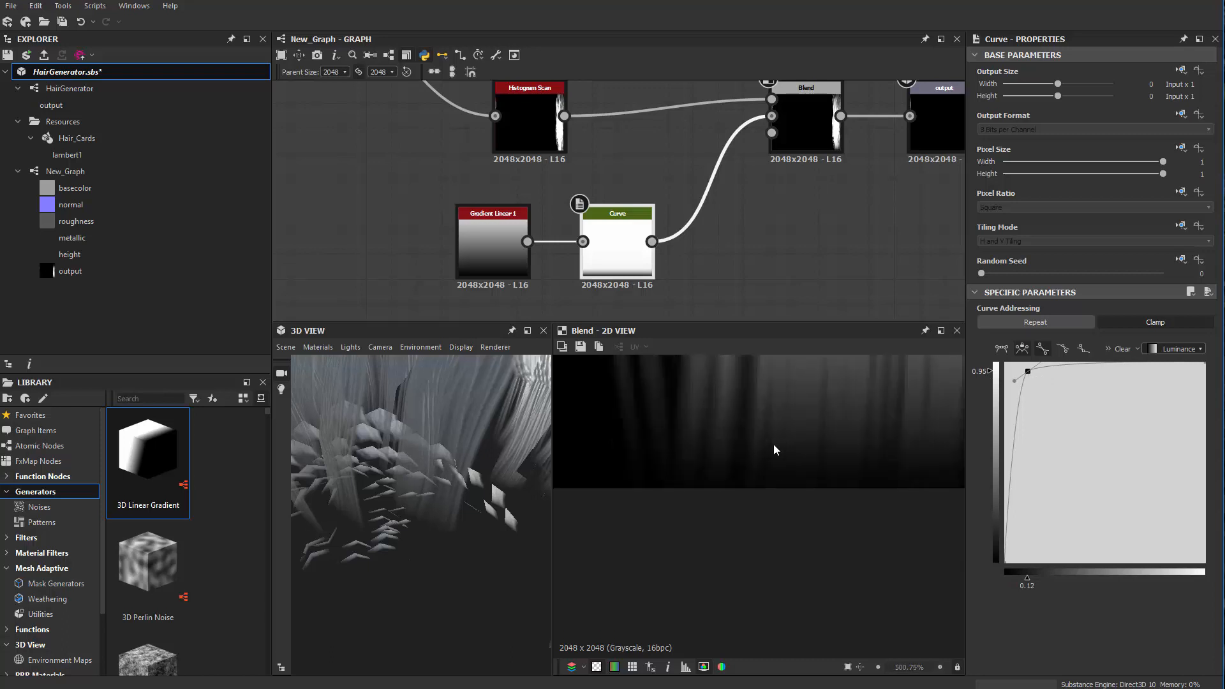
scroll(816, 444, down, 3)
drag(508, 492, 434, 492)
Move the whole strand-generating node group farther away from the Blend that receives the guide lines.
scroll(451, 254, down, 8)
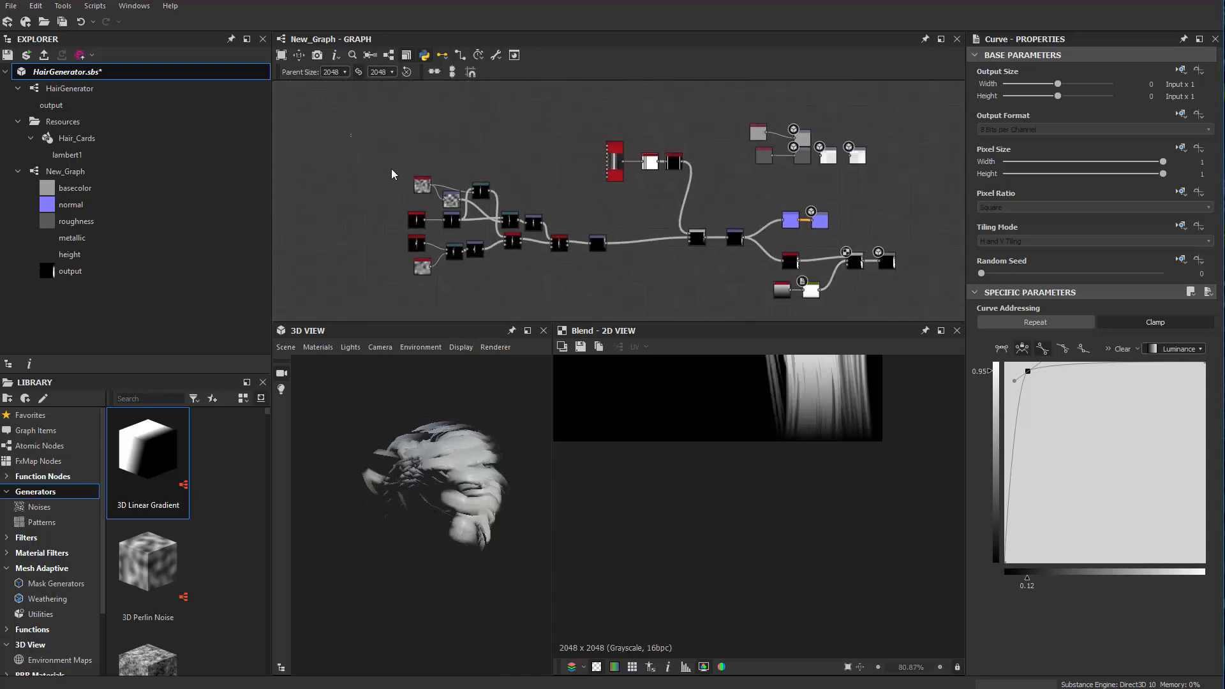
drag(602, 242, 485, 202)
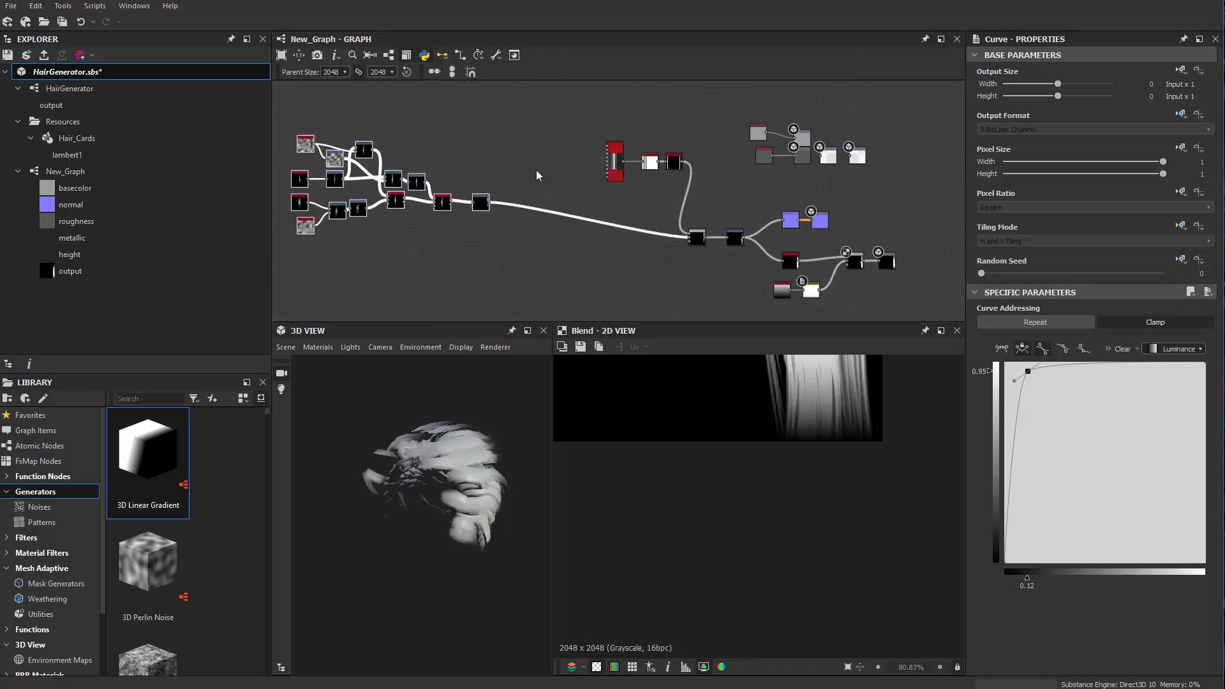
Preview the Edge Detect node's output in the guide-line chain and examine the UV column mask.
scroll(677, 164, up, 1)
scroll(683, 167, up, 5)
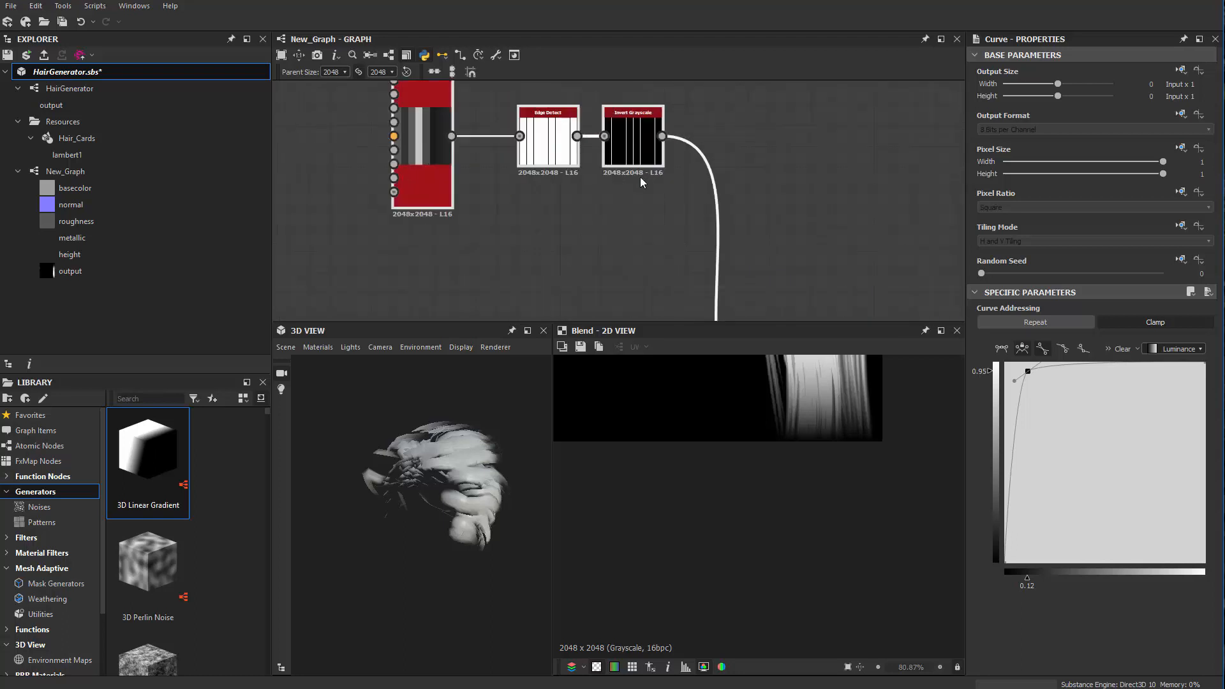
scroll(560, 174, up, 3)
double_click(546, 152)
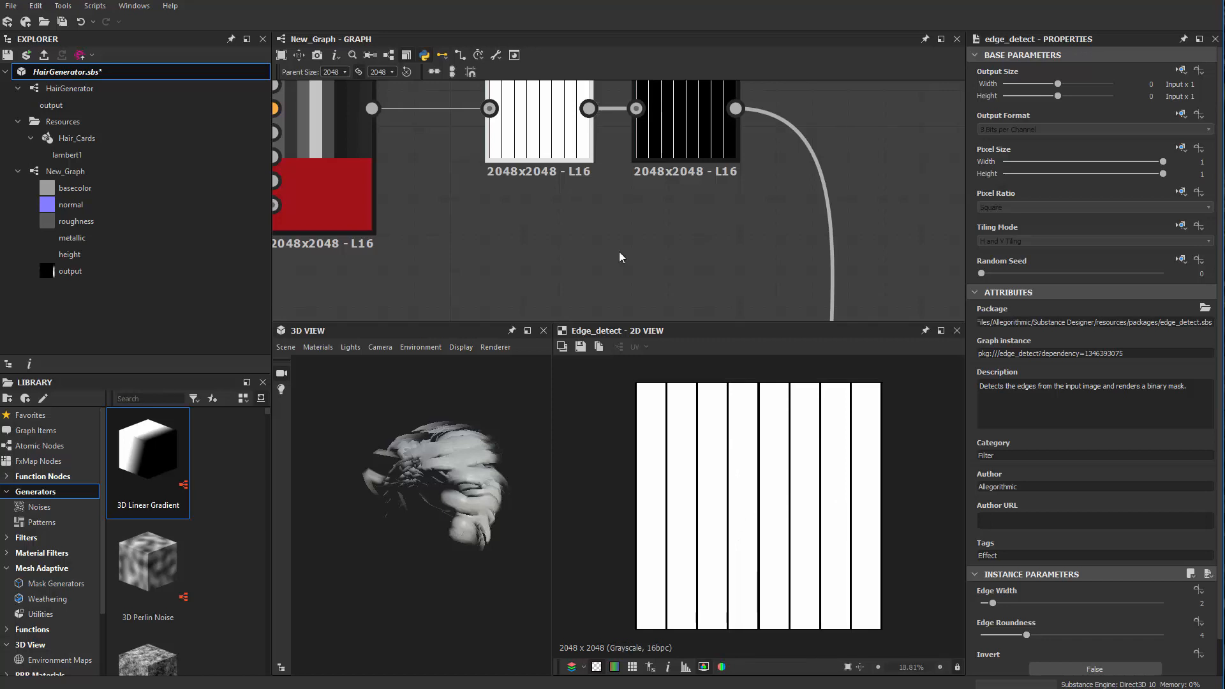
middle_drag(619, 251, 701, 264)
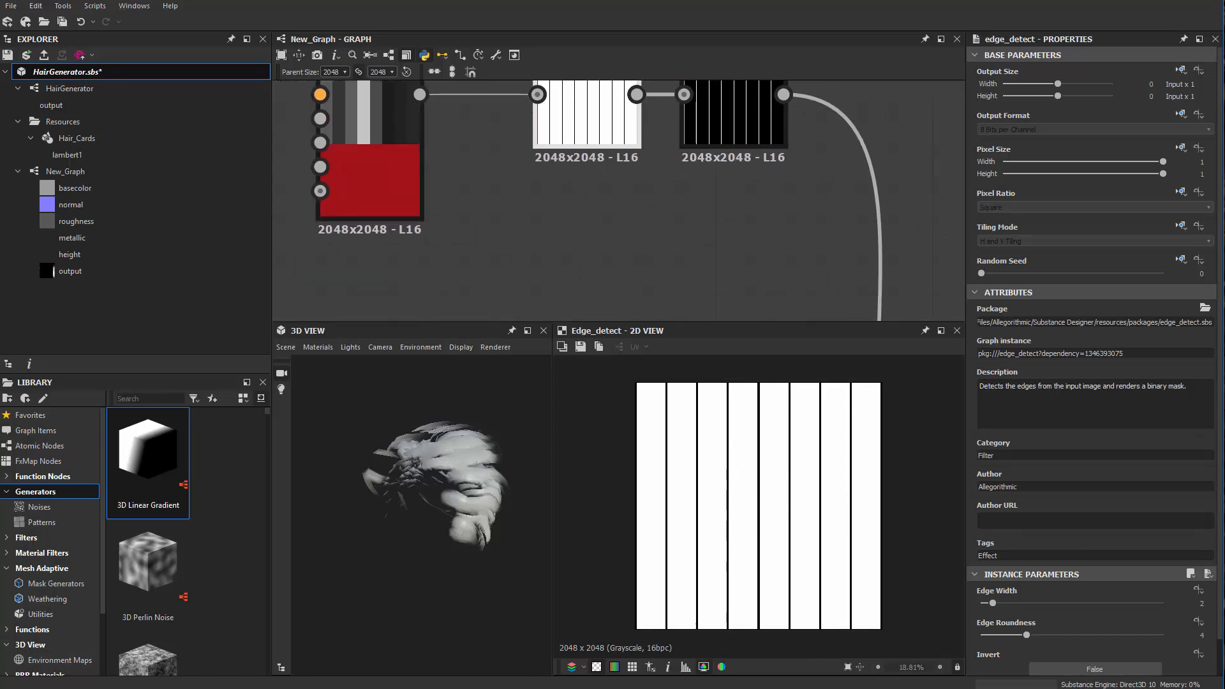